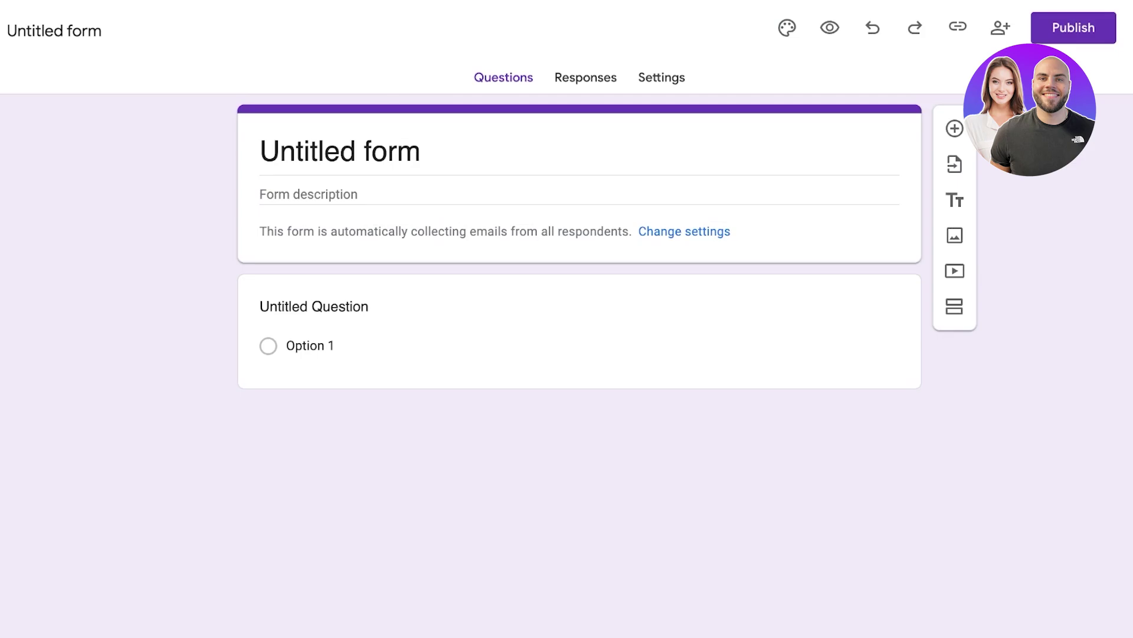
left_click(423, 151)
type("Wr")
key("super+a")
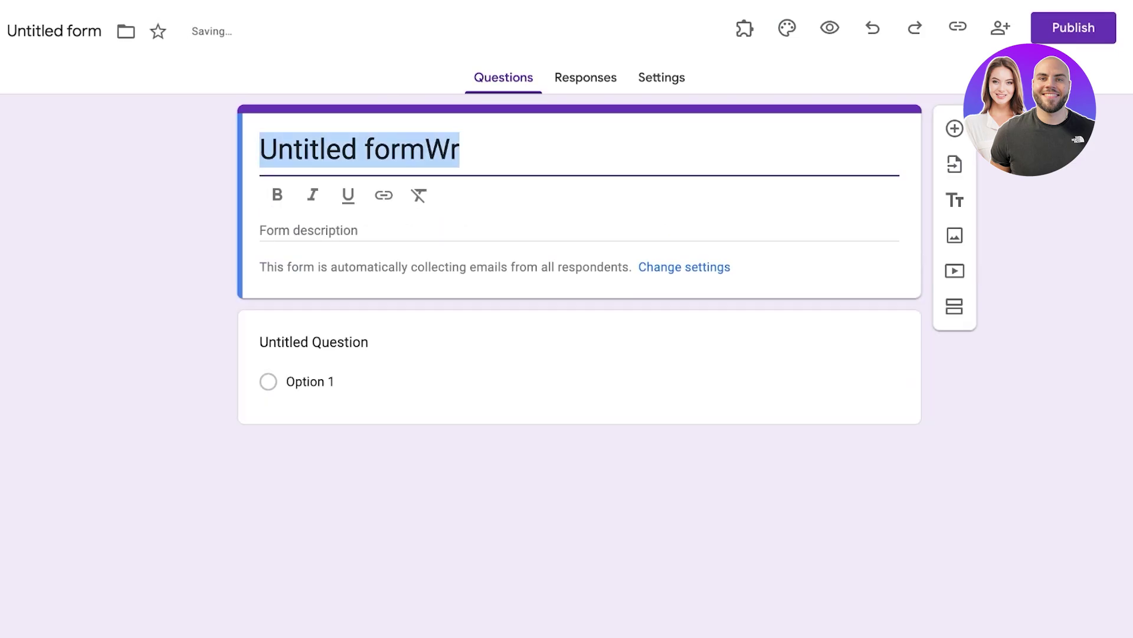
type("Work Acce")
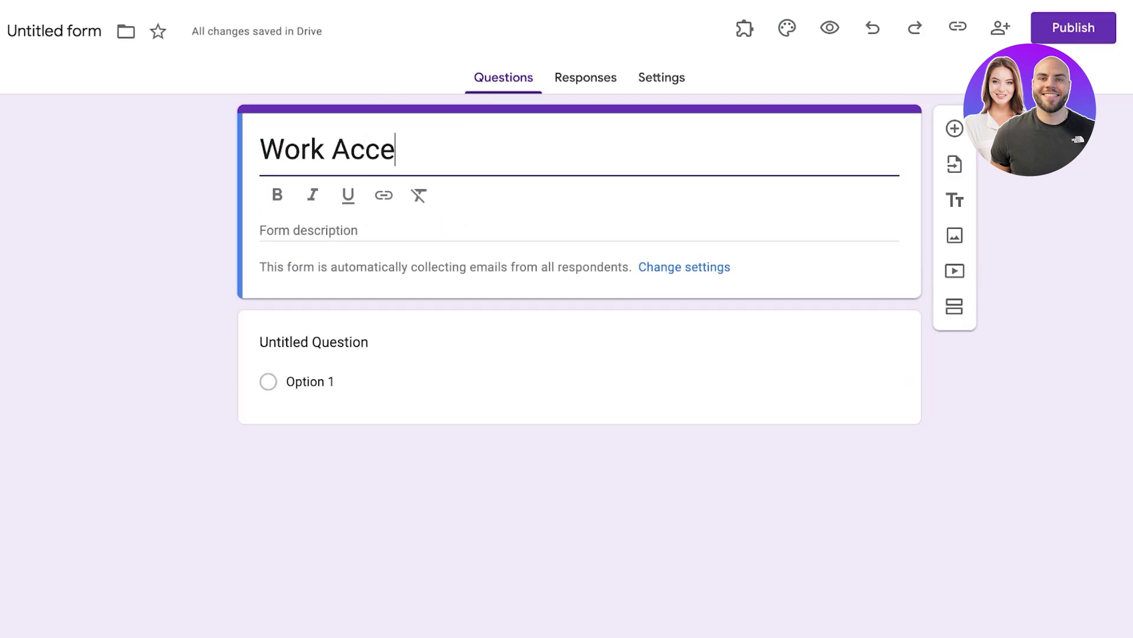
key("BackSpace")
key("BackSpace")
key("BackSpace")
key("BackSpace")
key("BackSpace")
key("BackSpace")
key("BackSpace")
key("BackSpace")
key("BackSpace")
type("Pero")
key("BackSpace")
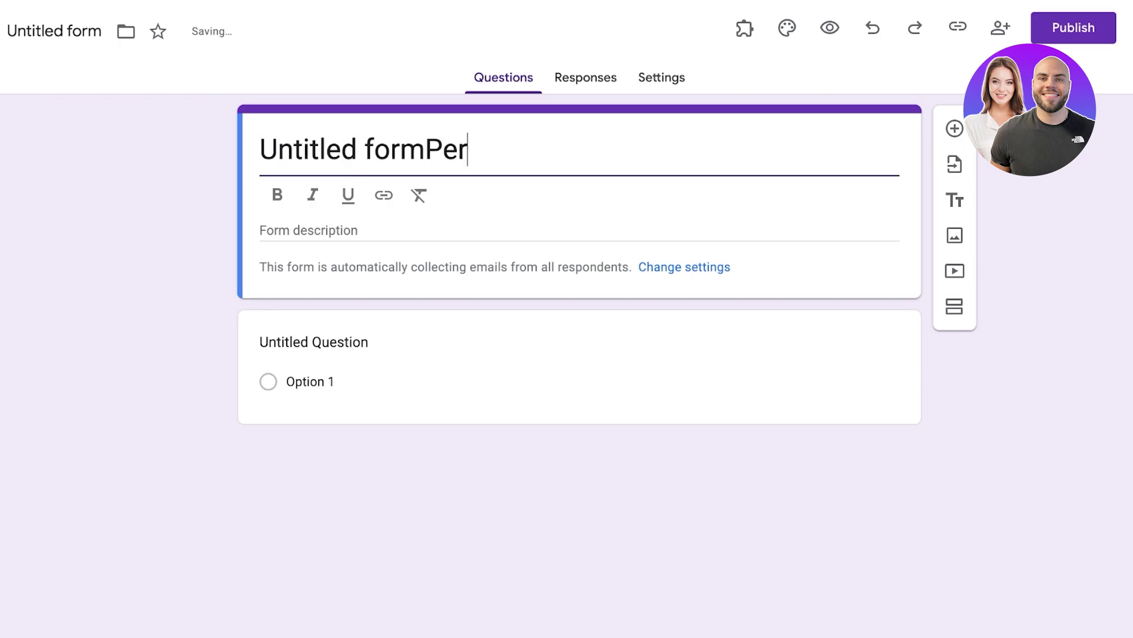
key("BackSpace")
key("BackSpace")
key("BackSpace")
key("BackSpace")
Step: Replace the form's title with "Personal Assessment Form"
key("ctrl+a")
type("Personal Assessment  Form")
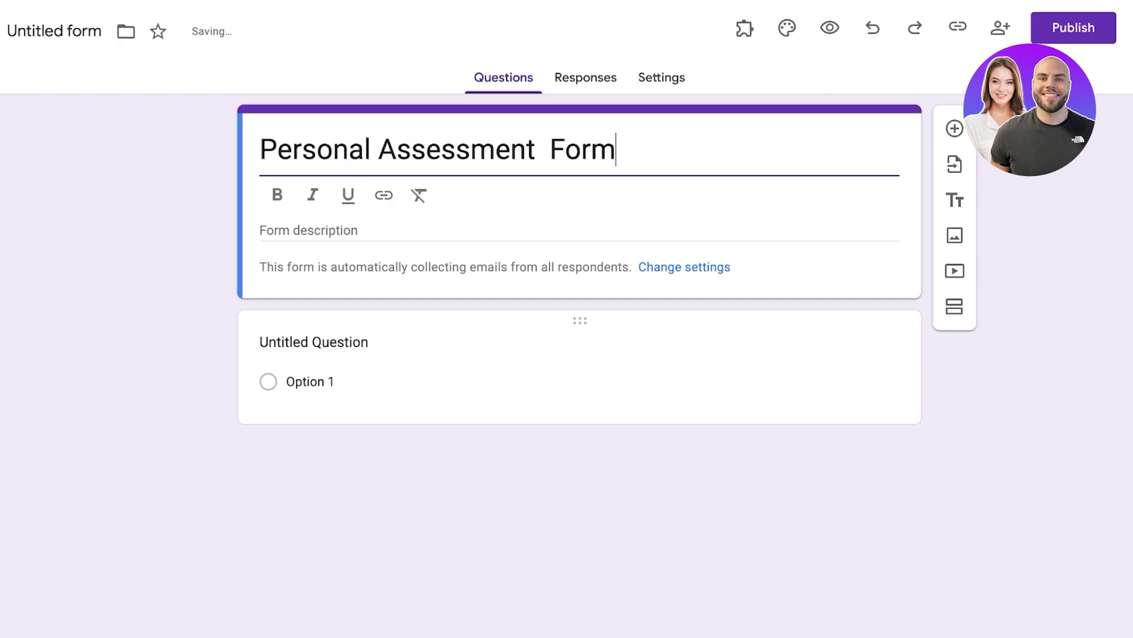
Step: Turn the untitled question into a required short answer question titled "You Name"
left_click(313, 342)
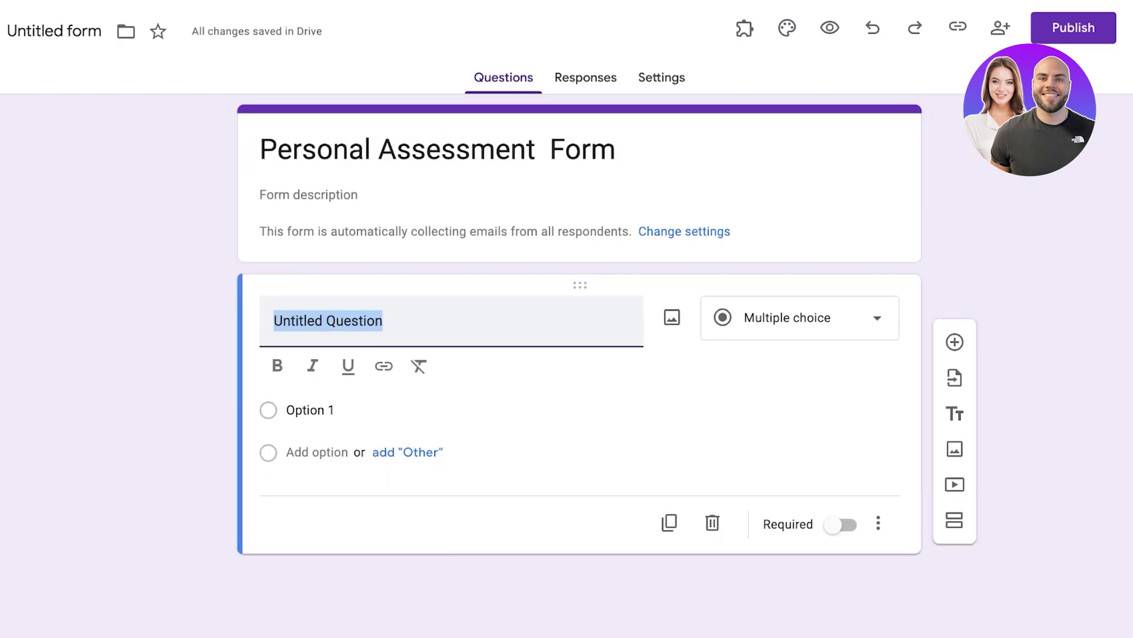
type("What")
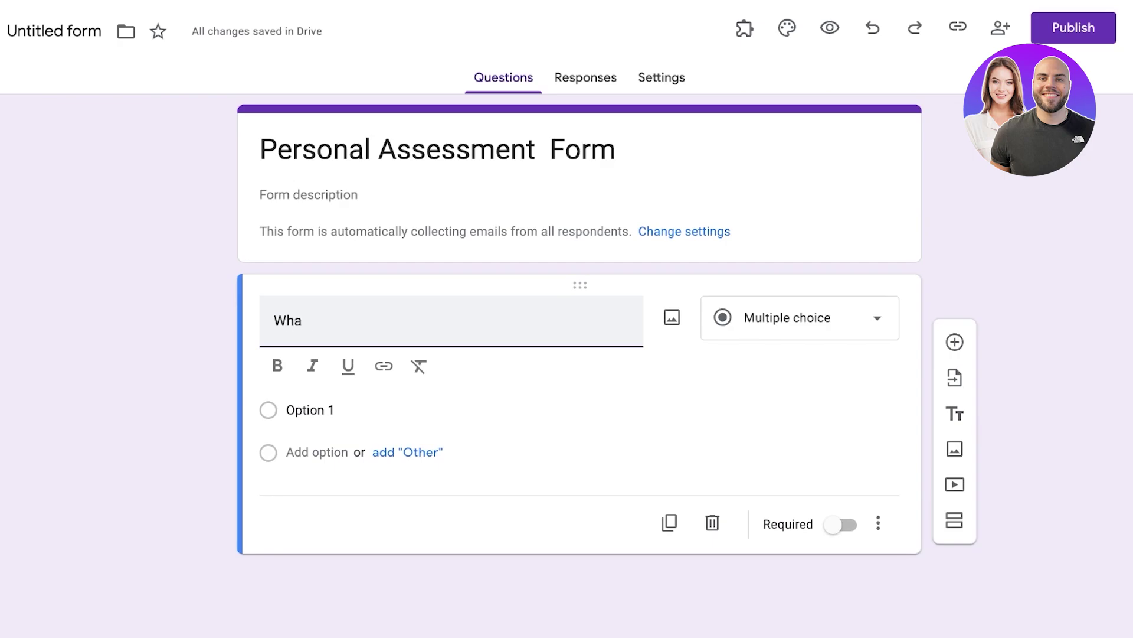
key("BackSpace")
key("BackSpace")
key("BackSpace")
left_click(800, 318)
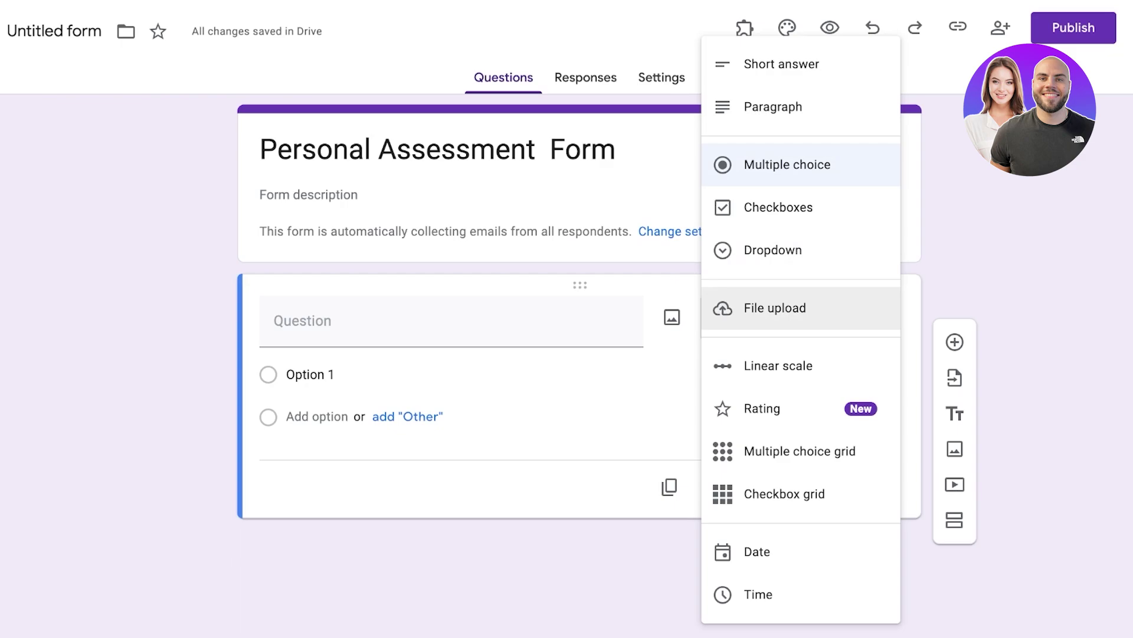
left_click(767, 64)
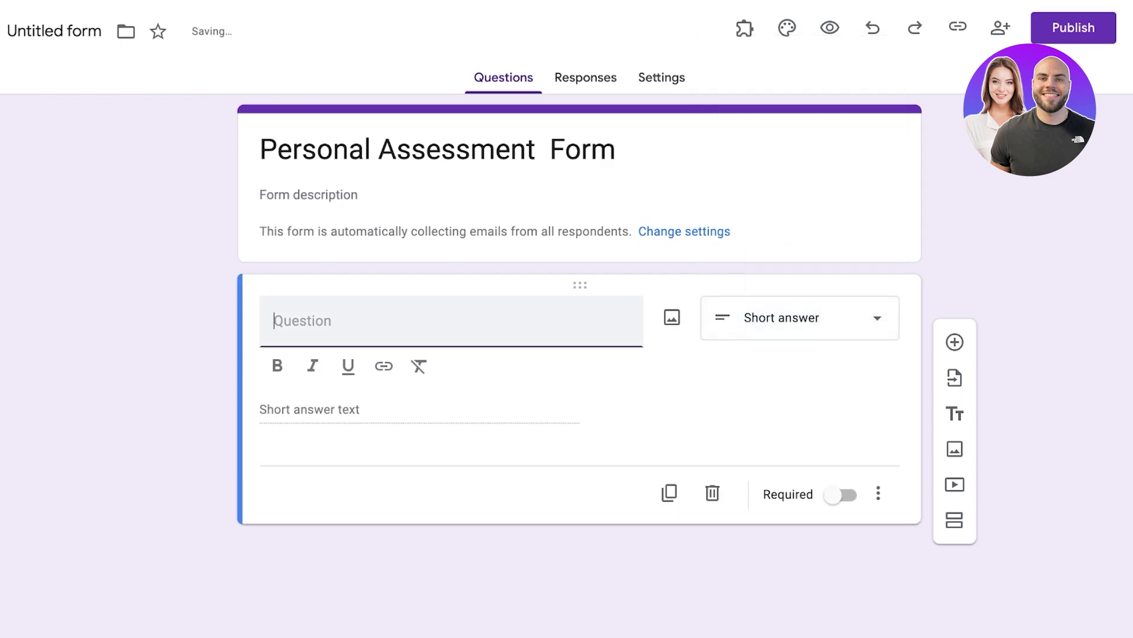
type("You Name")
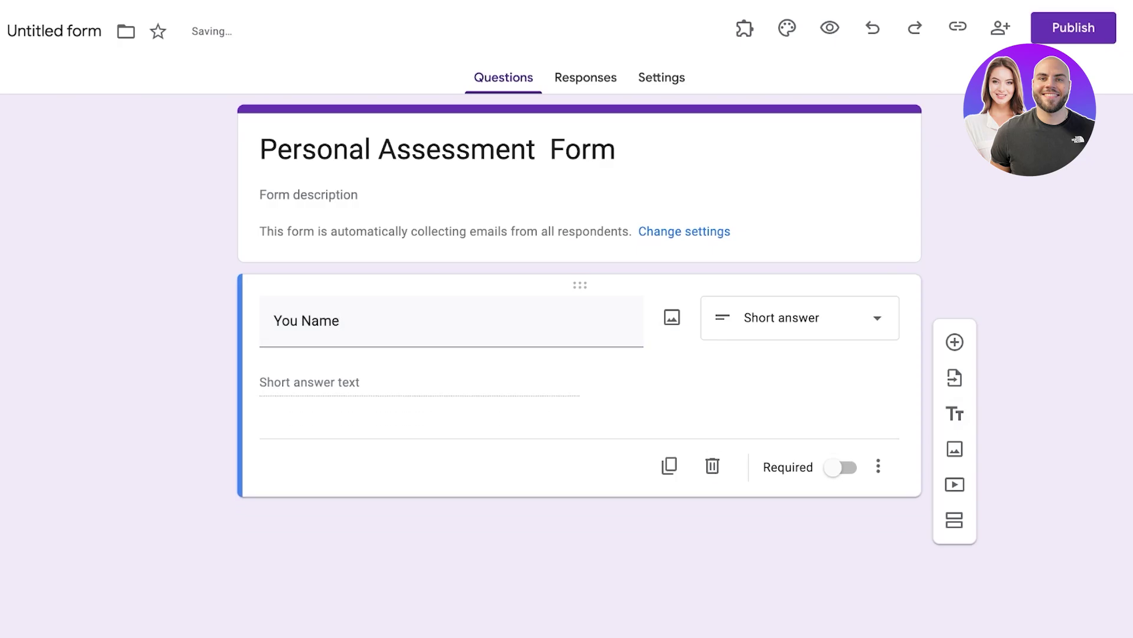
left_click(843, 459)
Step: Add a multiple choice question titled "What is the most difficult issue your dealing with rightnow?"
left_click(955, 342)
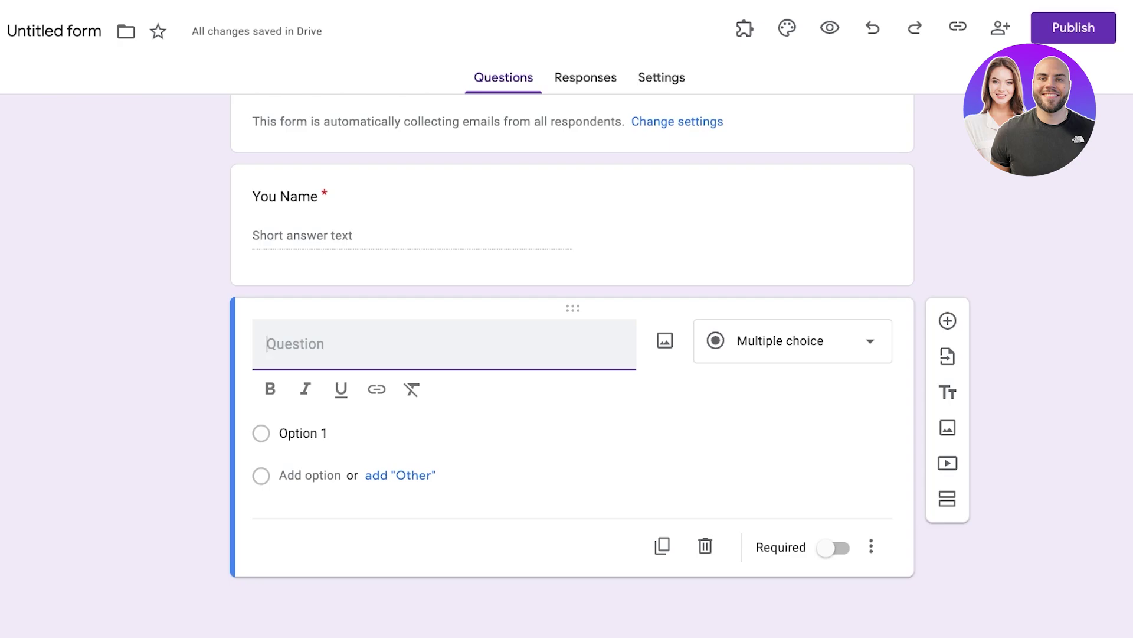
type("A")
key("BackSpace")
type("What is the most d")
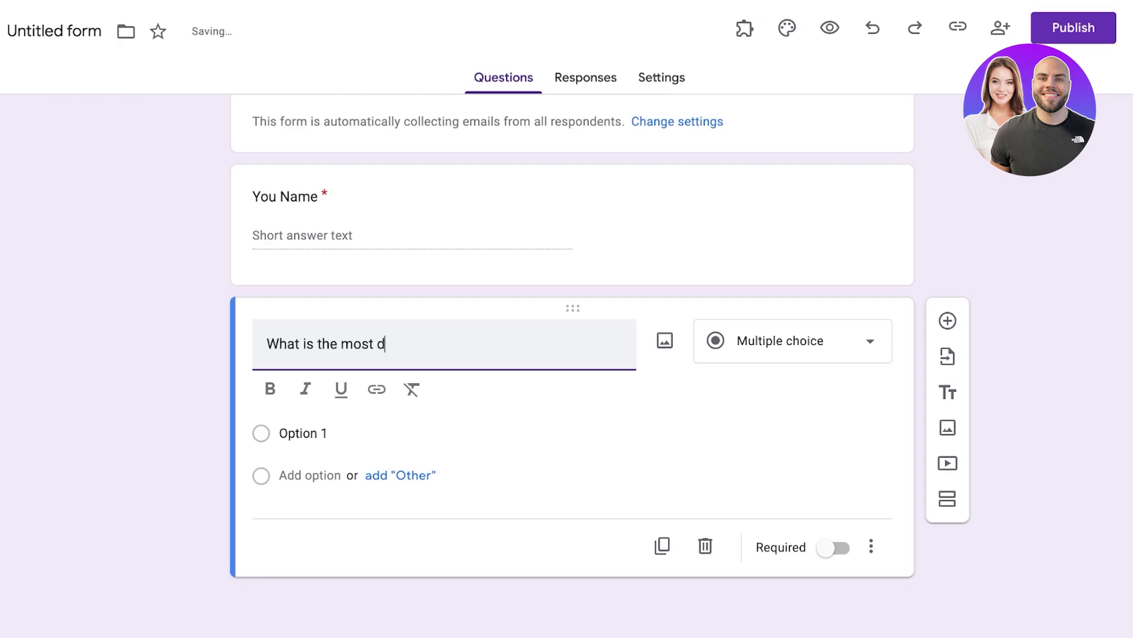
type("ifficult issue you")
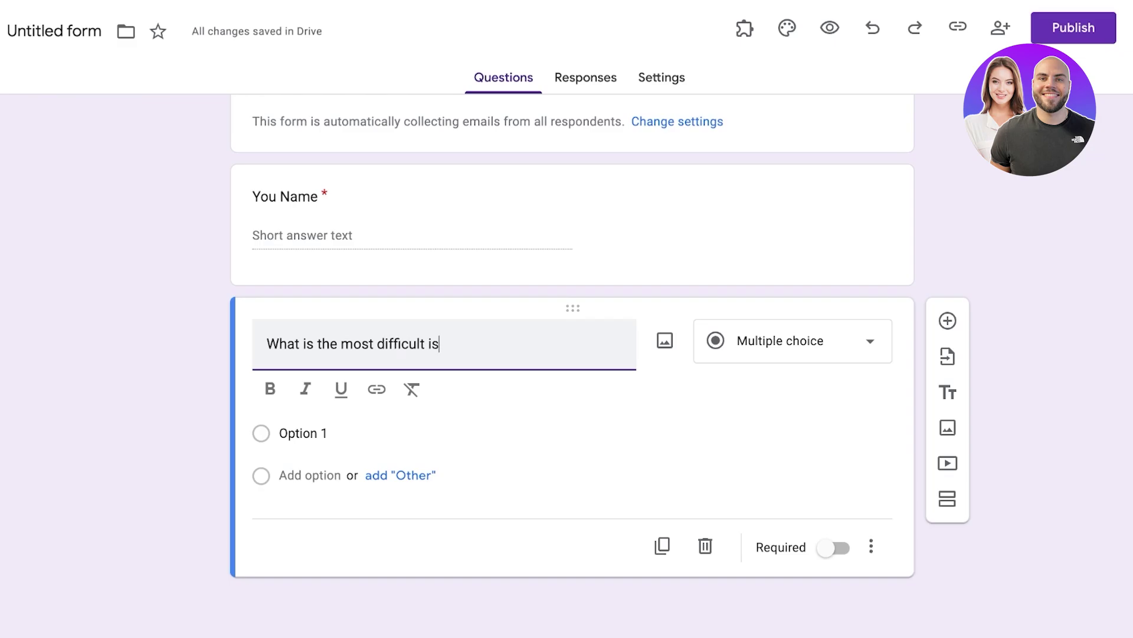
type("r dealing with rightnow?")
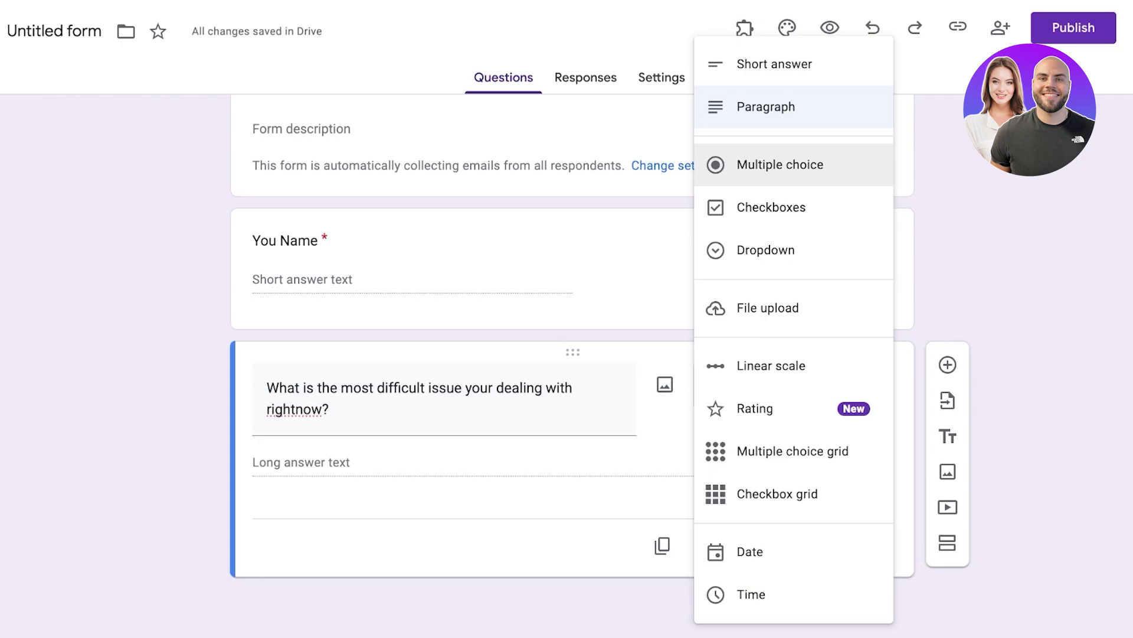
left_click(780, 165)
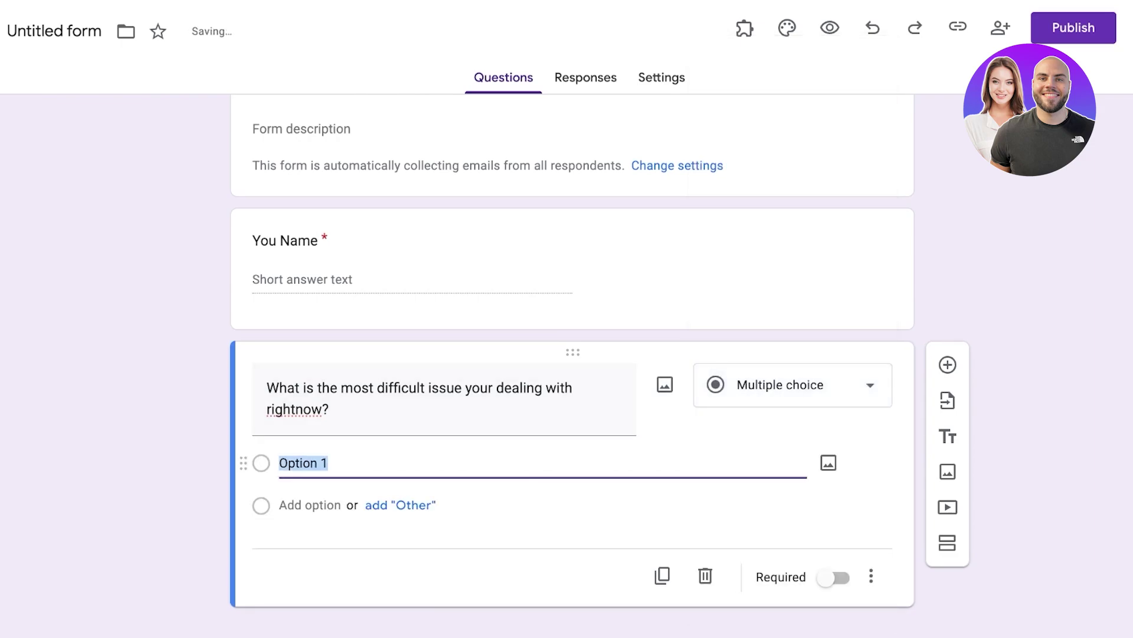
Step: Name the question's first answer option "Work - Life Balance" and add a second option
type("A")
key("BackSpace")
type("Work - L")
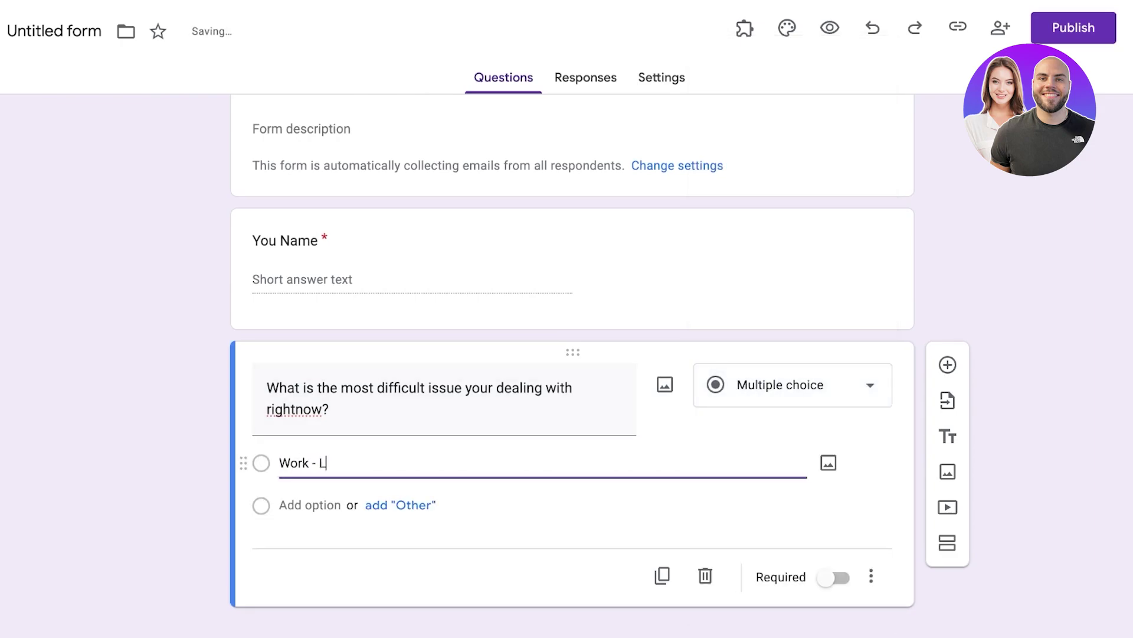
type("ife Balance")
key("Return")
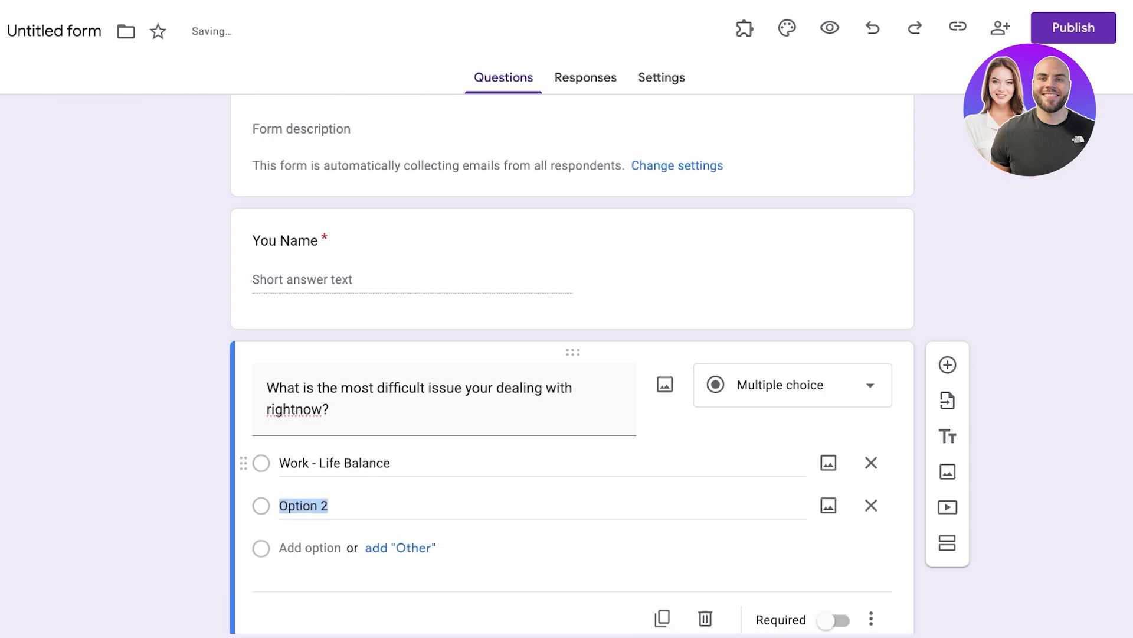
Step: Name the second answer option "Email Management" and add a third option
type("A")
key("BackSpace")
type("Emai")
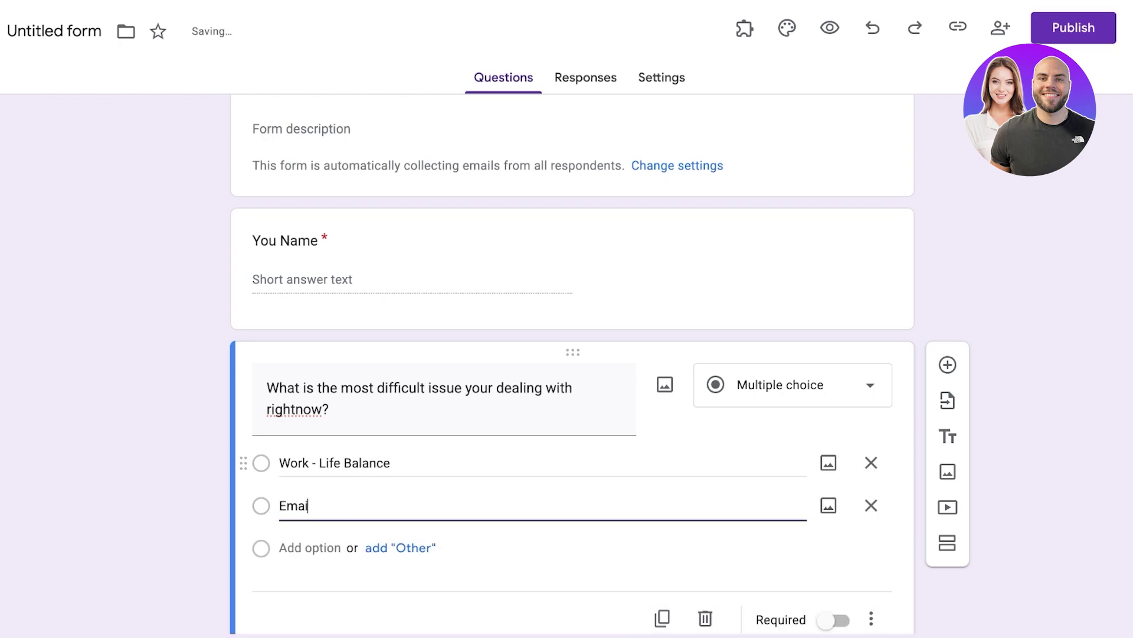
type("ls")
type("Management")
key("Return")
Step: Name the third answer option "Physical Stress"
key("BackSpace")
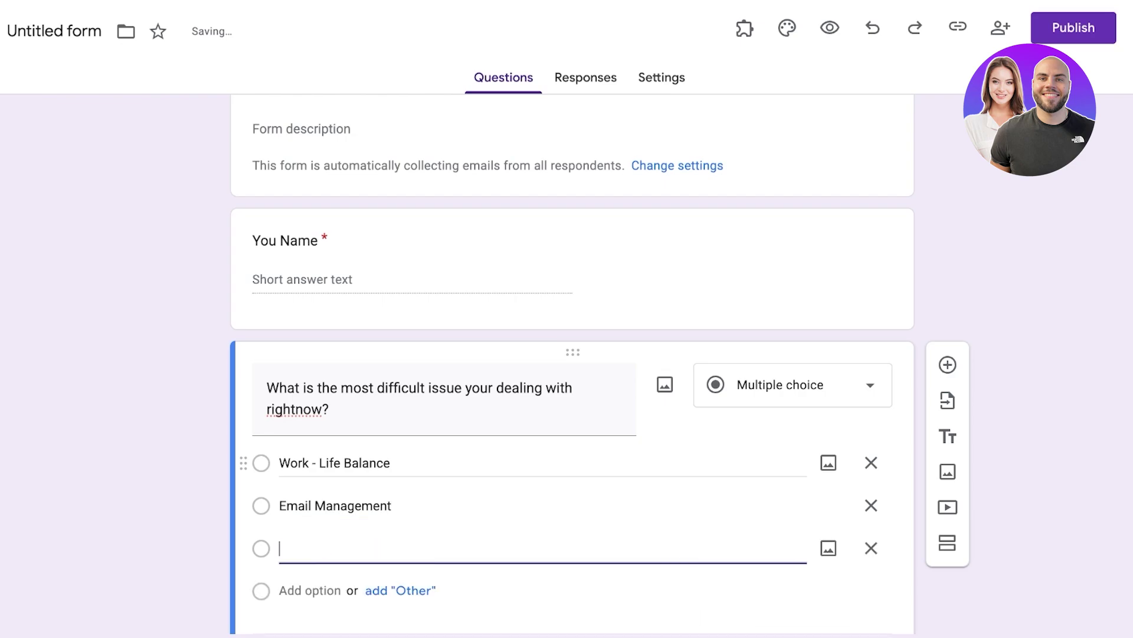
type("Ex")
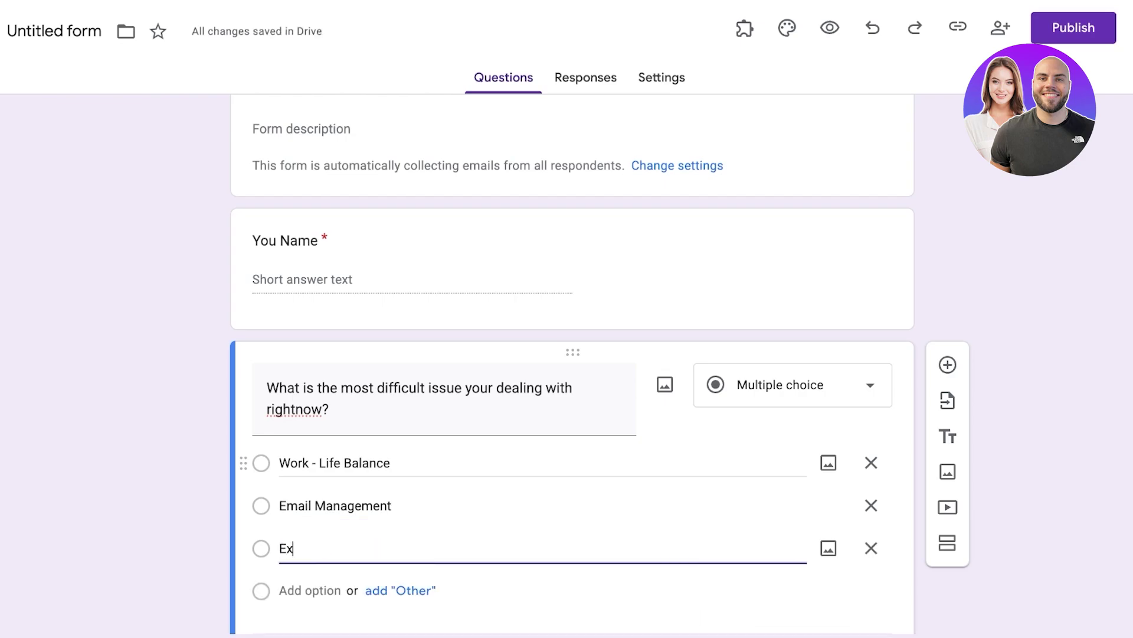
key("BackSpace")
key("BackSpace")
type("Physical S")
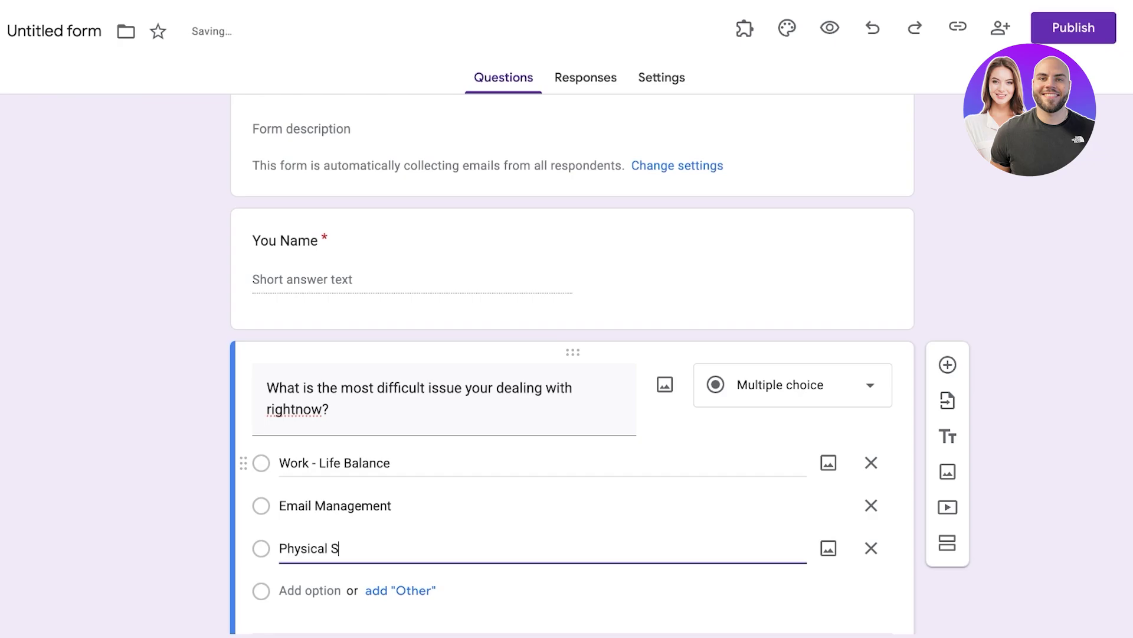
type("tress")
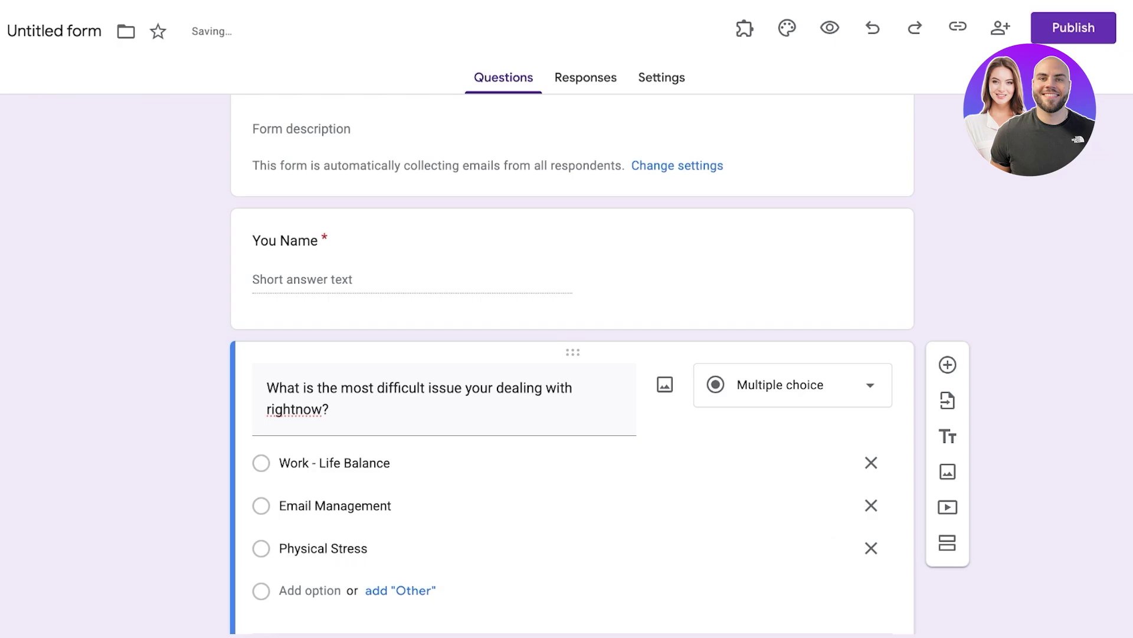
Step: Add two new sections after the multiple choice question
scroll(572, 354, "down", 2)
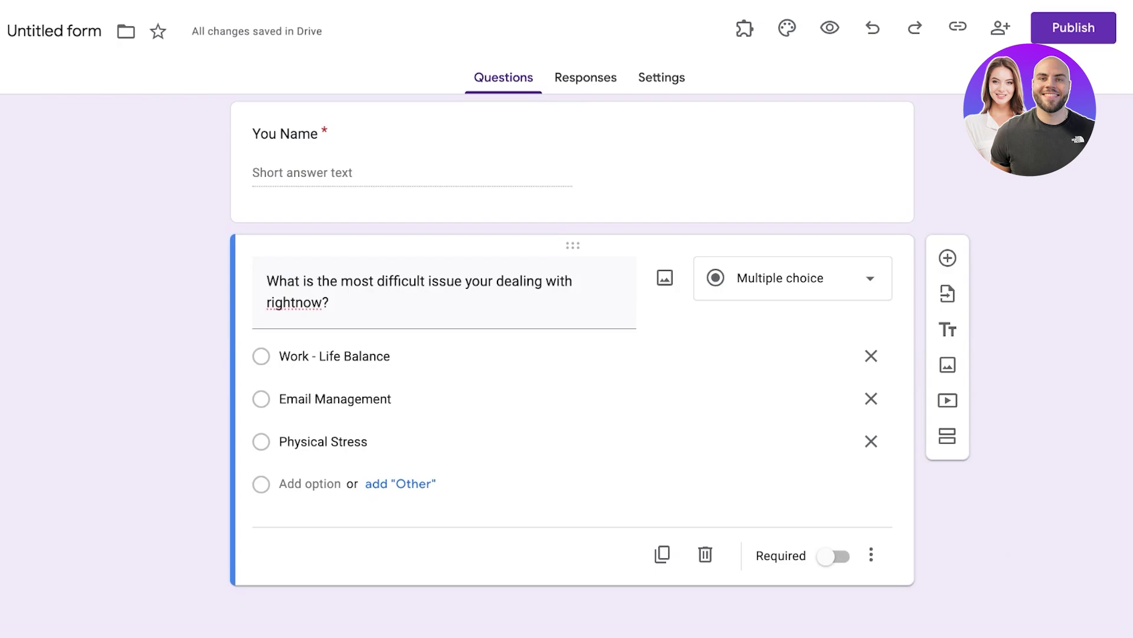
scroll(573, 354, "up", 1)
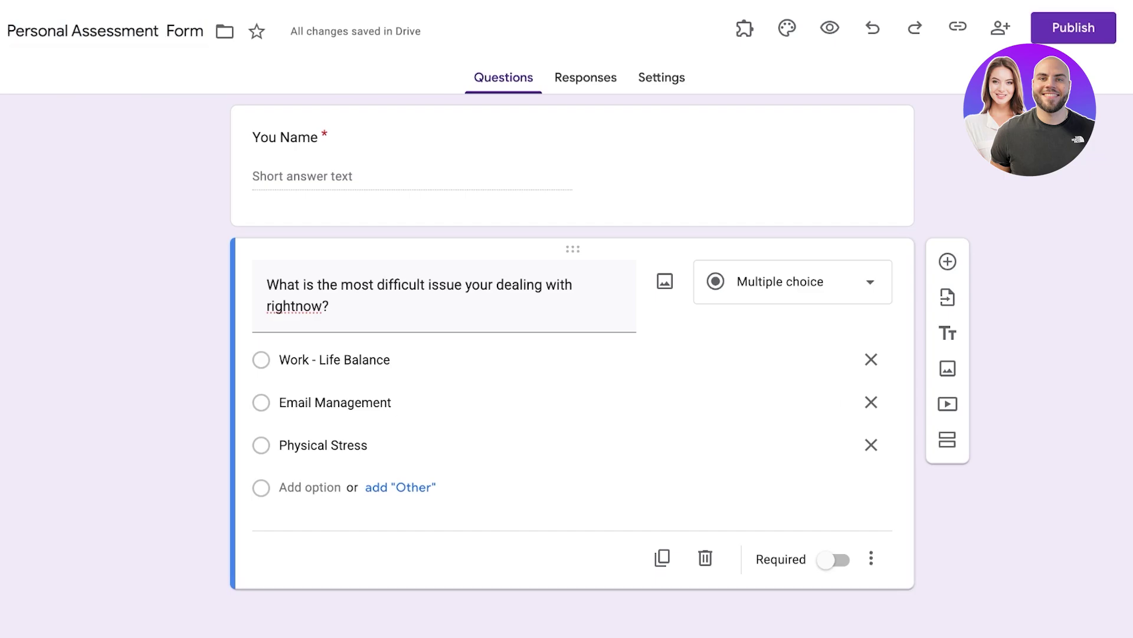
left_click(947, 439)
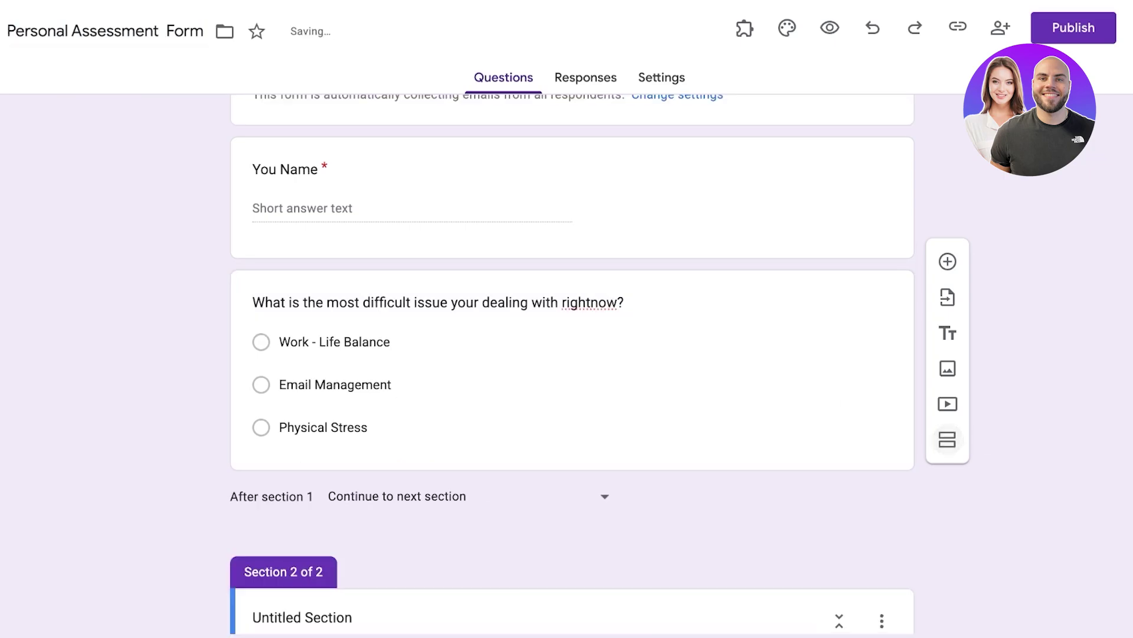
left_click(947, 615)
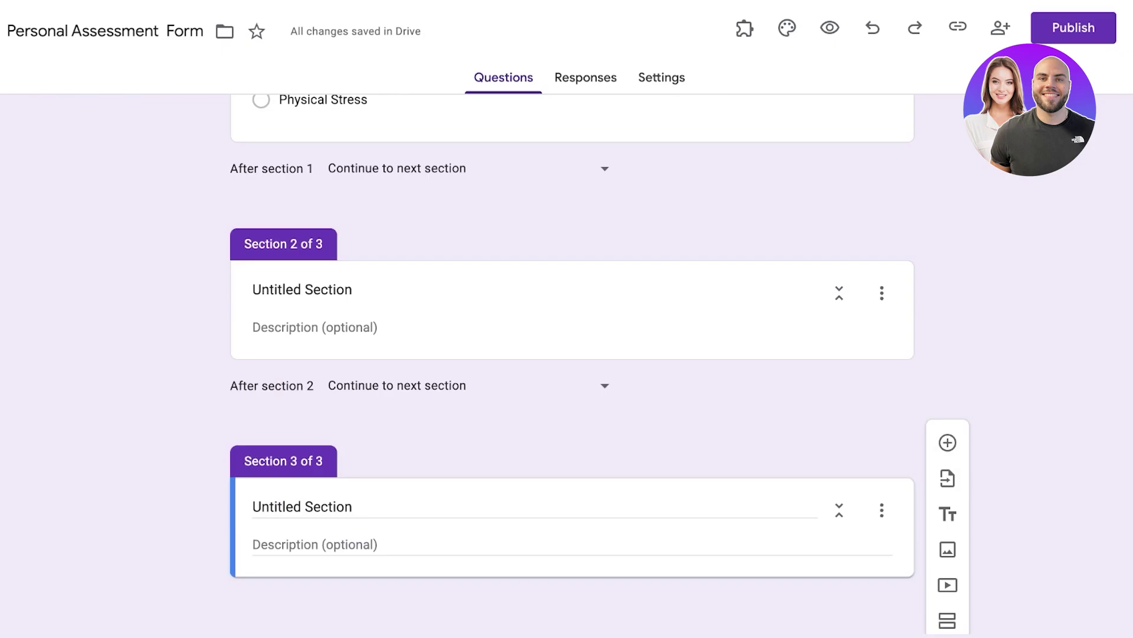
Step: Title section 2 "Work Life Balance"
scroll(948, 448, "up", 8)
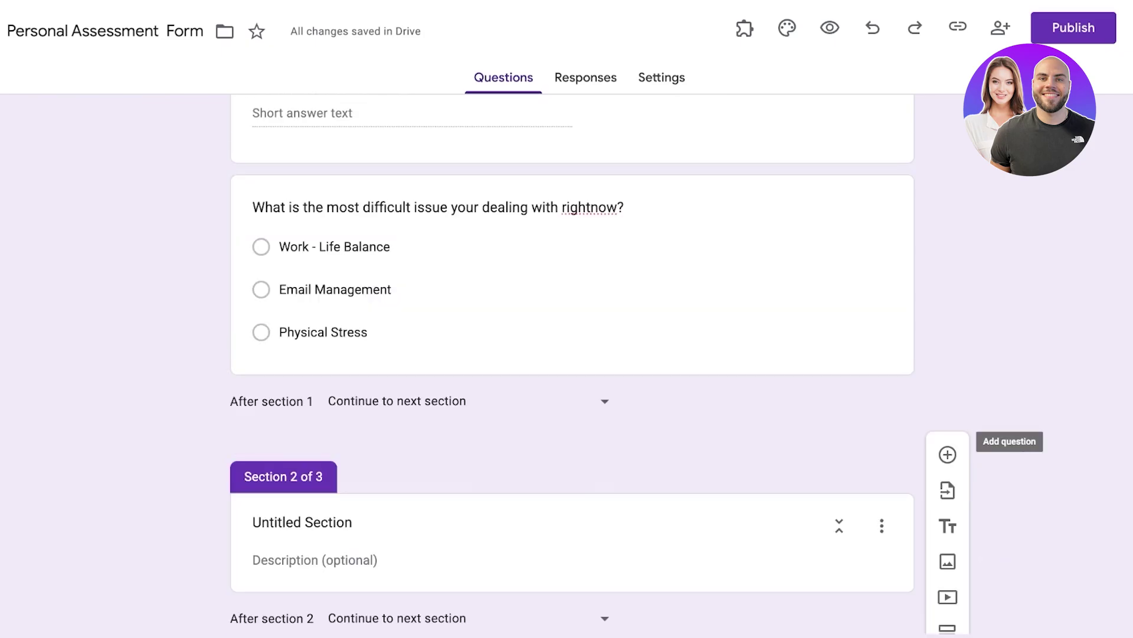
scroll(572, 364, "down", 8)
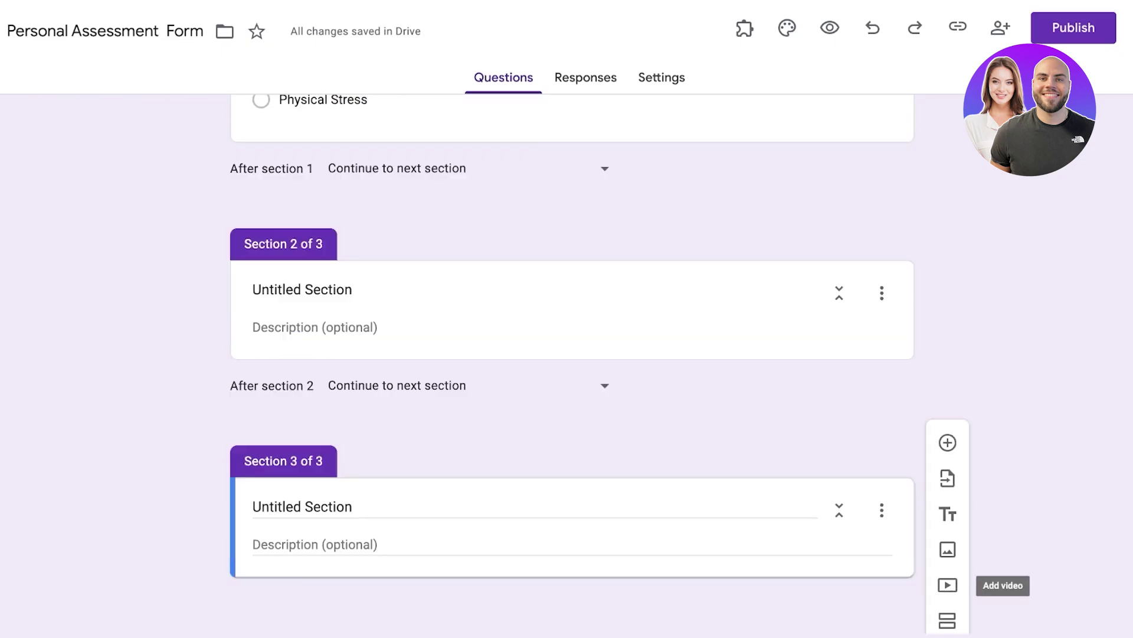
left_click(313, 290)
scroll(572, 364, "up", 2)
triple_click(313, 420)
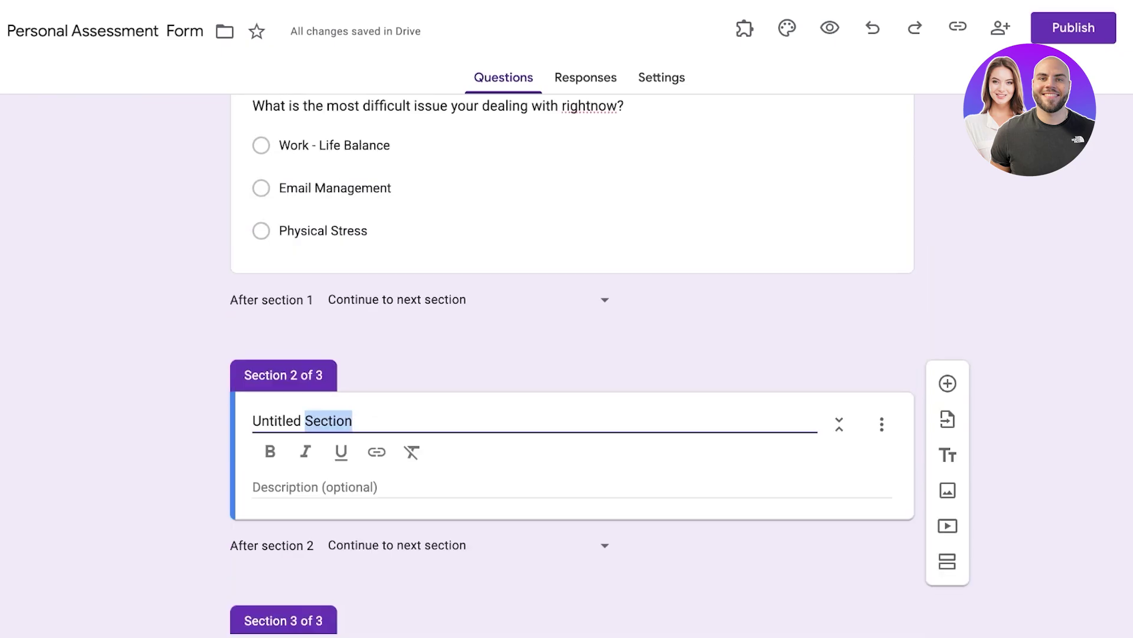
type("Work Life Balance")
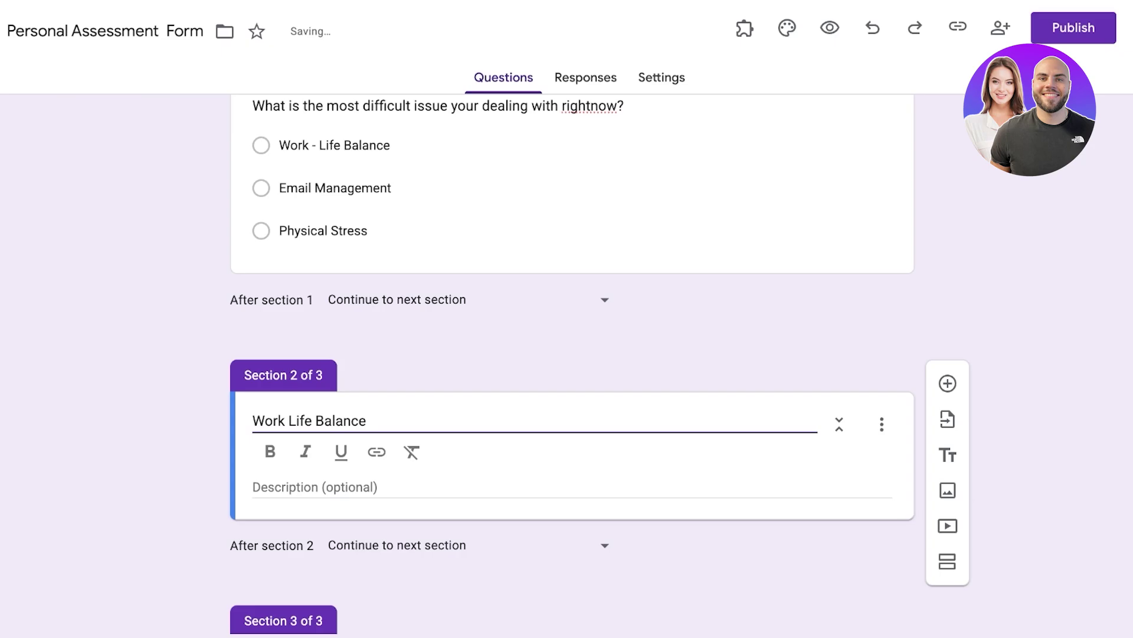
Step: Title section 3 "Email Management"
scroll(572, 365, "down", 3)
triple_click(328, 506)
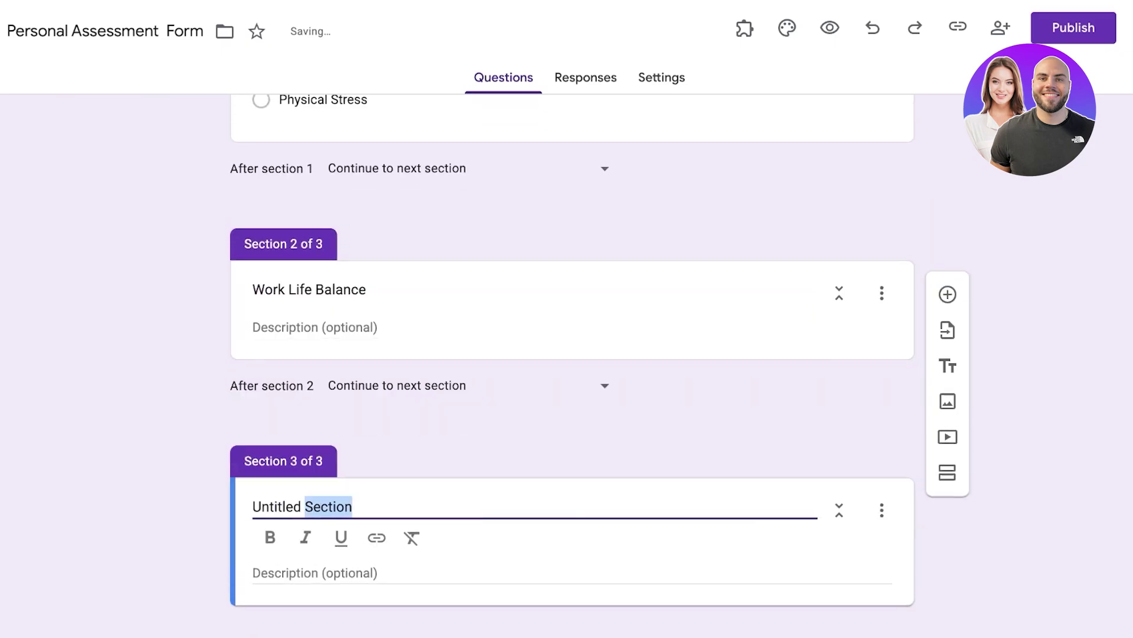
type("Email ")
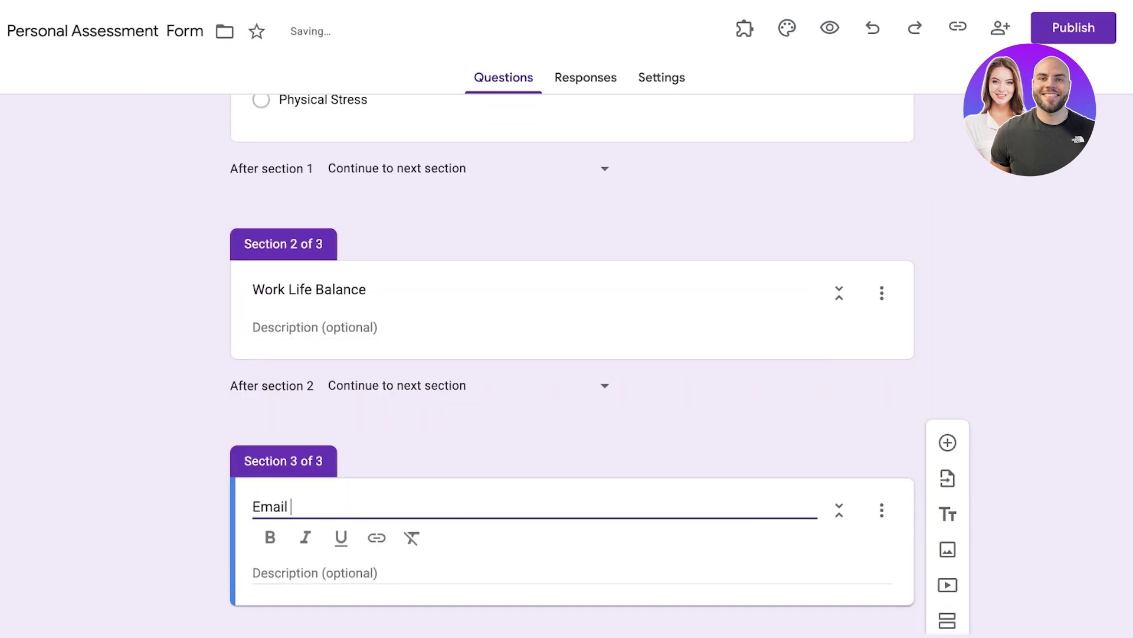
type("Management")
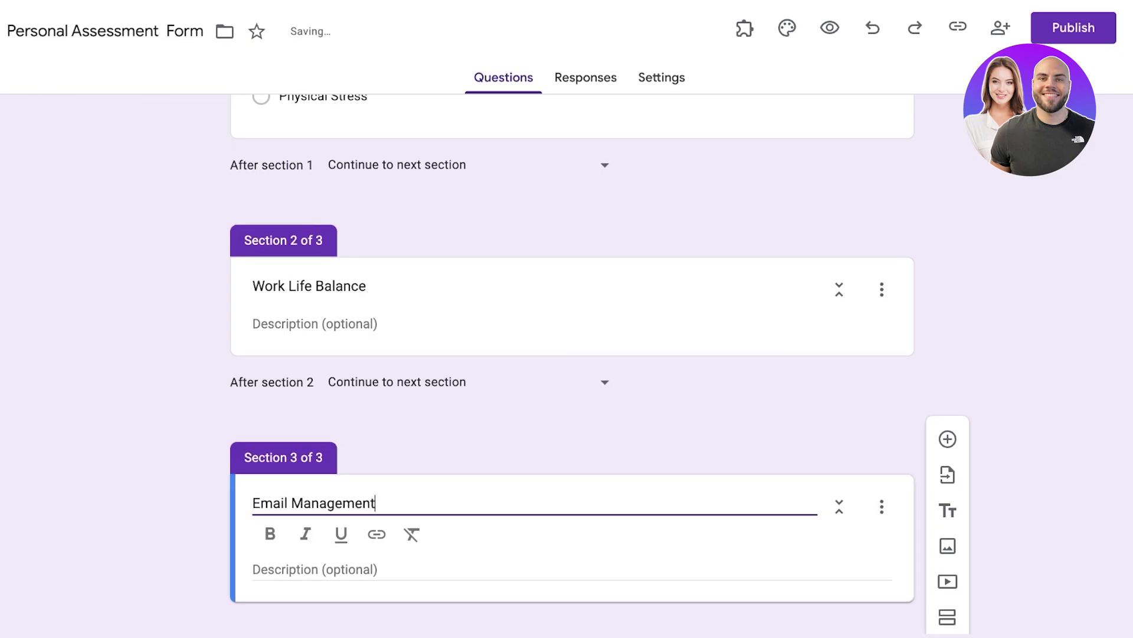
Step: Add a blank multiple choice question to the Email Management section
scroll(572, 366, "down", 1)
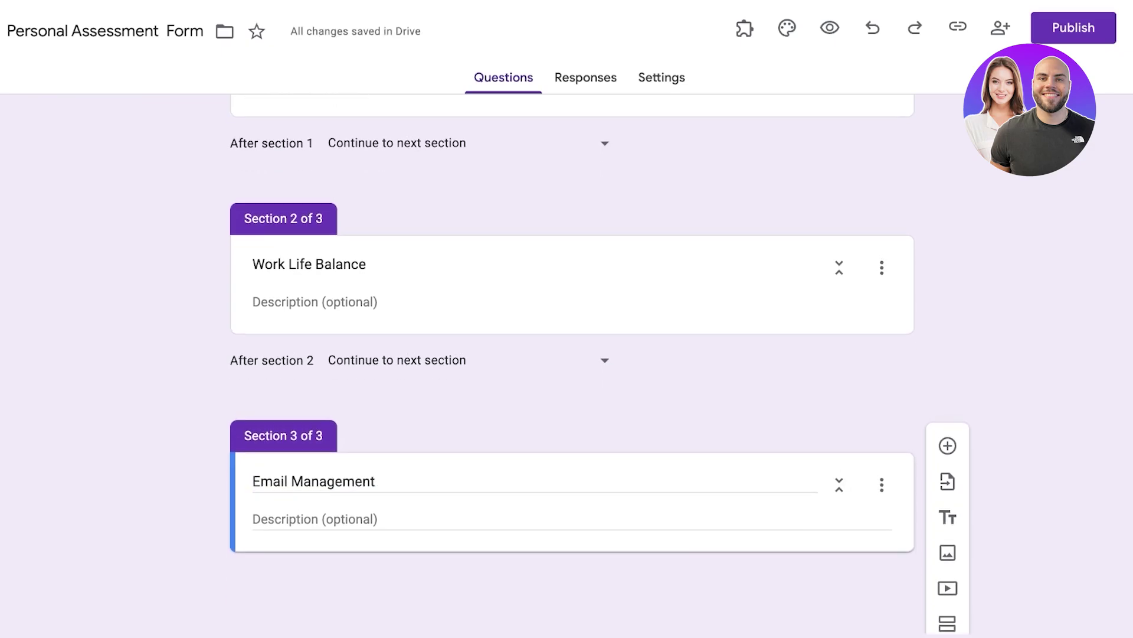
scroll(571, 355, "up", 3)
scroll(571, 354, "down", 1)
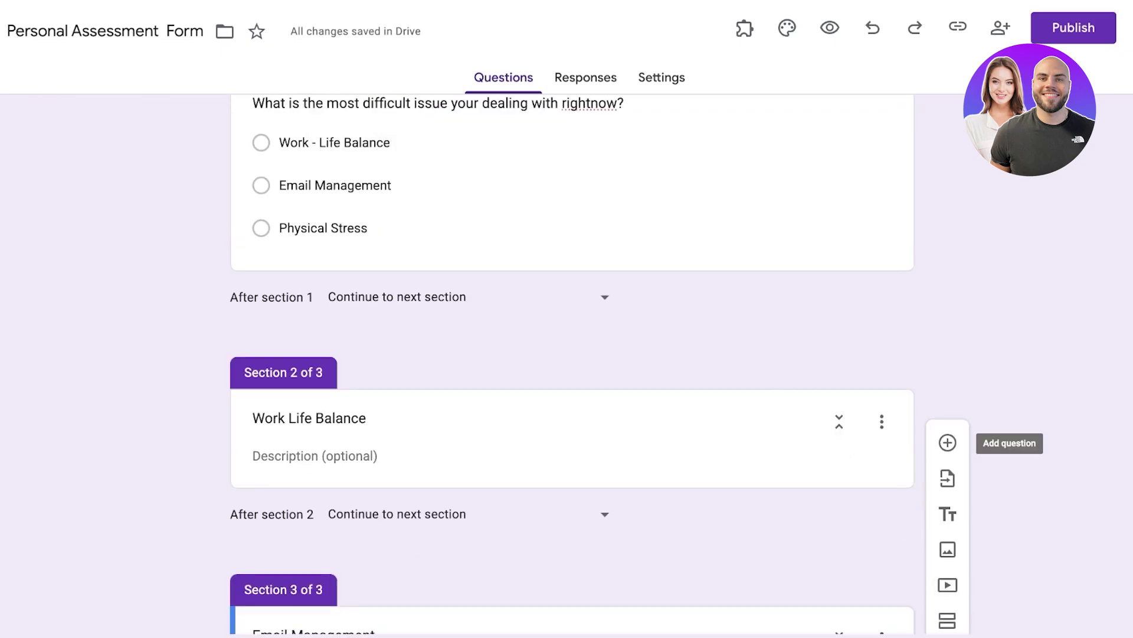
left_click(947, 442)
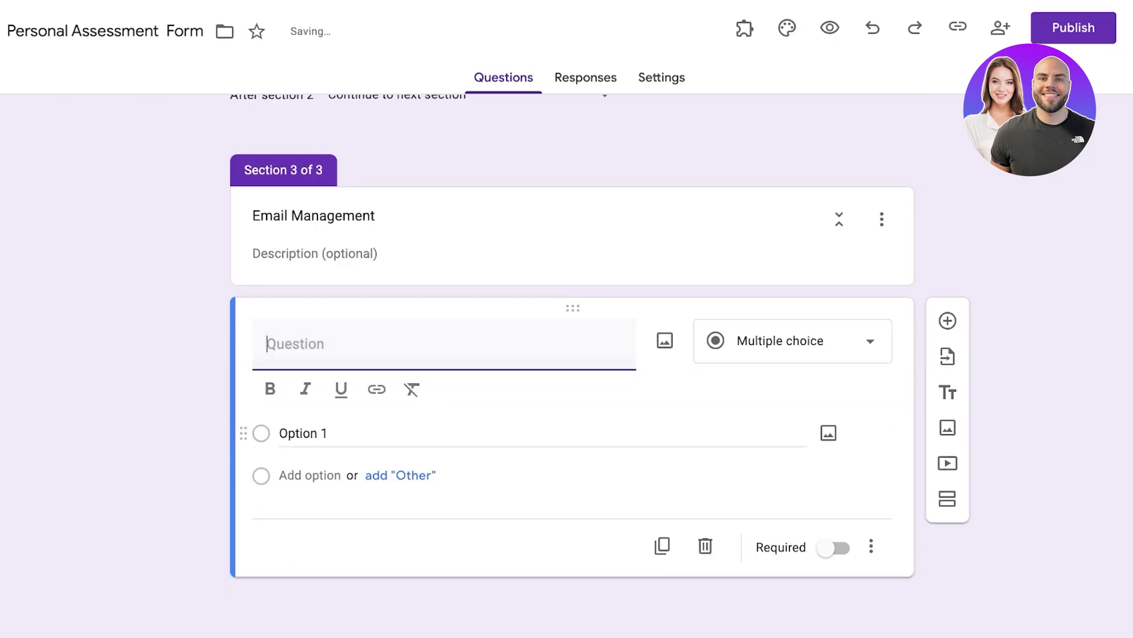
Step: Add a new section after the Email Management question and title it "Physical Stress"
left_click(947, 498)
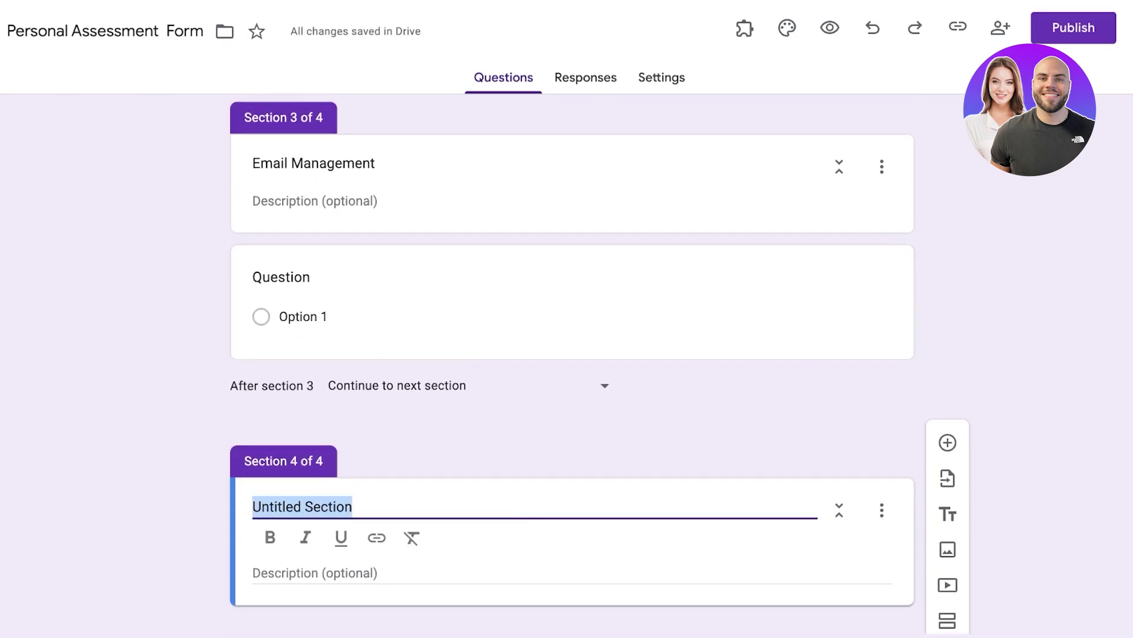
scroll(572, 364, "up", 15)
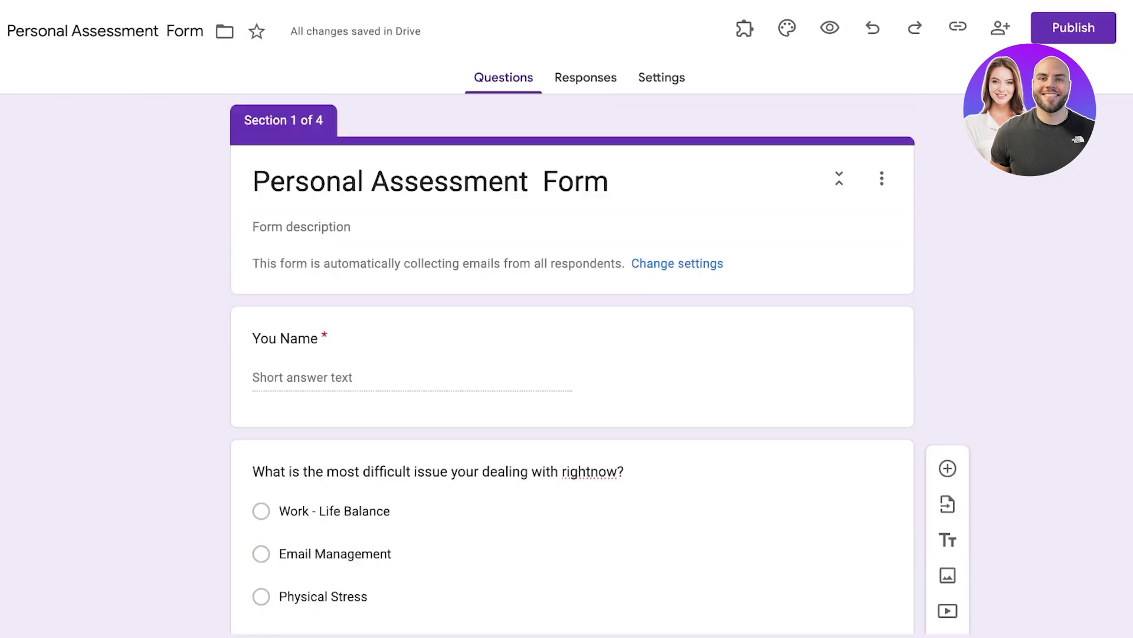
scroll(573, 354, "down", 3)
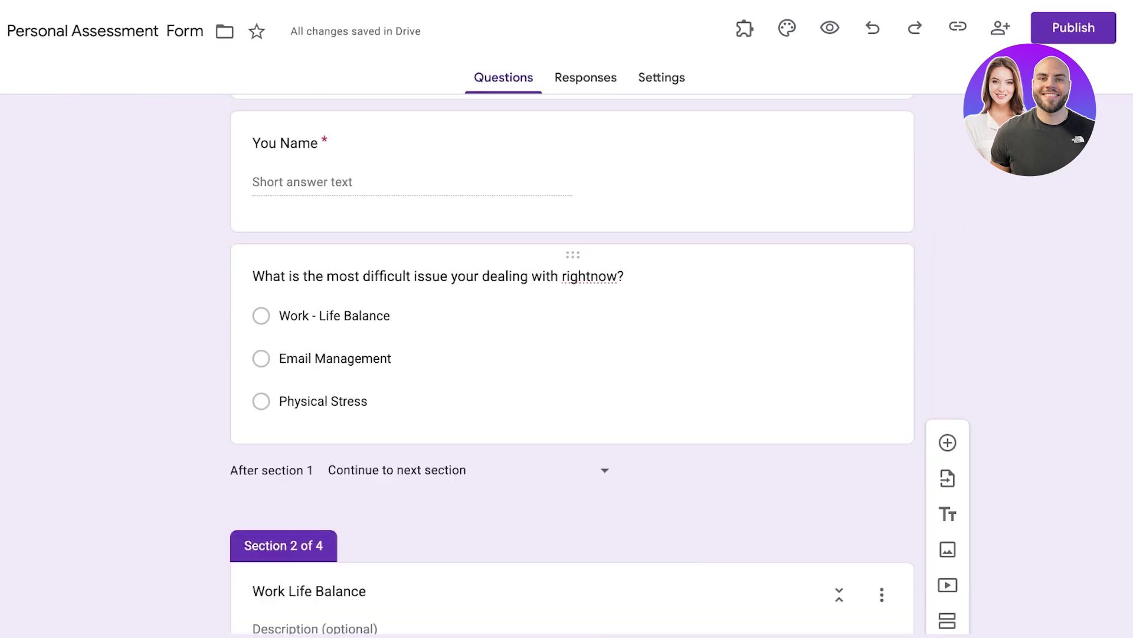
scroll(573, 354, "up", 1)
scroll(573, 354, "down", 4)
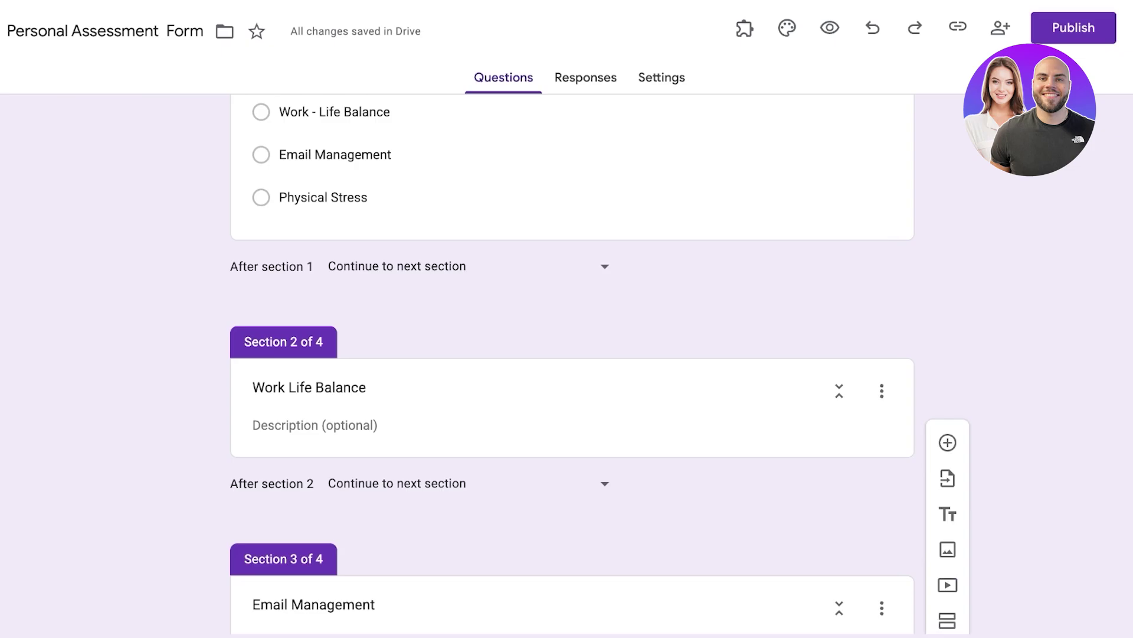
scroll(573, 355, "down", 7)
scroll(572, 354, "up", 4)
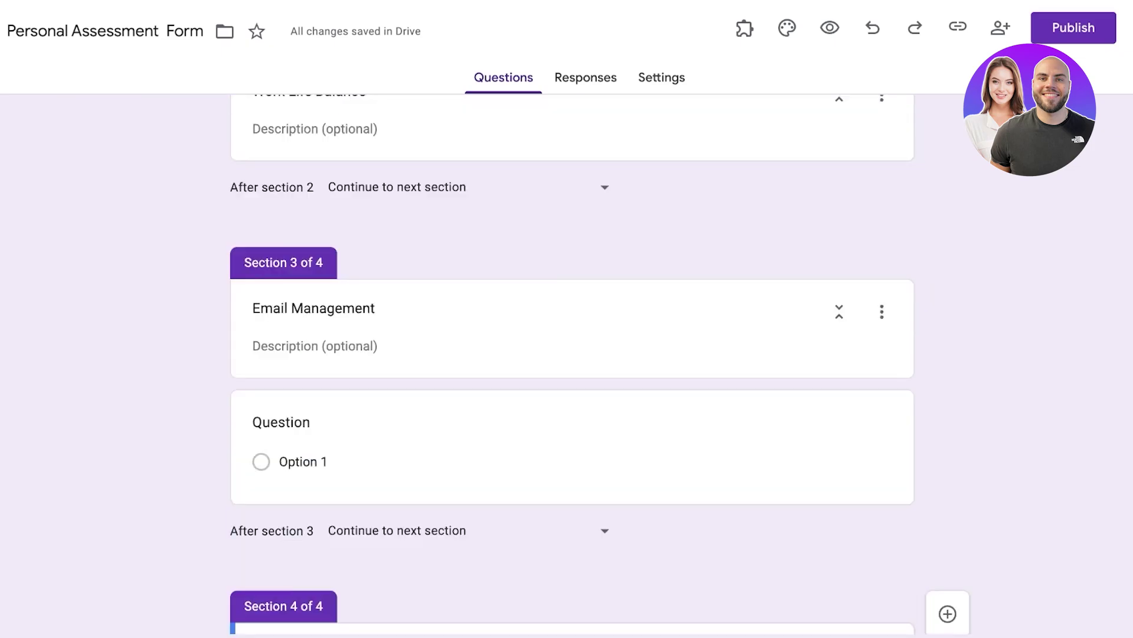
type("Physical ")
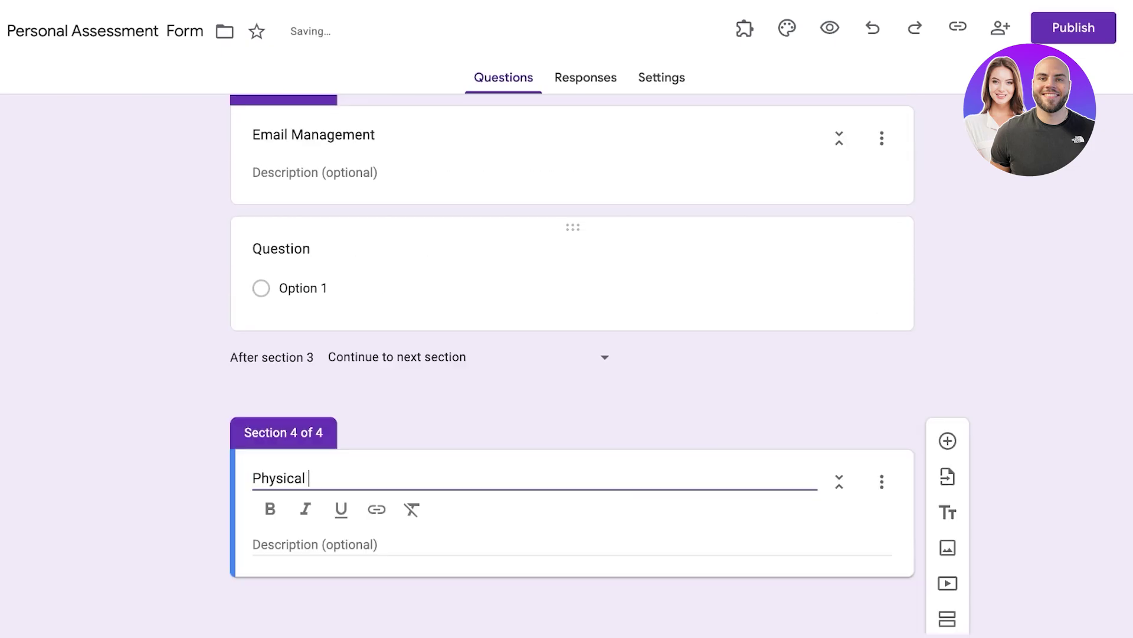
type("Stress")
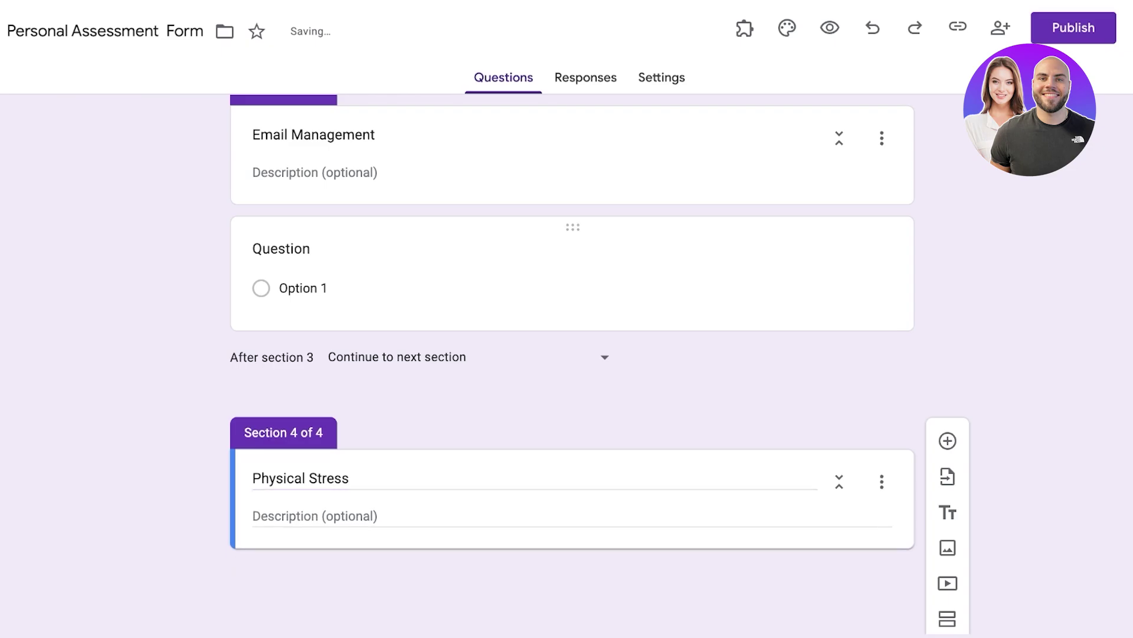
Step: Add the short answer question "Do you take work at home?" to the Work Life Balance section
scroll(573, 354, "up", 4)
left_click(315, 182)
scroll(571, 366, "up", 3)
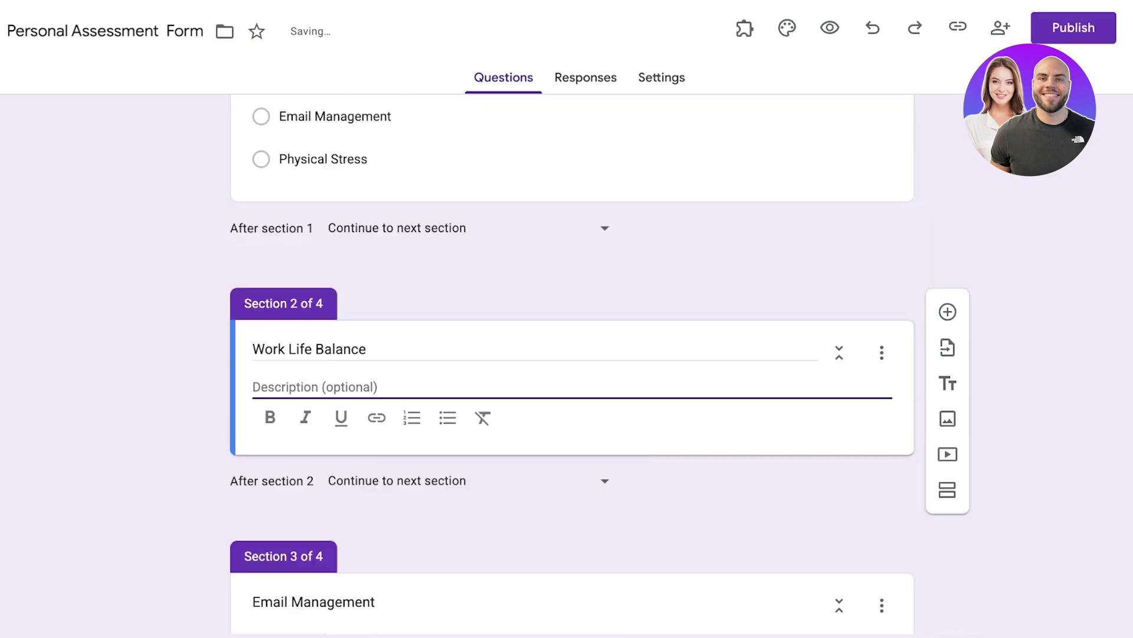
left_click(948, 312)
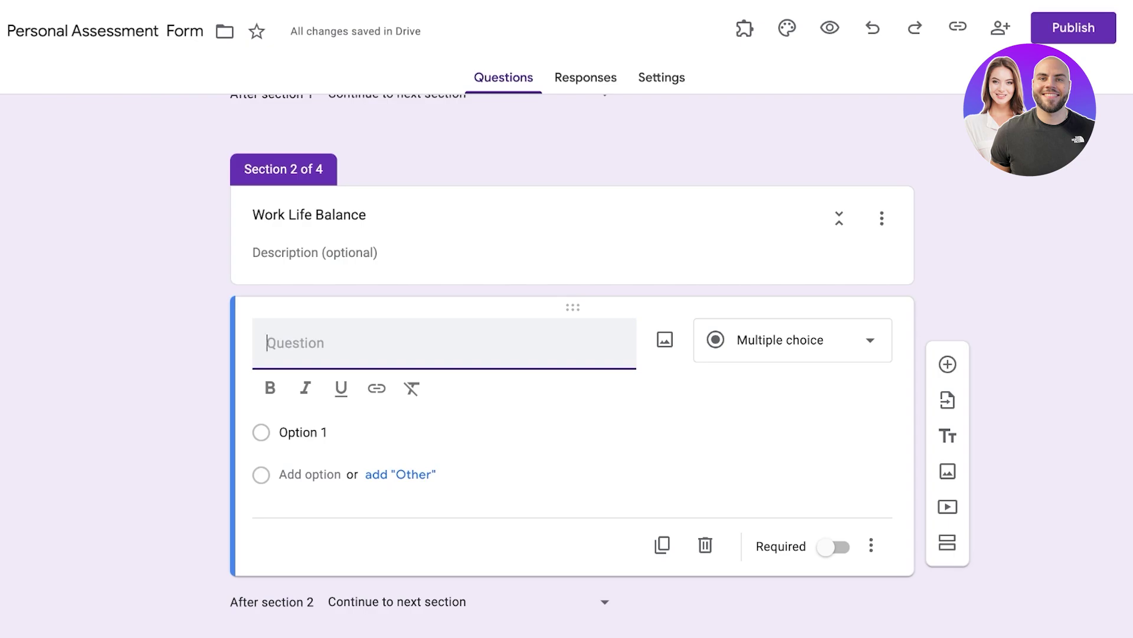
type("Do you take")
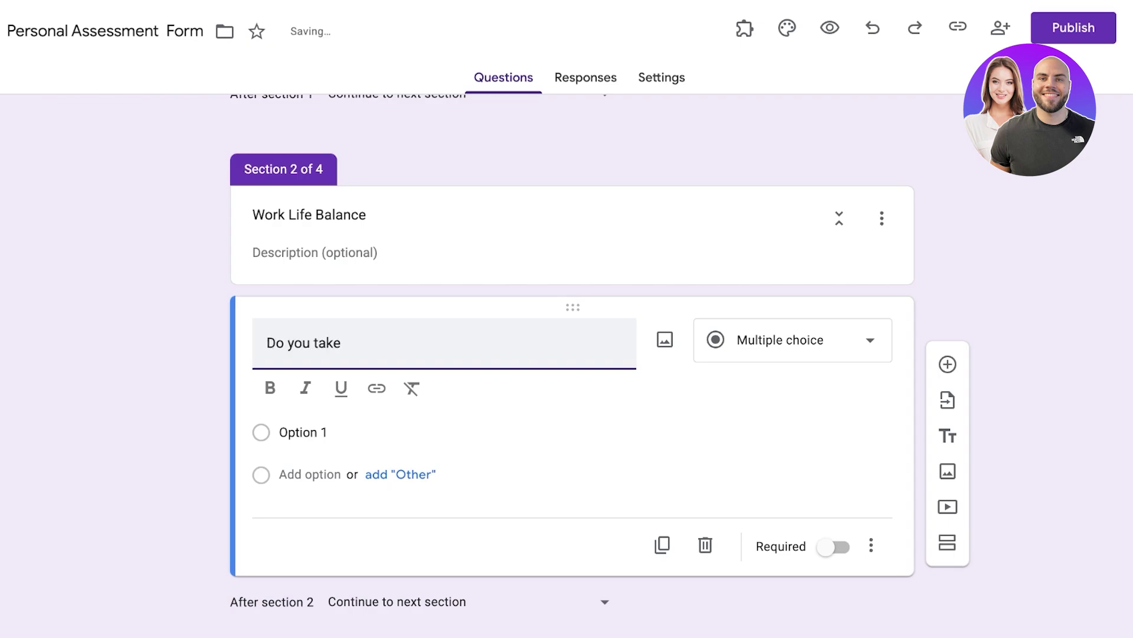
type(" work at home?")
key("Return")
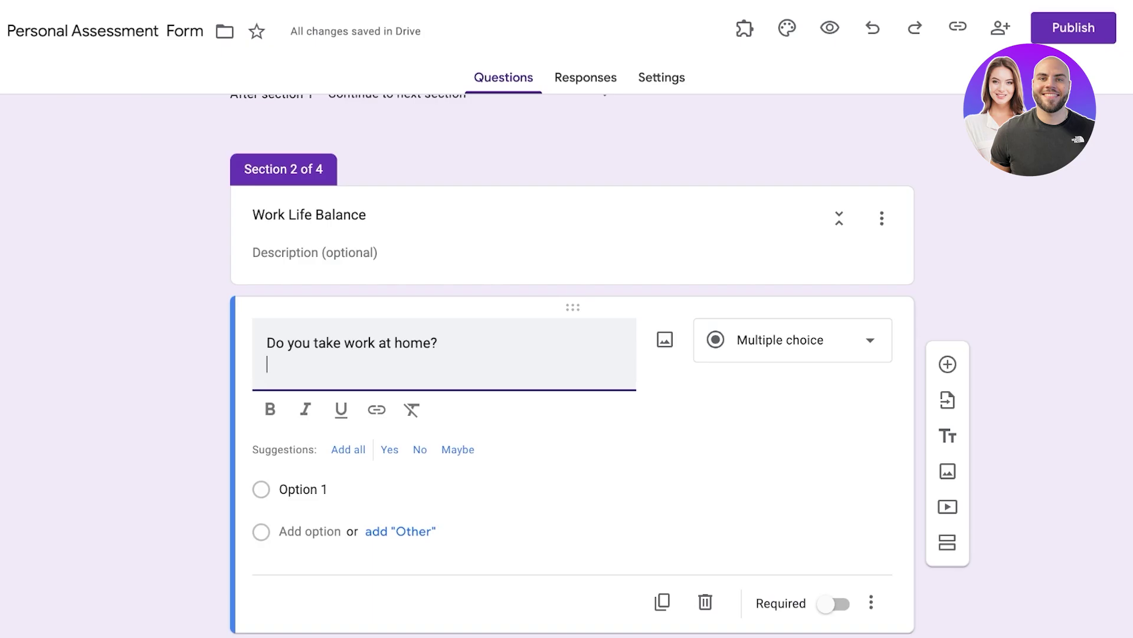
key("BackSpace")
left_click(787, 340)
left_click(771, 63)
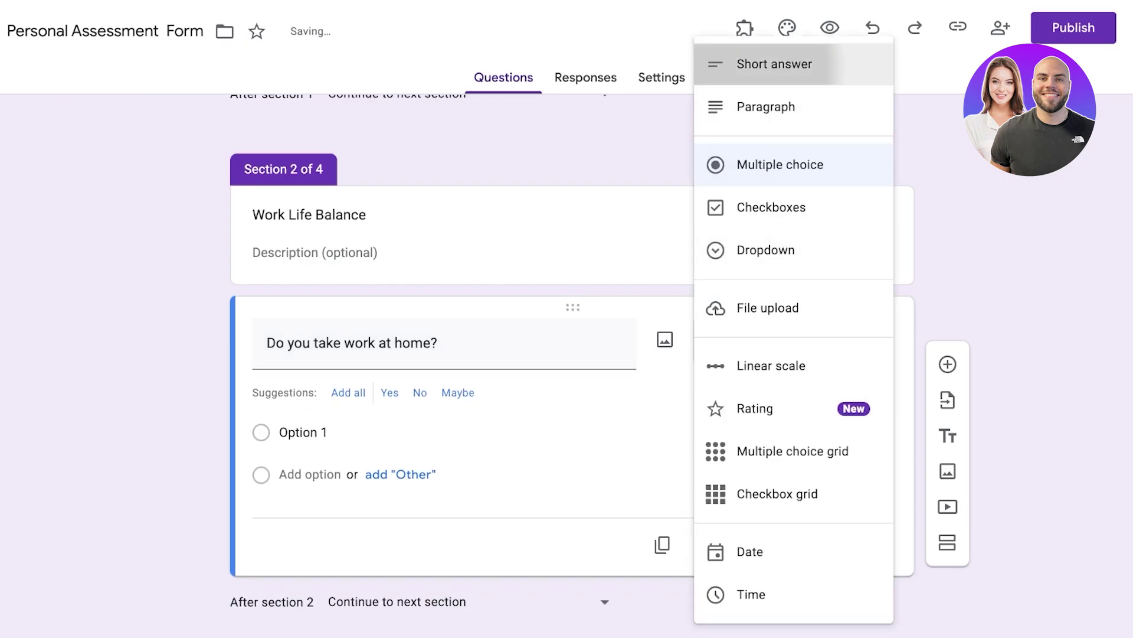
Step: Add the question "What posture is your work position?" to the Physical Stress section
scroll(572, 366, "down", 5)
left_click(314, 418)
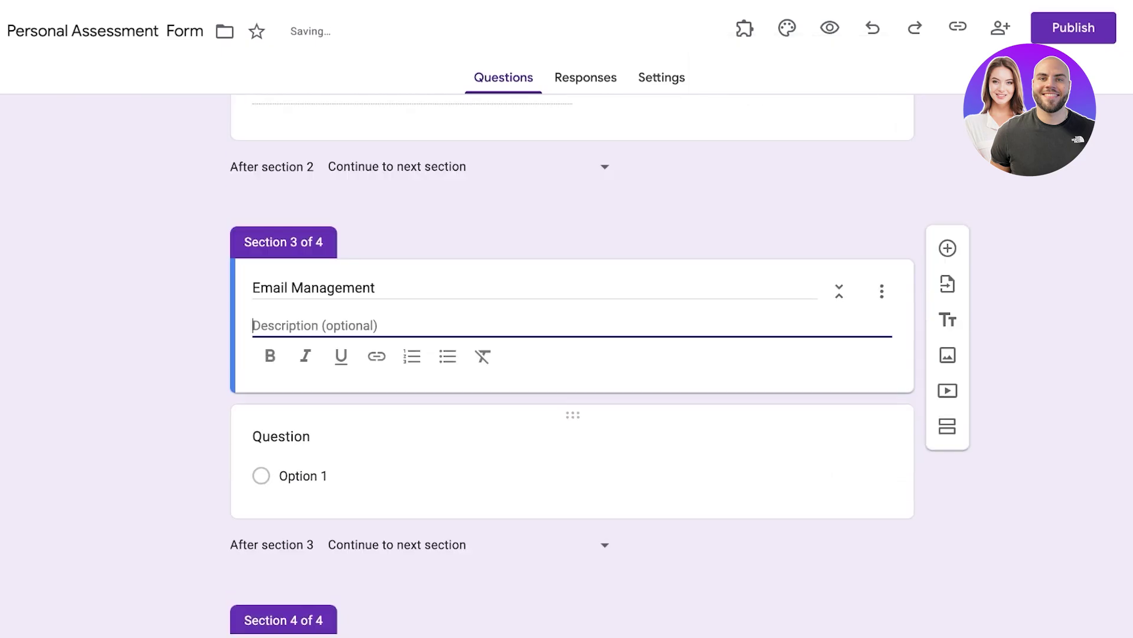
scroll(572, 366, "down", 3)
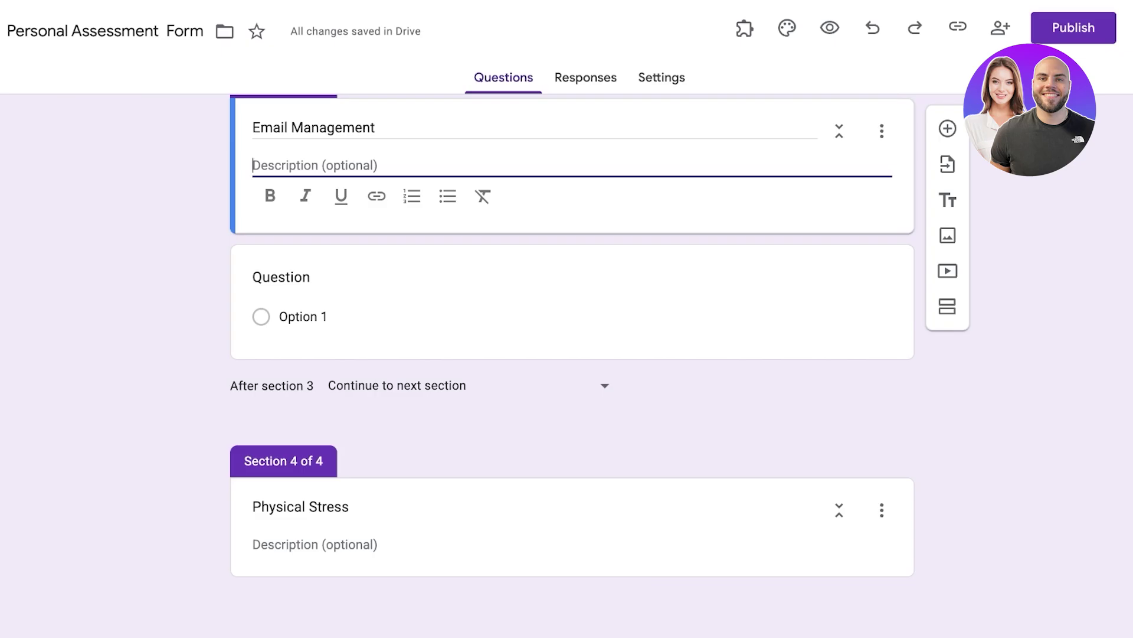
left_click(314, 543)
left_click(947, 442)
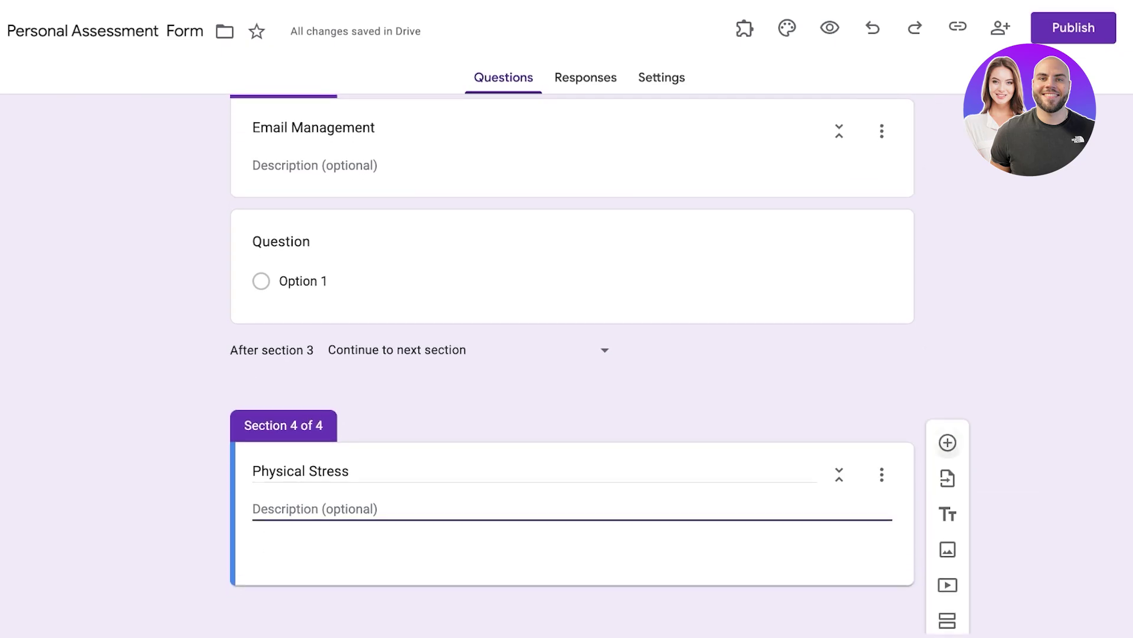
left_click(947, 442)
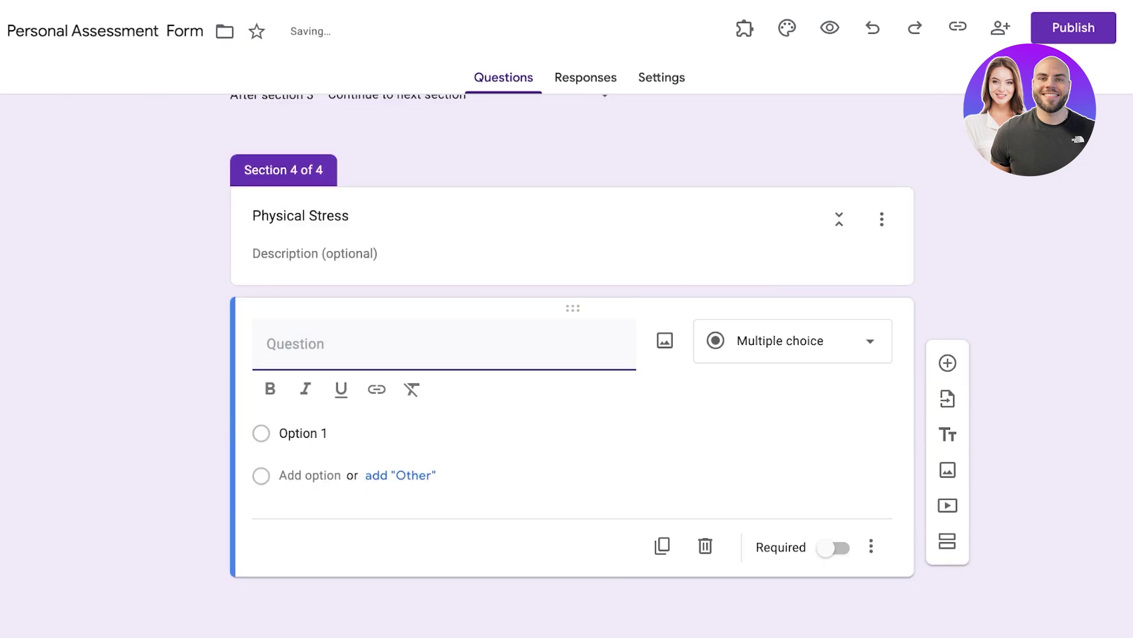
type("What posture is your c")
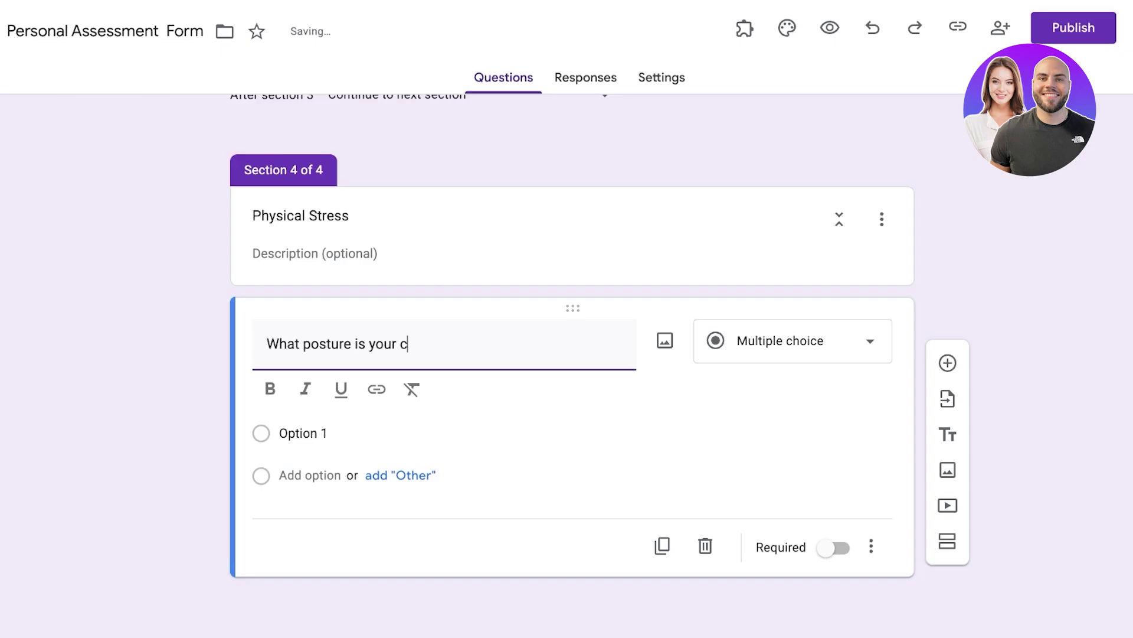
key("BackSpace")
type("work p")
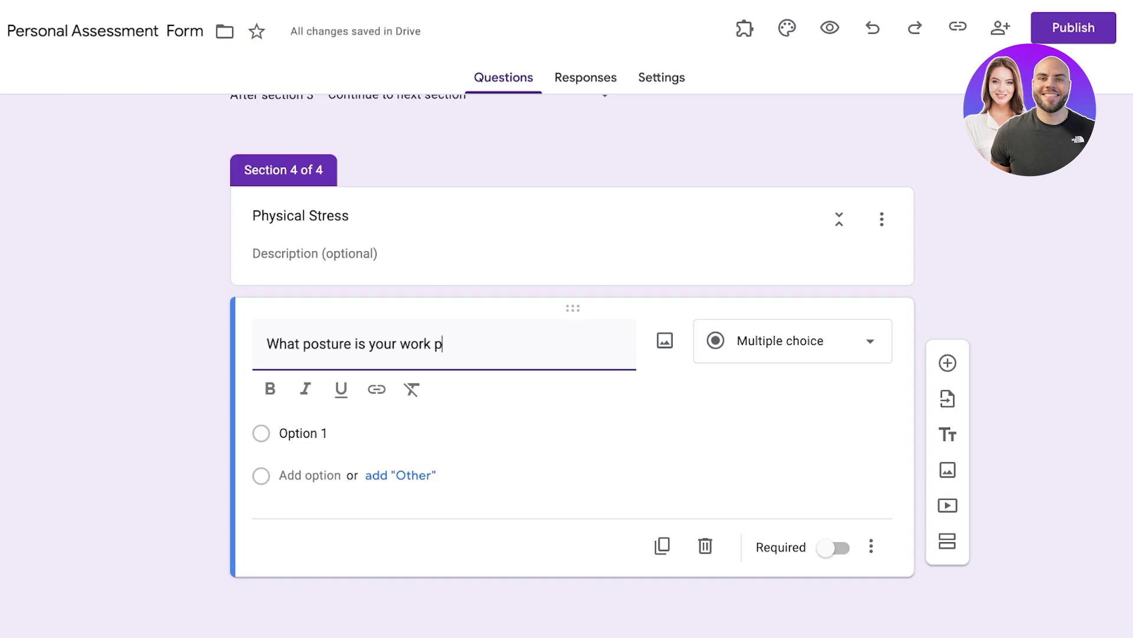
type("osition?")
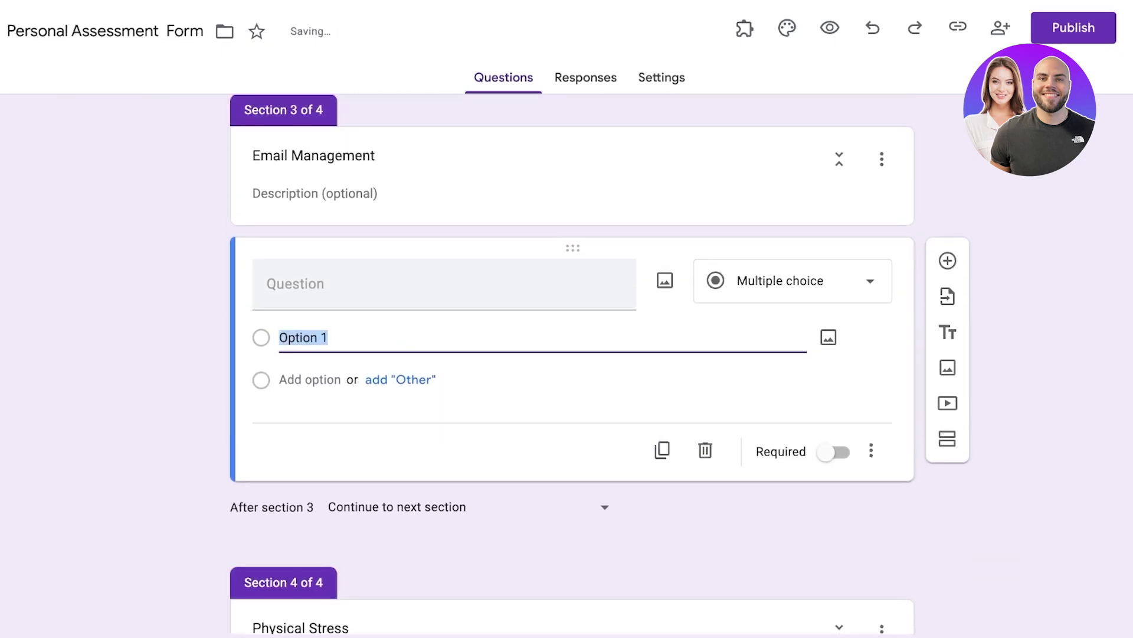
Step: Title the blank Email Management question "What is your primary email management issue?" and set its type to multiple choice
left_click(295, 284)
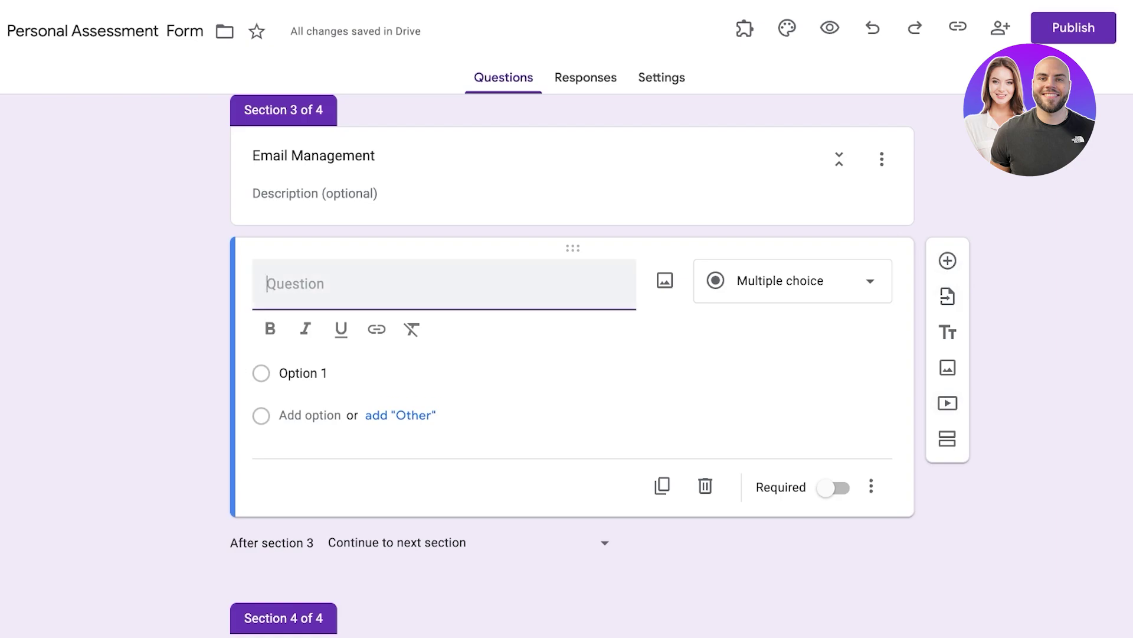
type("What is your primary ema")
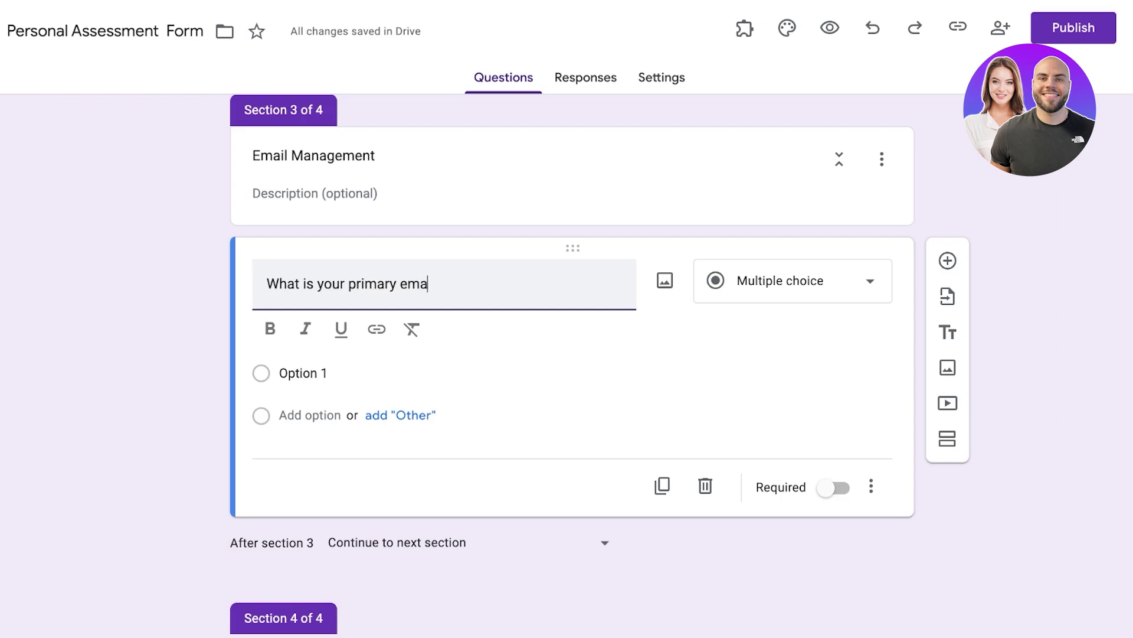
type("il")
type("management issue?")
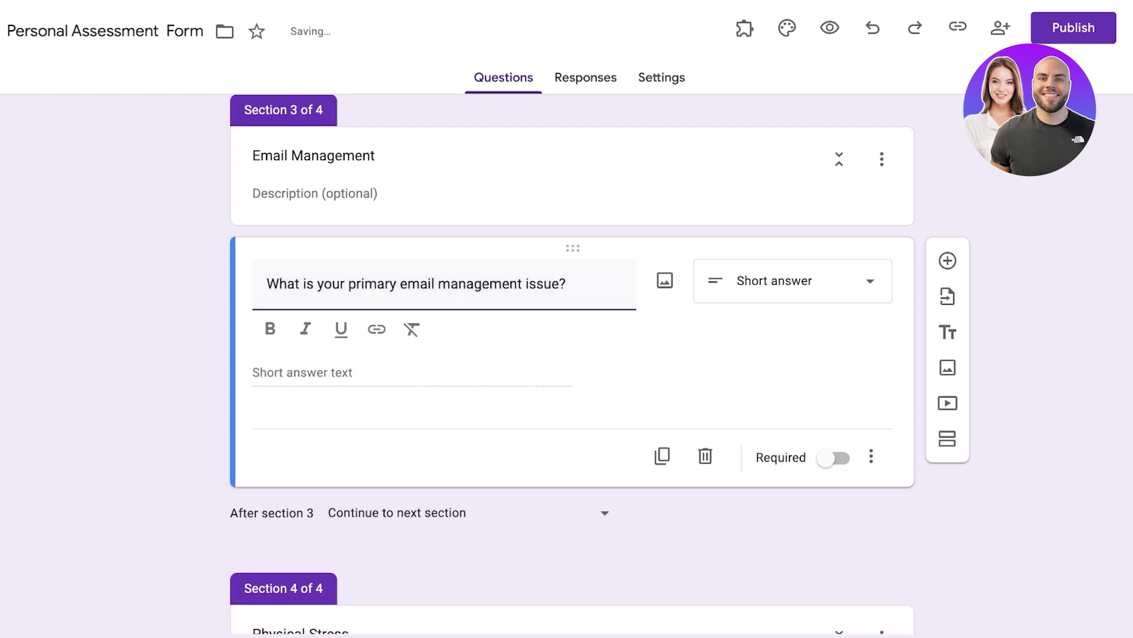
left_click(792, 281)
key("Down")
key("Return")
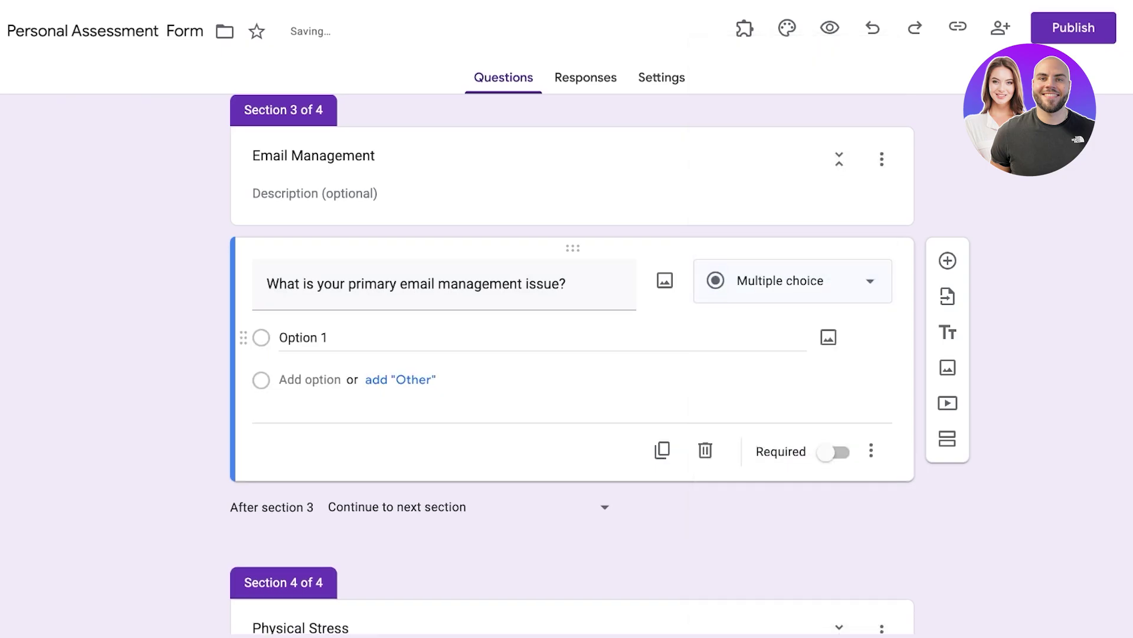
Step: Give the email management question the answer options "Too many emails" and "Categorisation Issues"
key("Tab")
type("A")
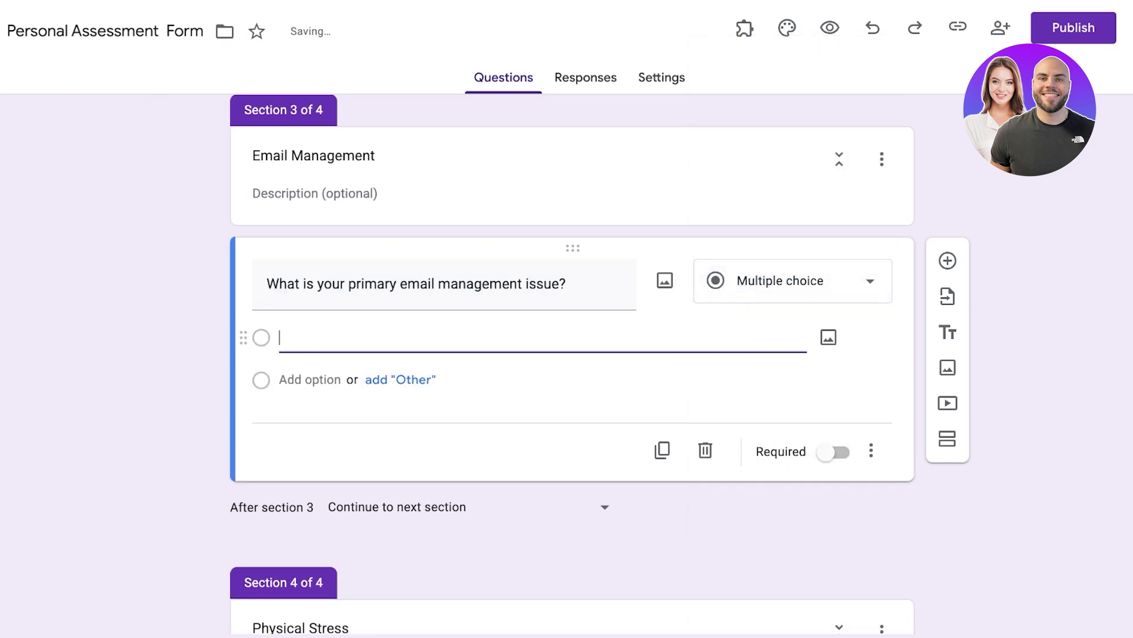
type("Too many ")
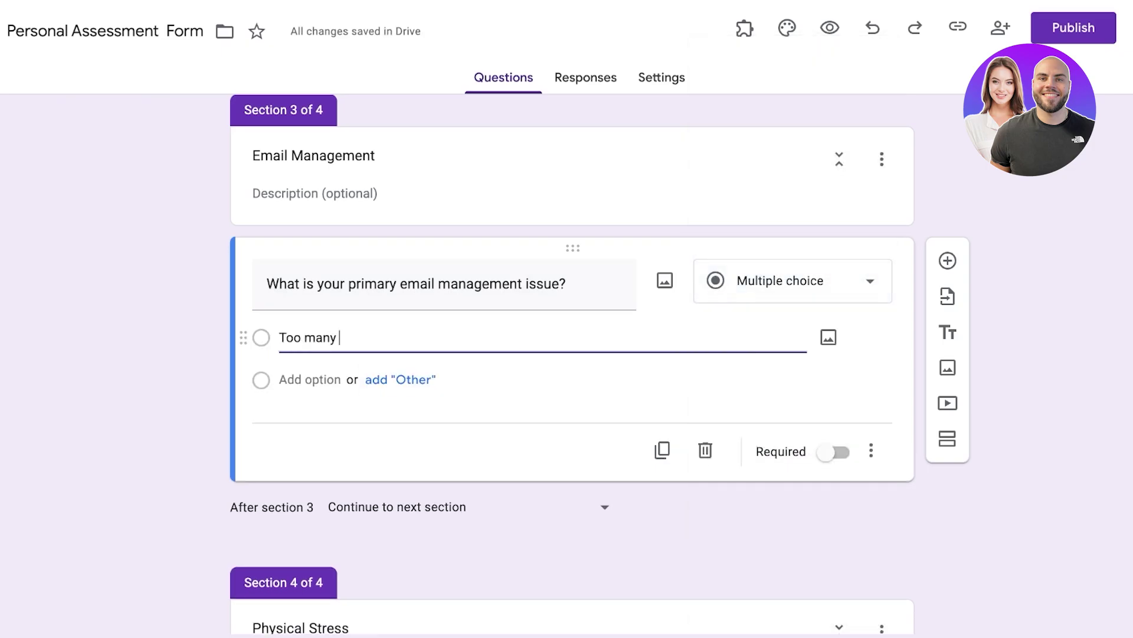
type("emails")
key("Return")
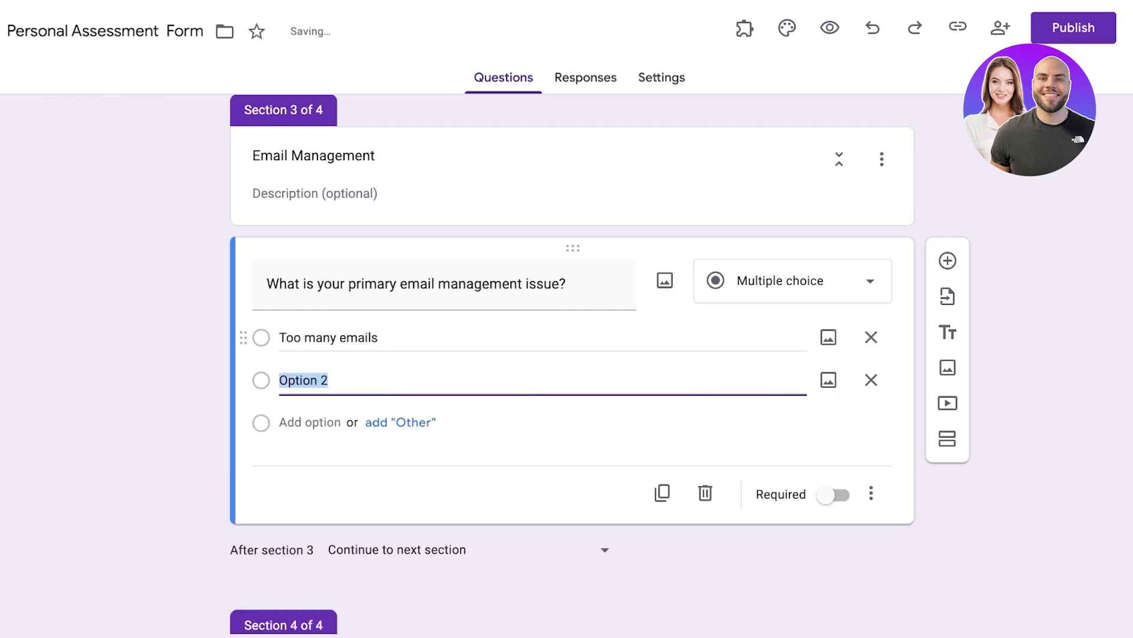
type("Categorizti")
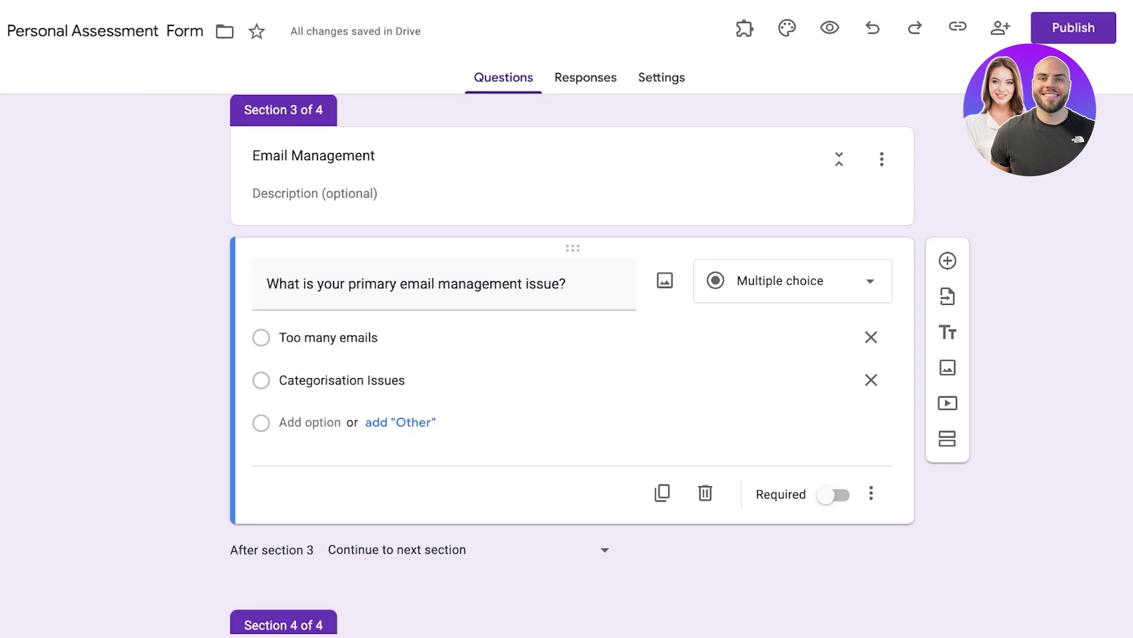
Step: Add a new section after the email management question and title it "Too Many Emails"
left_click(948, 438)
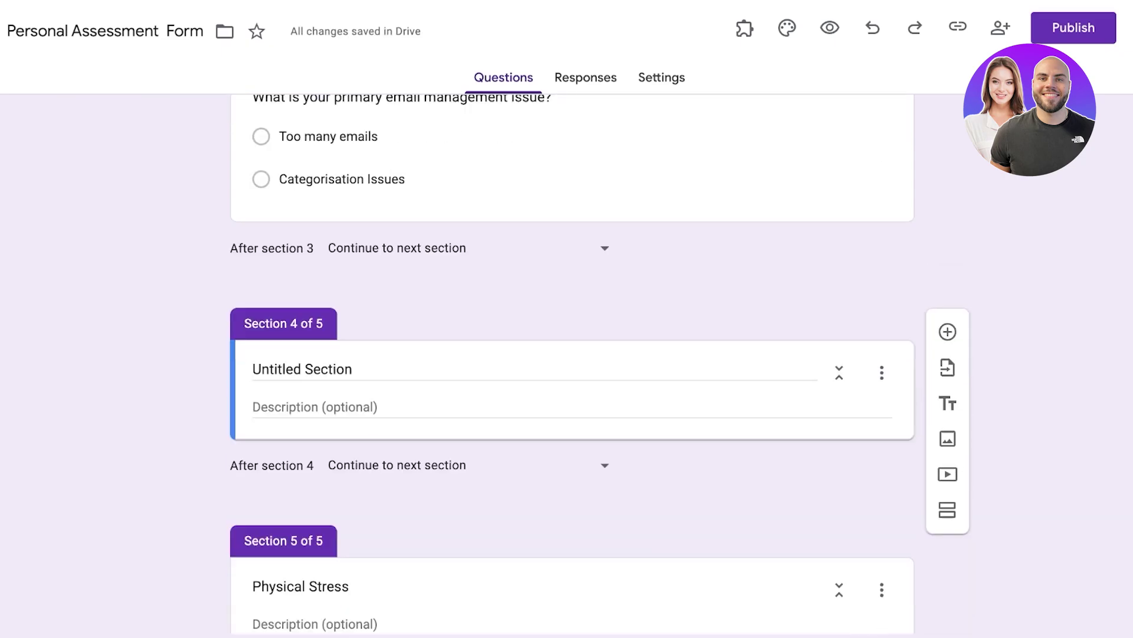
left_click(320, 369)
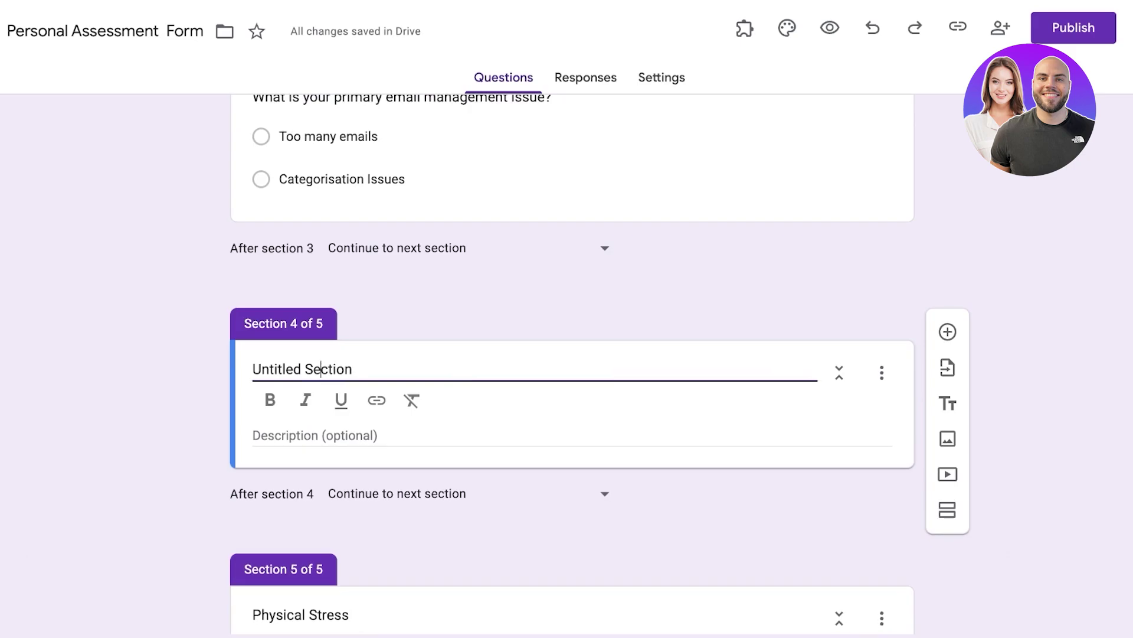
key("BackSpace")
key("BackSpace")
key("BackSpace")
key("BackSpace")
key("BackSpace")
key("BackSpace")
key("BackSpace")
key("BackSpace")
key("BackSpace")
key("BackSpace")
key("BackSpace")
type("Too M")
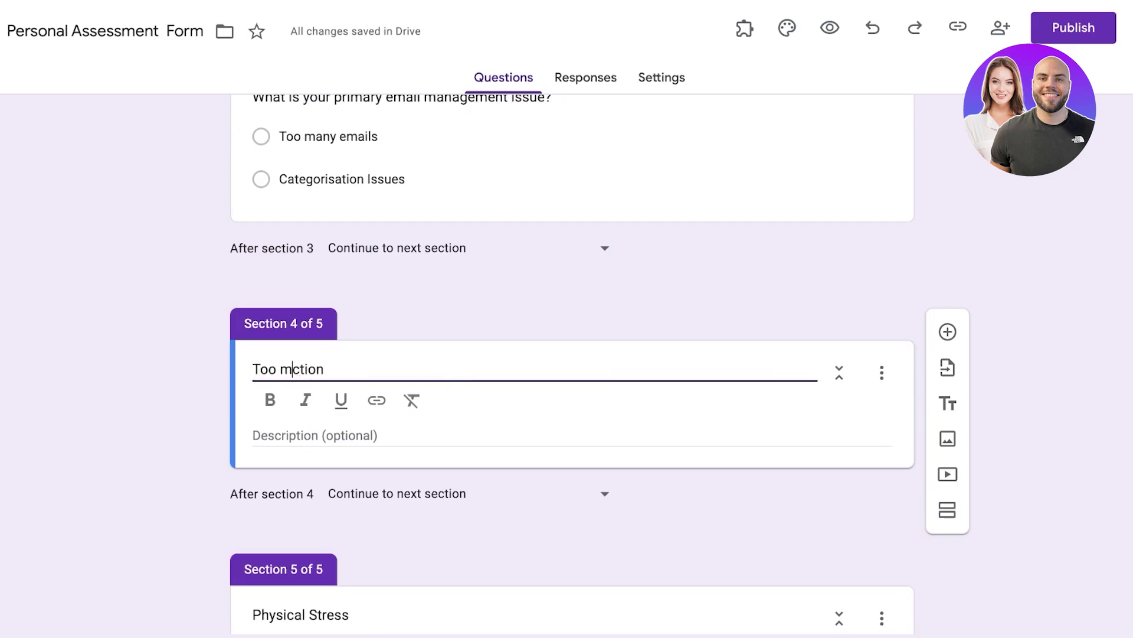
type("any Emails")
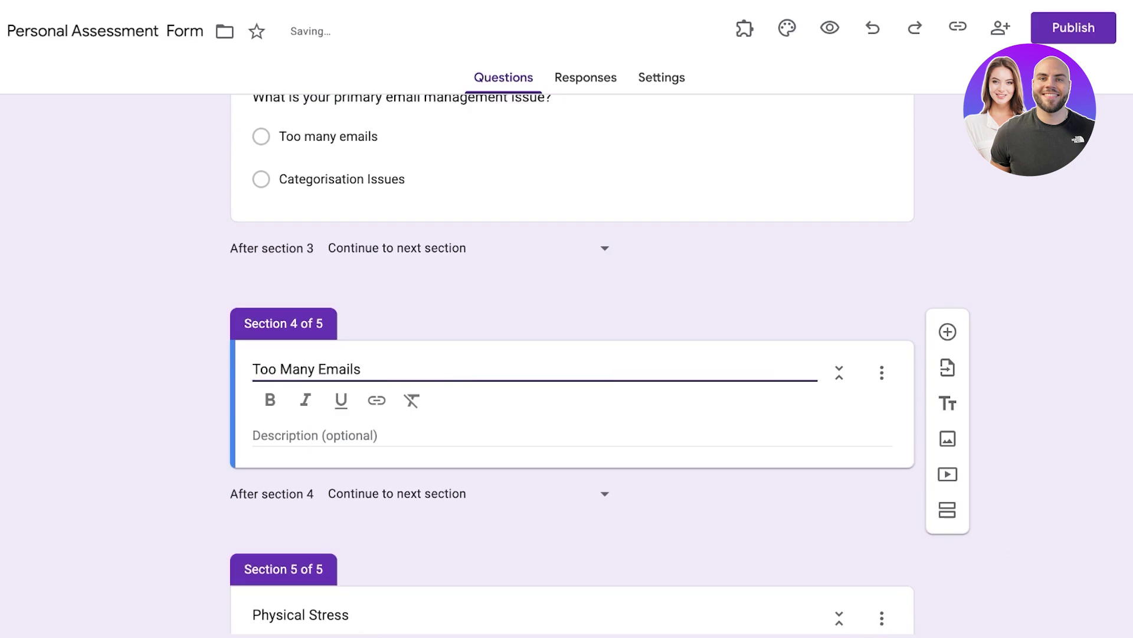
Step: Add the question "Do you subscribe to your normal things using your work email?" to the Too Many Emails section
left_click(948, 332)
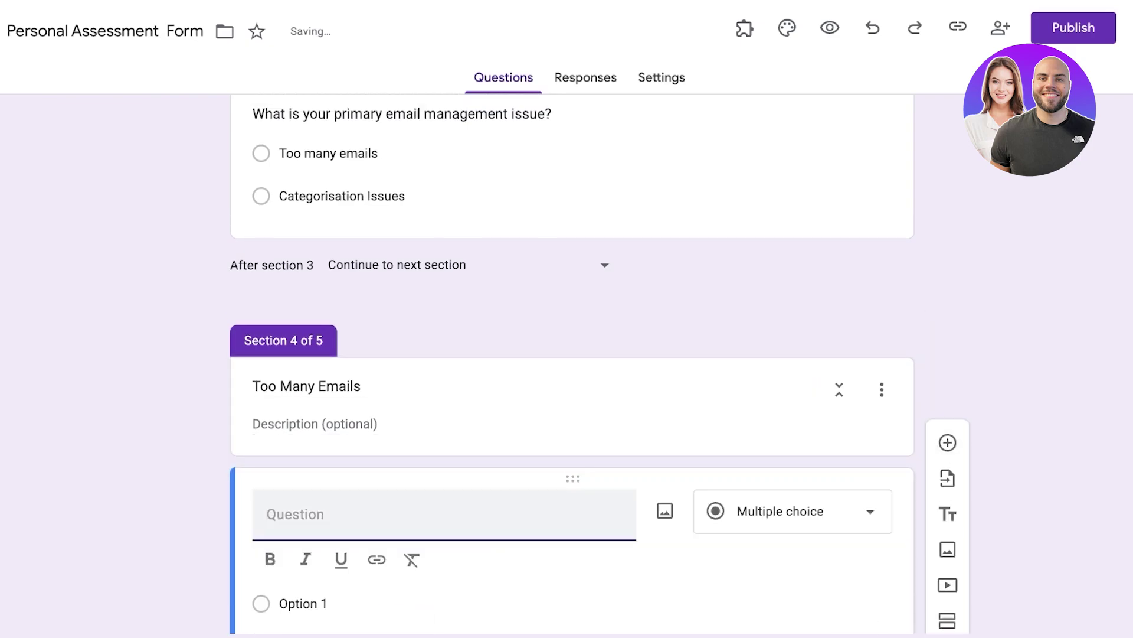
type("Do yo")
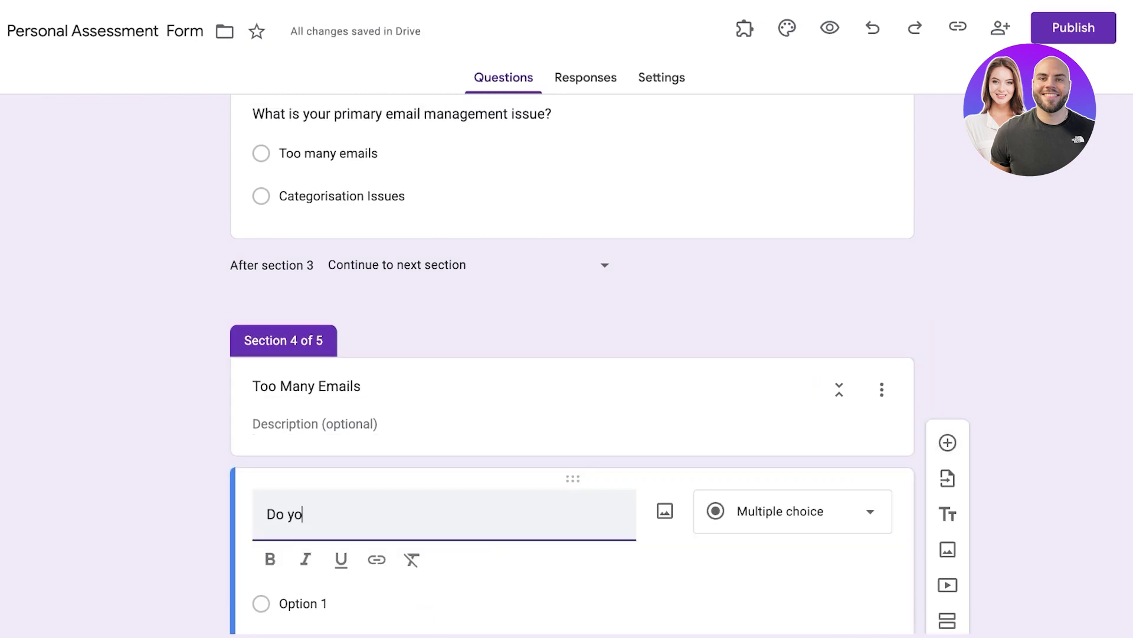
type("u subscribe to your ")
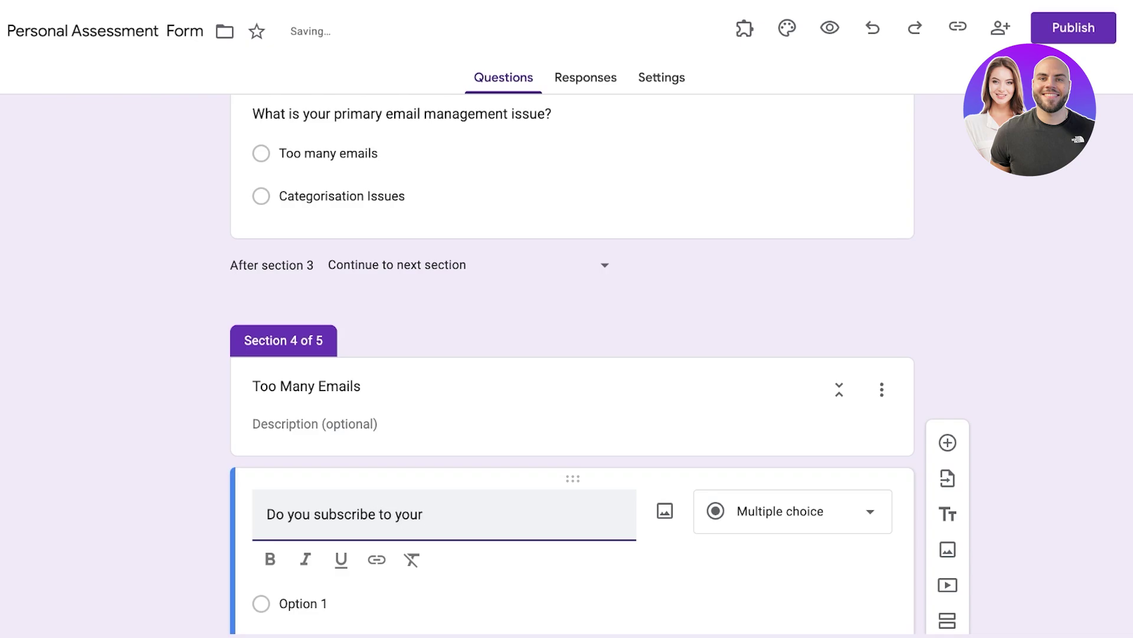
type("normal things u")
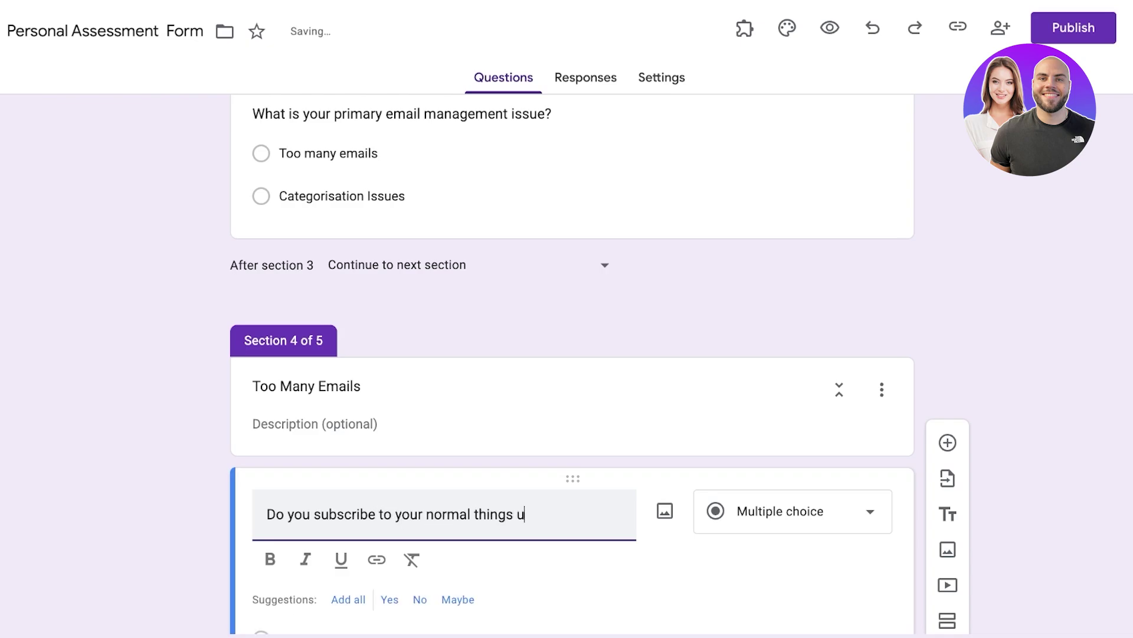
type("sing your work email?")
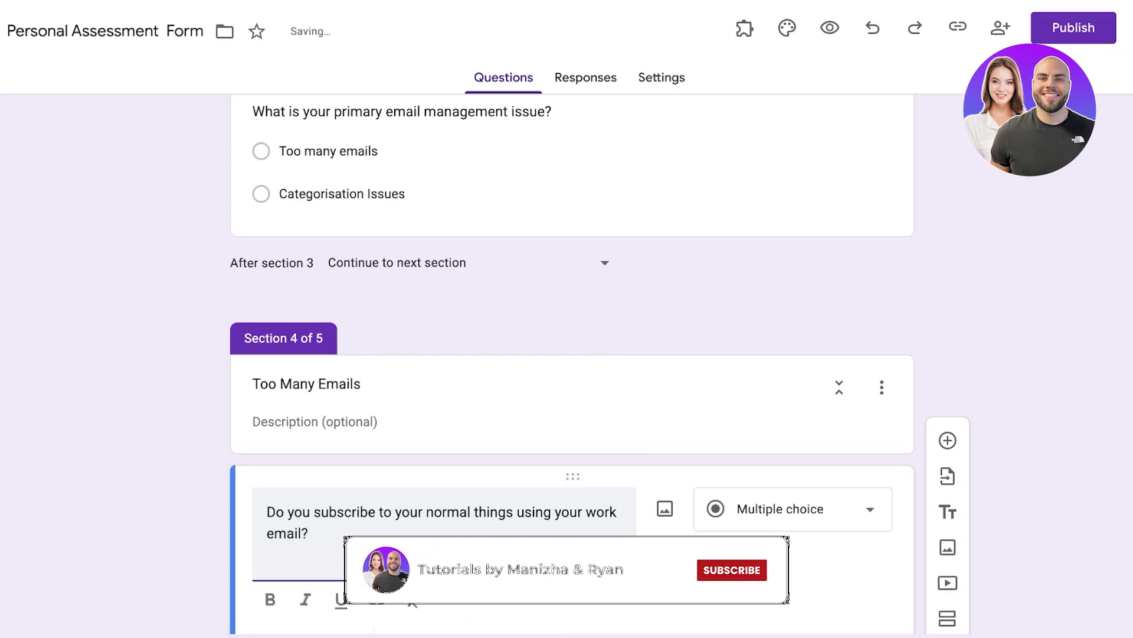
Step: Add a new section after the work email subscription question and title it "Categorization of Emails"
scroll(572, 364, "down", 8)
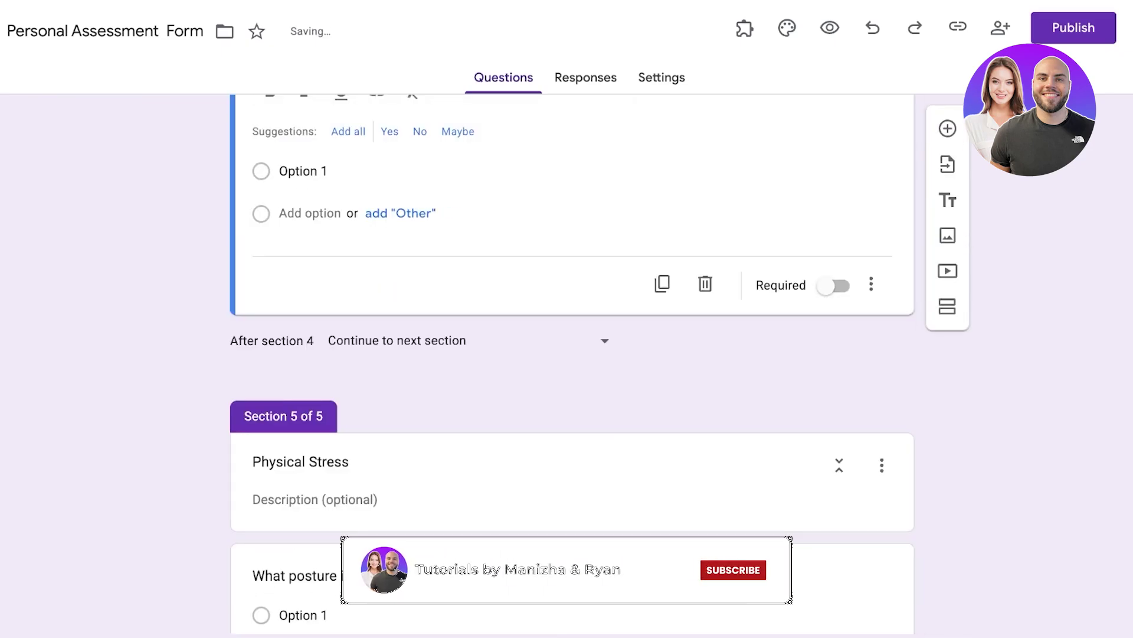
scroll(572, 364, "up", 3)
scroll(572, 365, "up", 1)
scroll(948, 520, "up", 2)
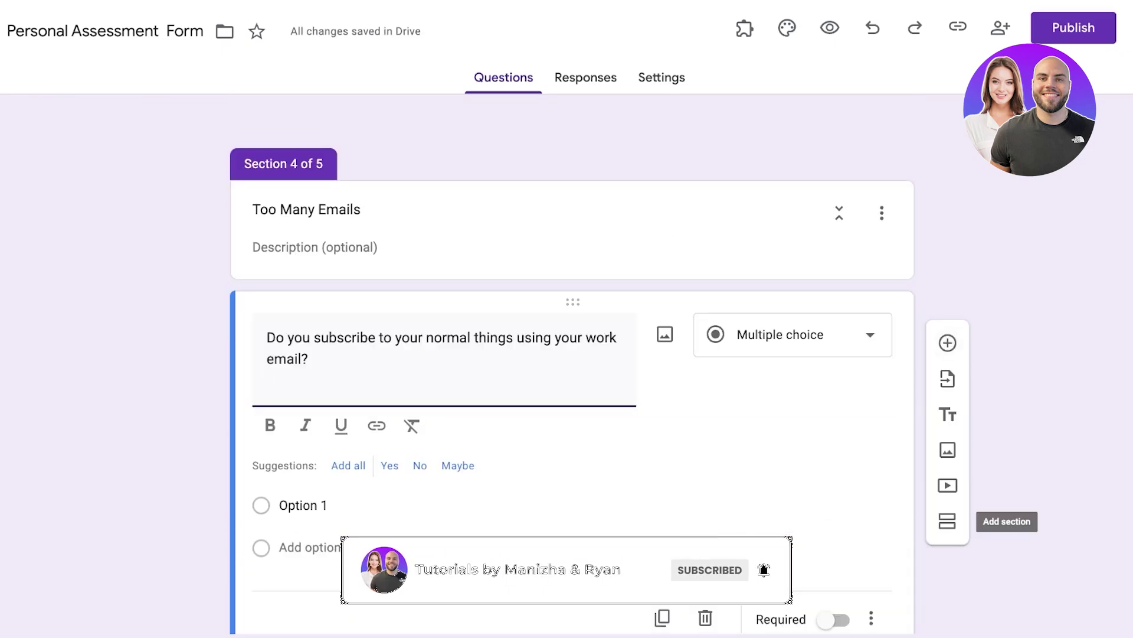
left_click(947, 521)
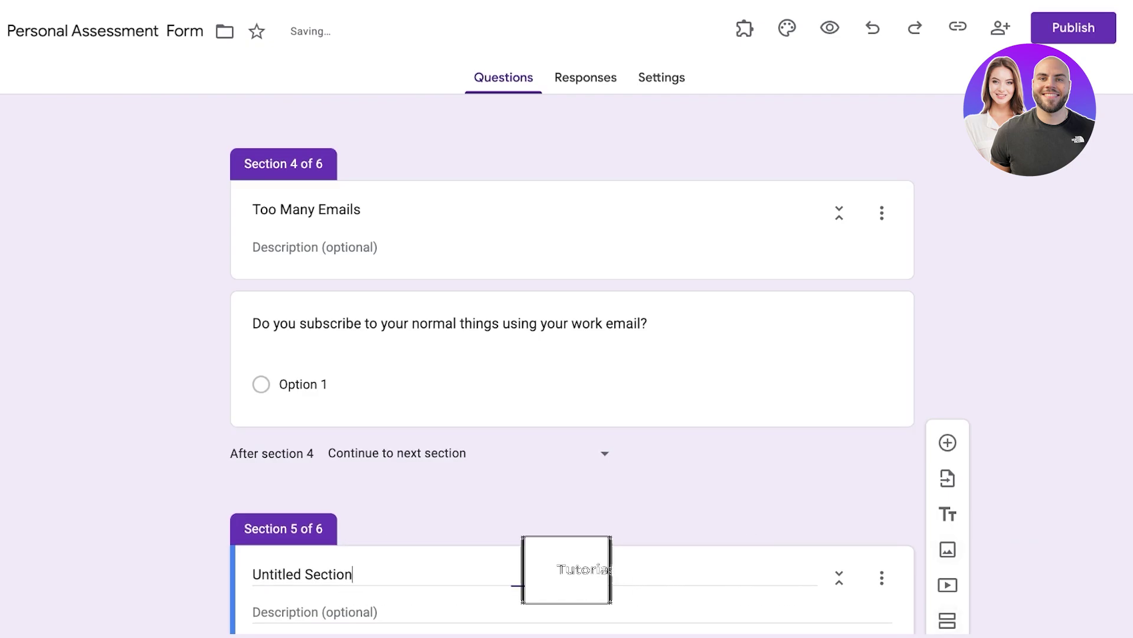
type("Ca")
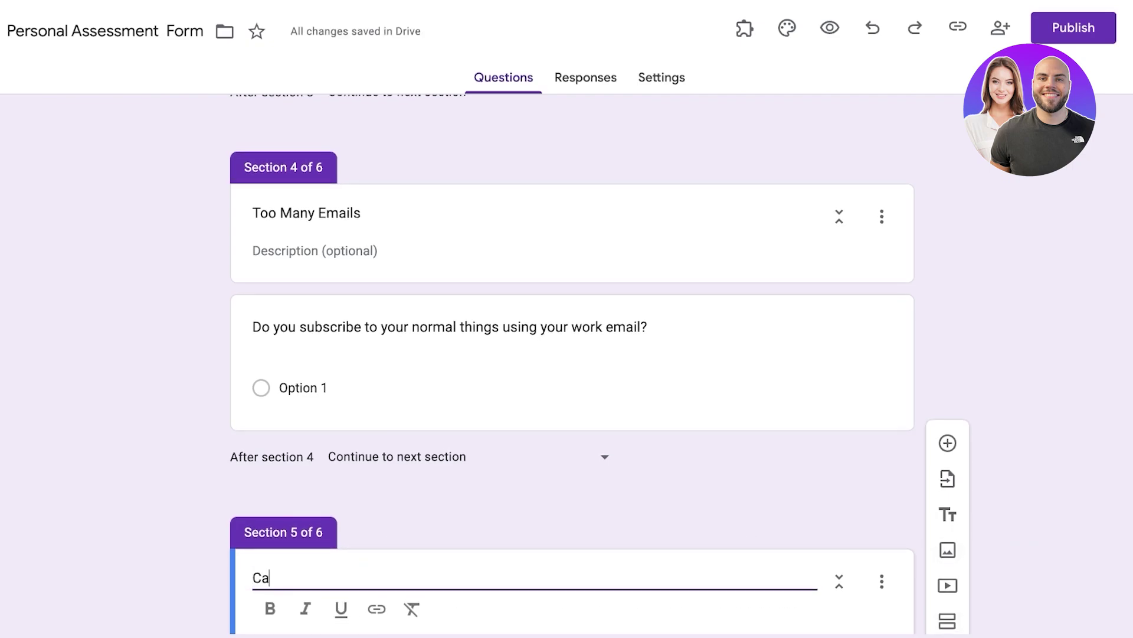
type("tegorizati")
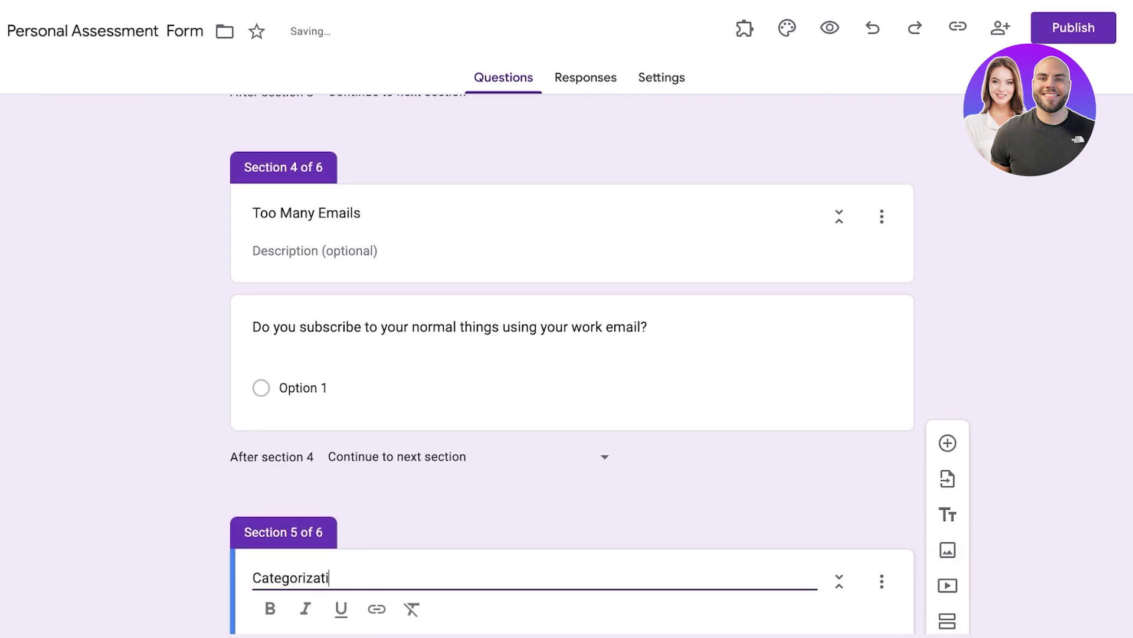
type("on of Emails")
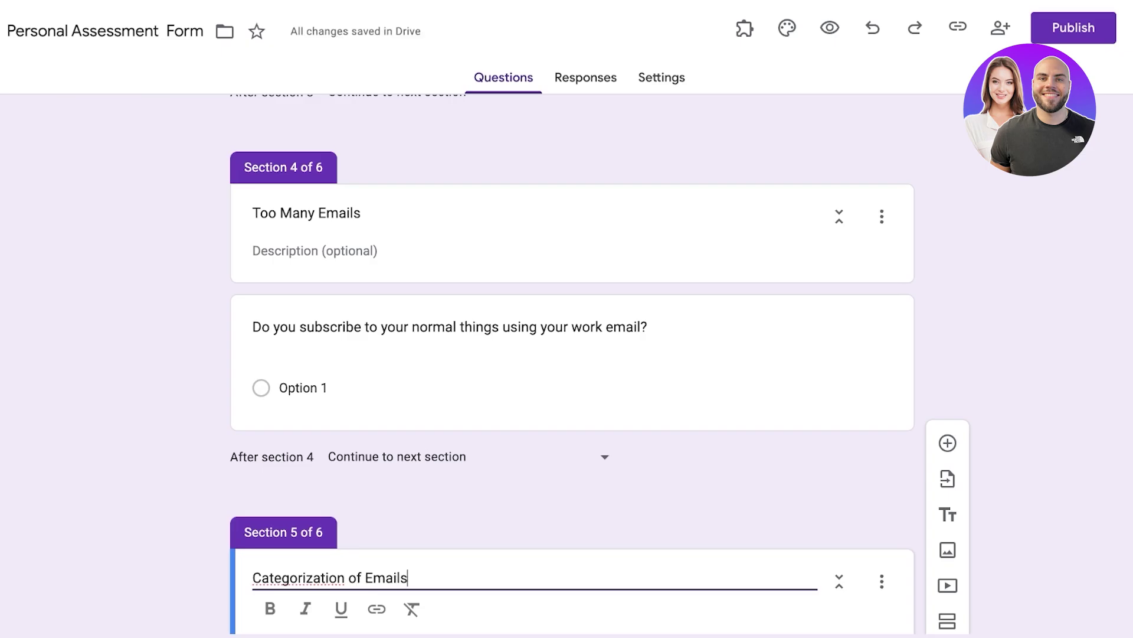
Step: Add the question "Do you use a labelling system" to the Categorization of Emails section with all suggested answers: Yes, No and Maybe
scroll(572, 354, "down", 3)
left_click(948, 346)
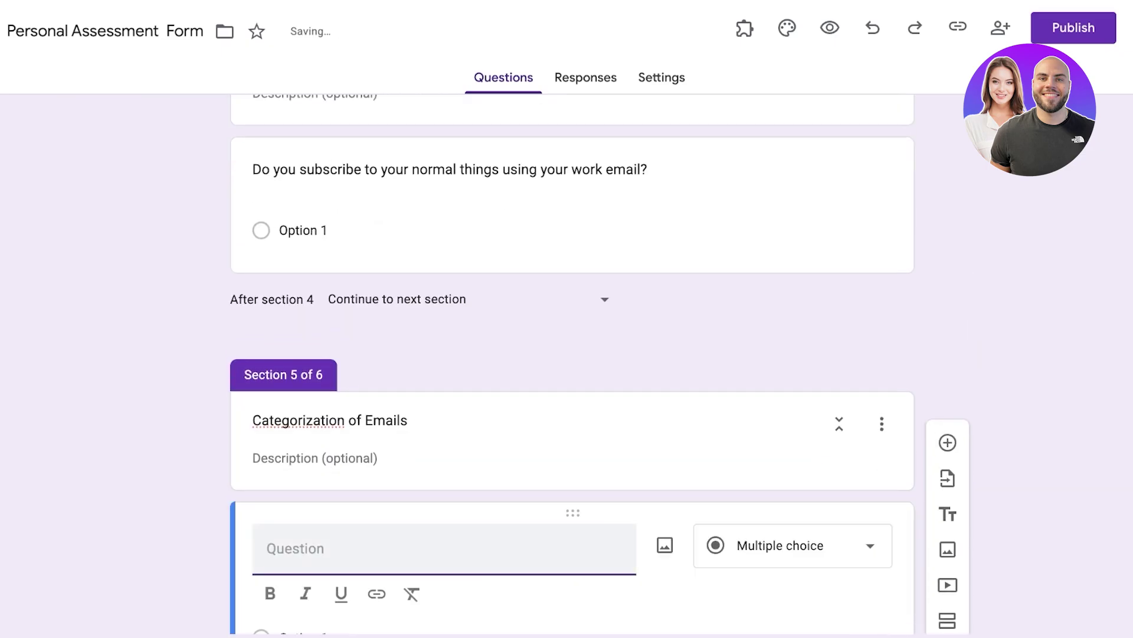
type("Do you use a lab")
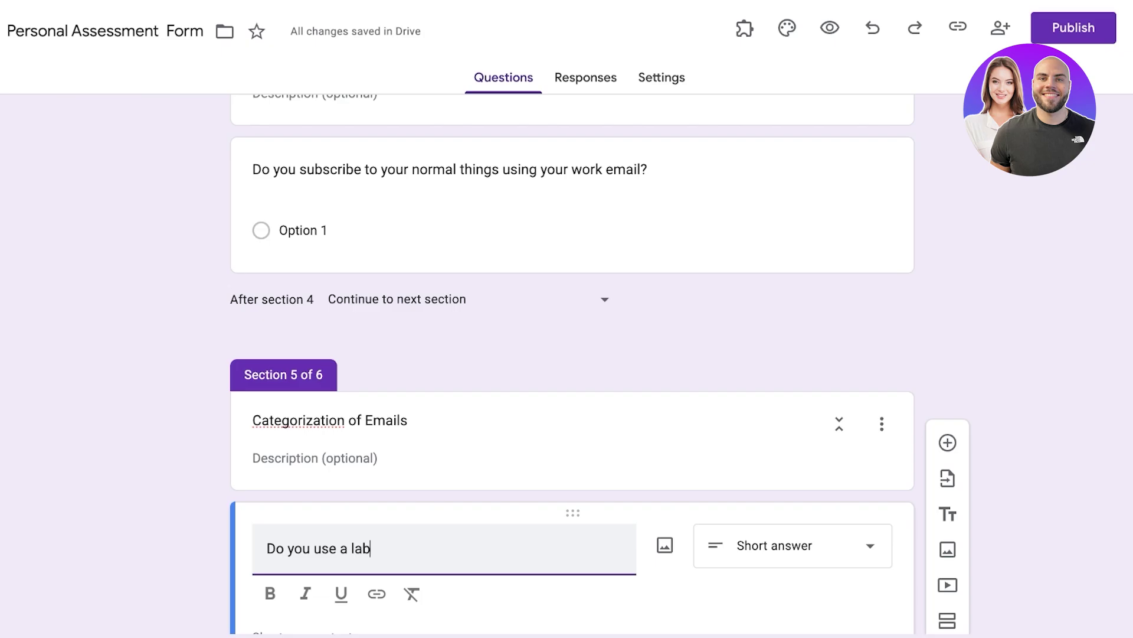
type("elling system")
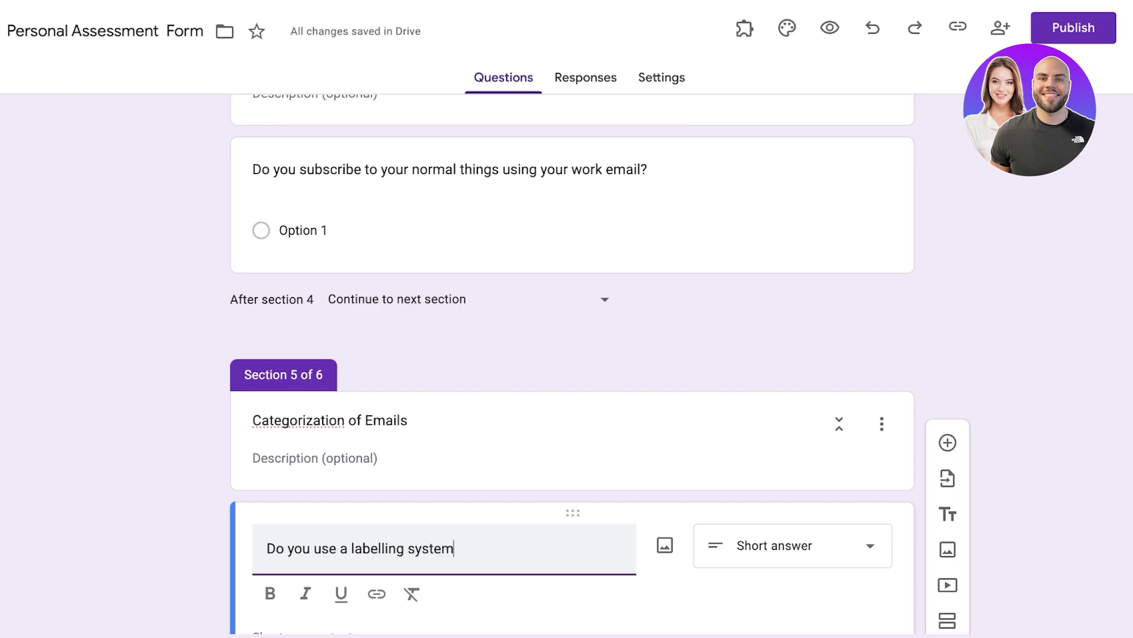
scroll(572, 366, "down", 4)
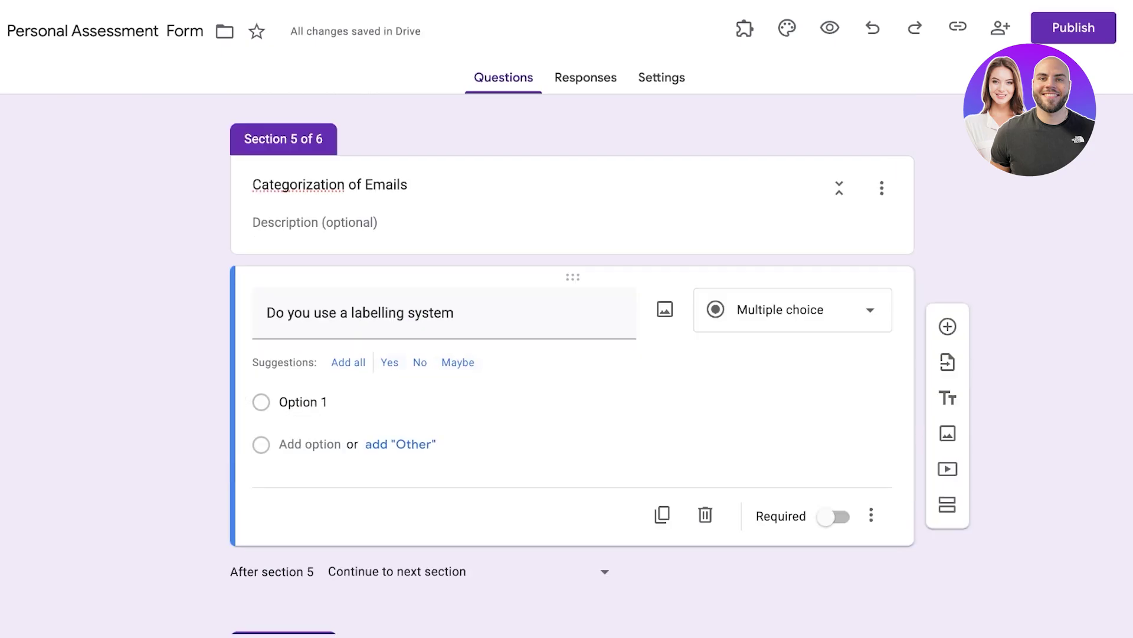
left_click(348, 362)
Step: Examine which destinations are available after section 1 of the form
scroll(572, 366, "up", 12)
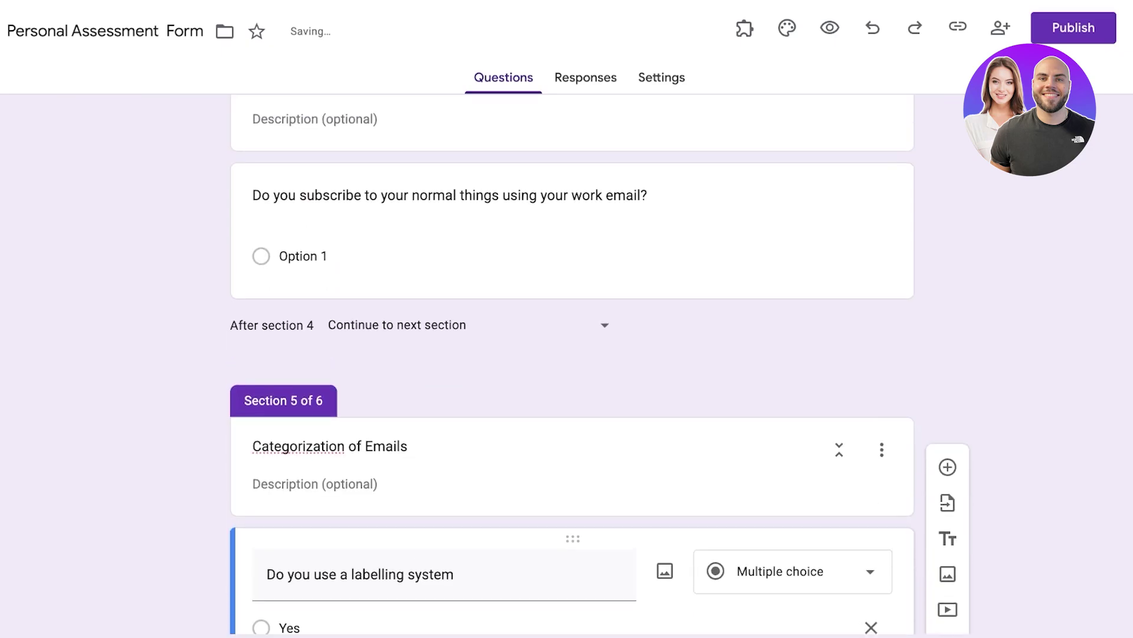
scroll(573, 354, "down", 3)
scroll(572, 355, "up", 15)
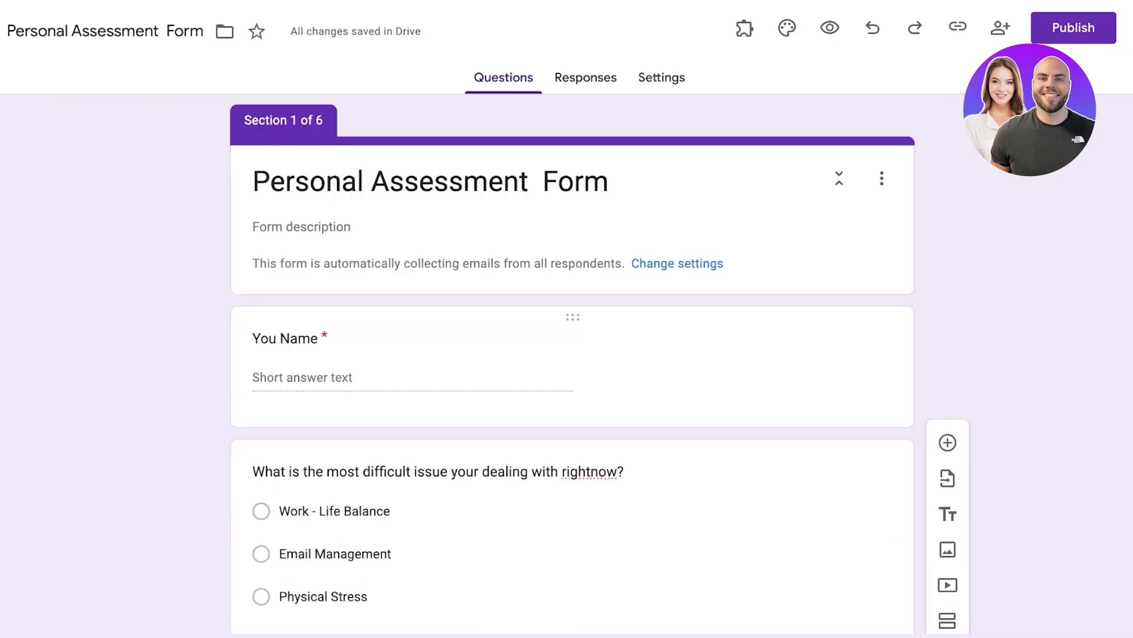
scroll(572, 355, "down", 4)
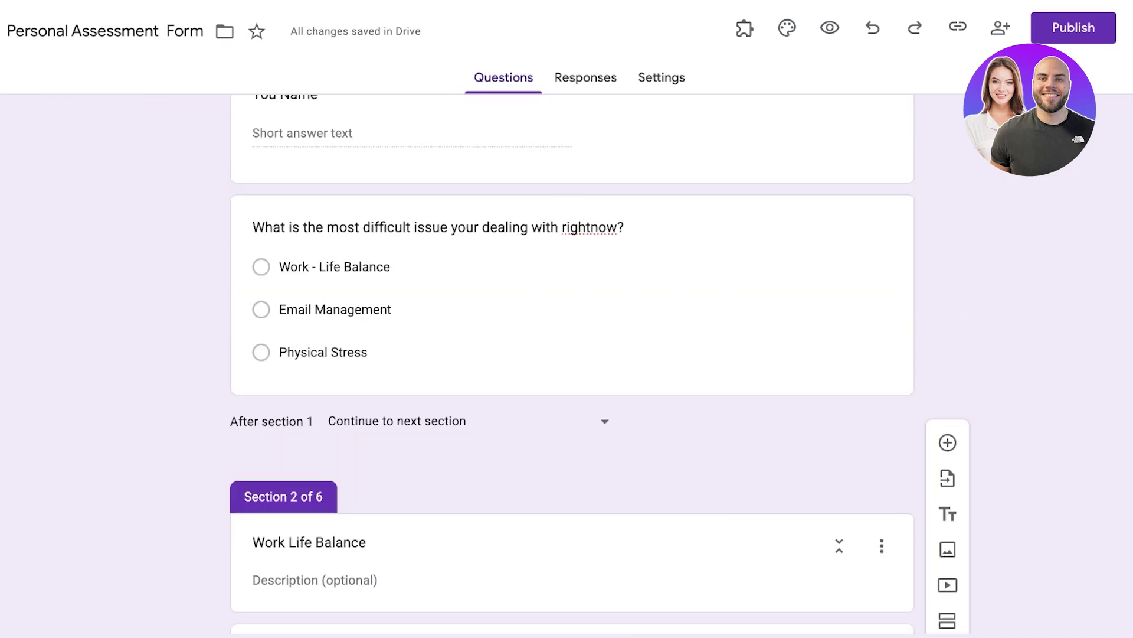
left_click(468, 421)
key("Escape")
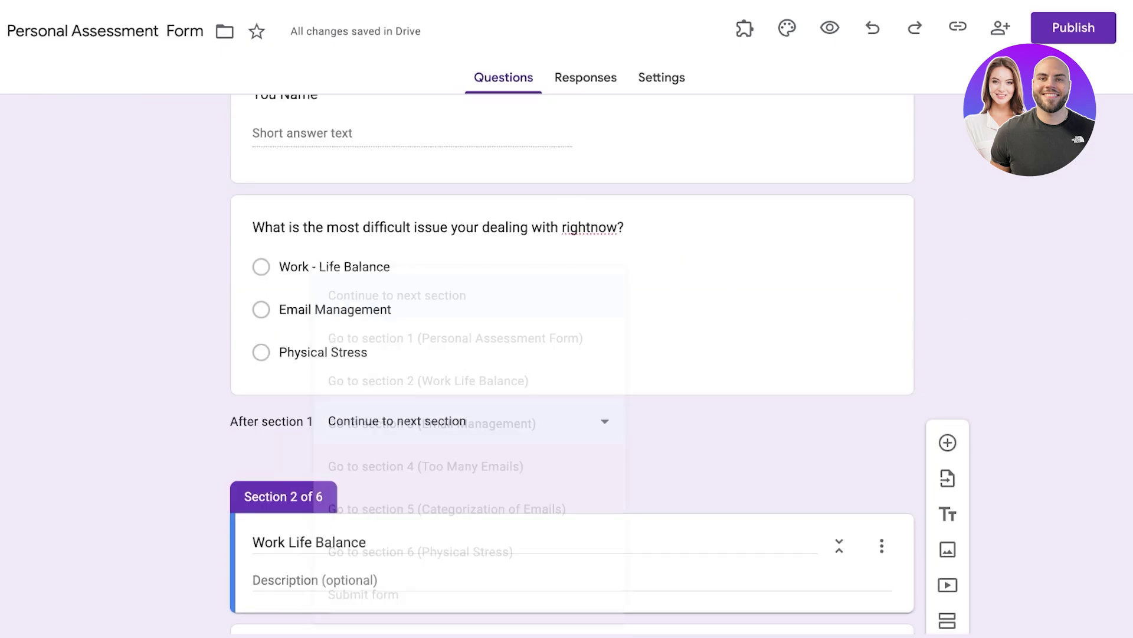
scroll(573, 354, "up", 1)
scroll(572, 355, "down", 2)
left_click(468, 319)
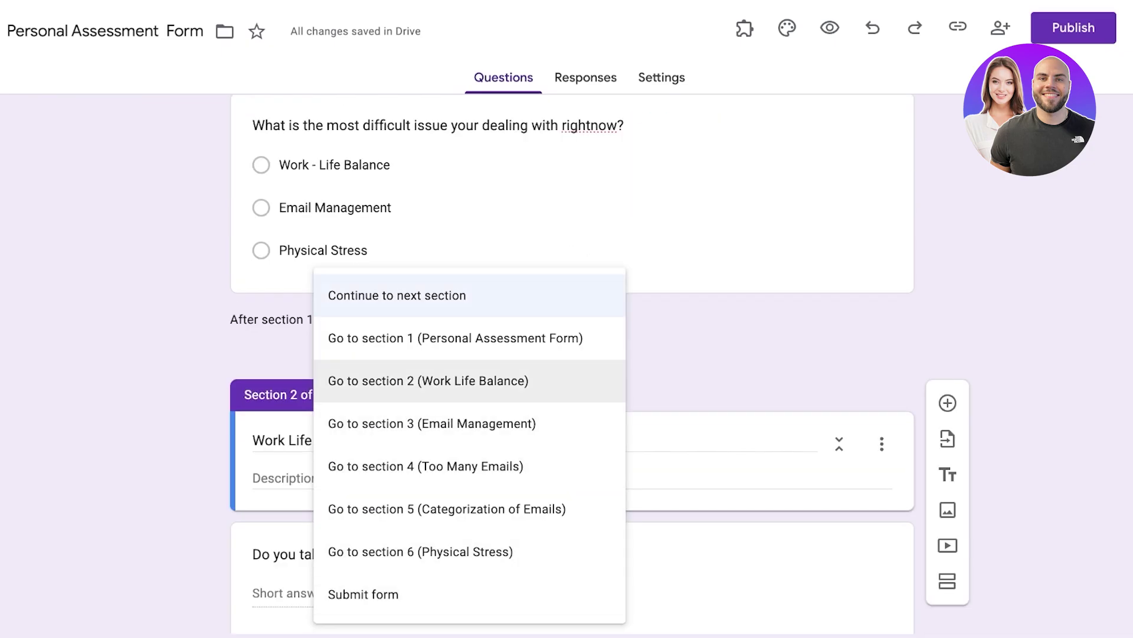
key("Escape")
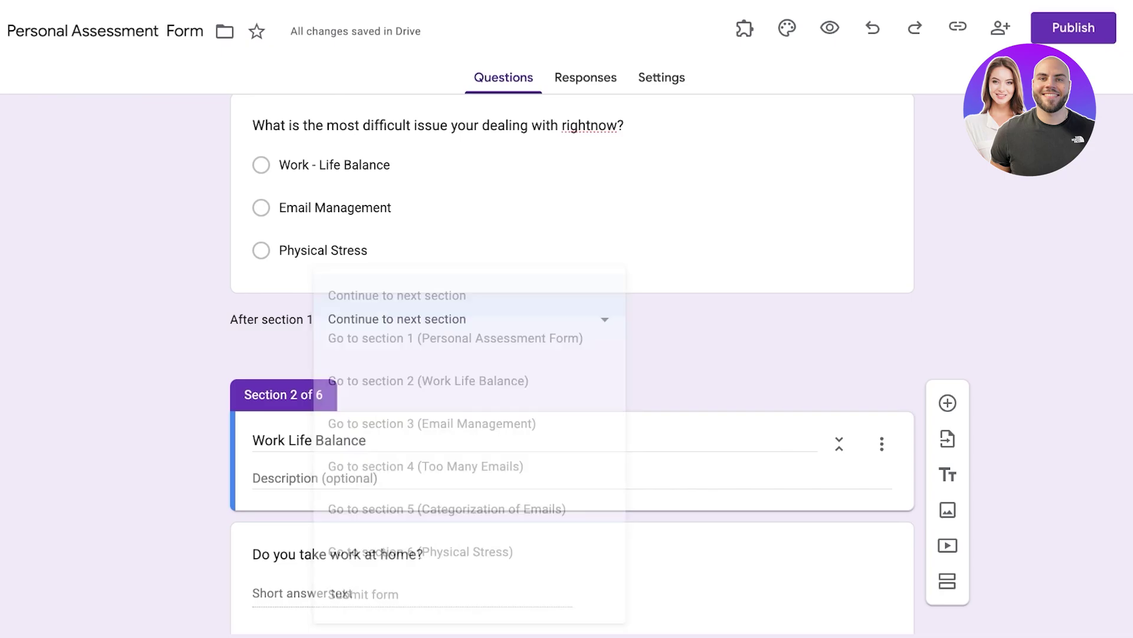
Step: Turn on going to a section based on the answer for the question about the most difficult issue
scroll(573, 354, "up", 3)
left_click(358, 352)
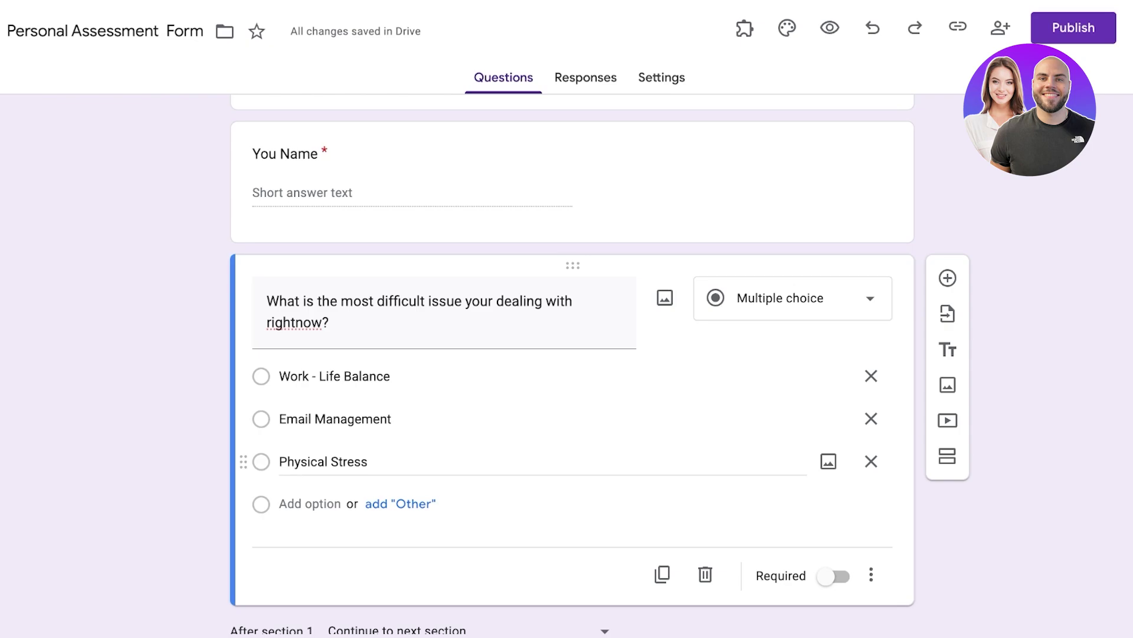
scroll(827, 413, "down", 1)
scroll(827, 413, "down", 1)
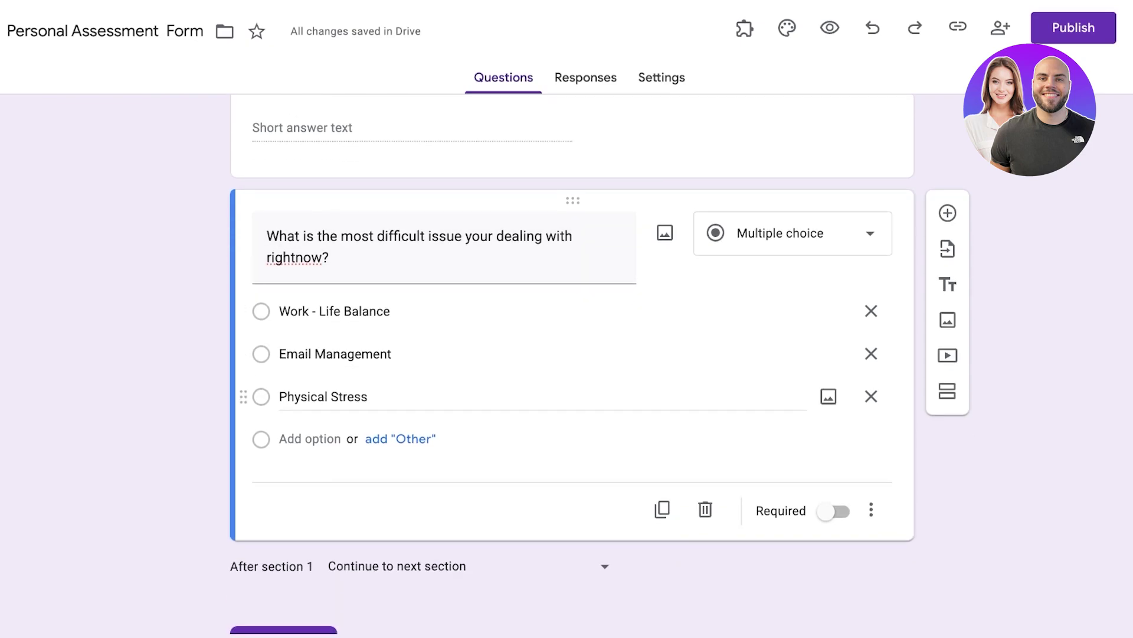
left_click(871, 510)
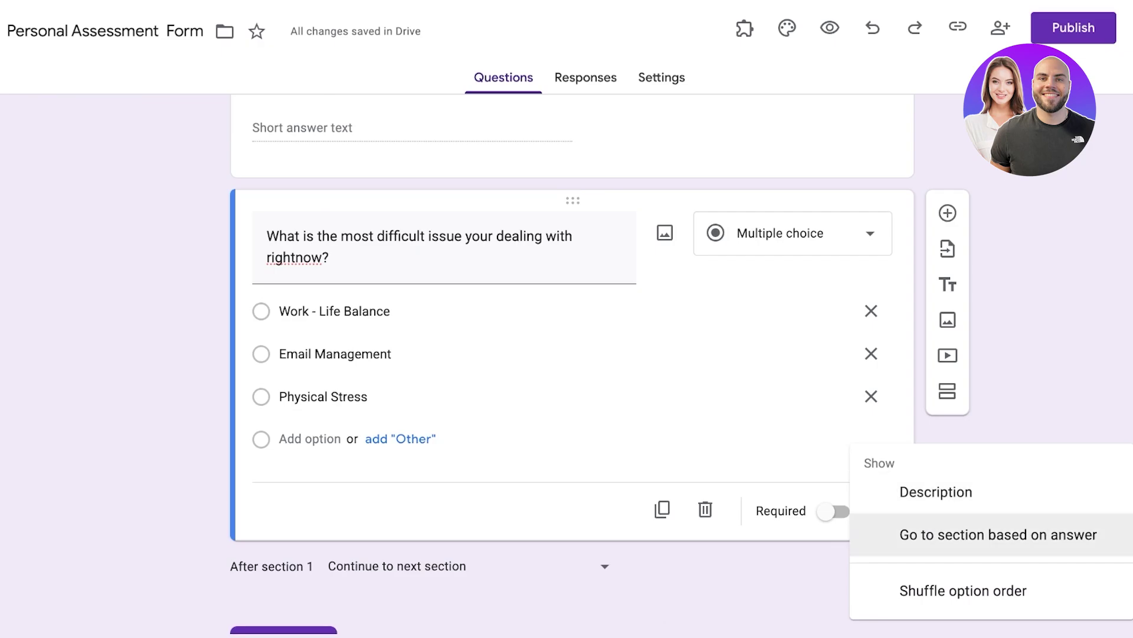
left_click(998, 534)
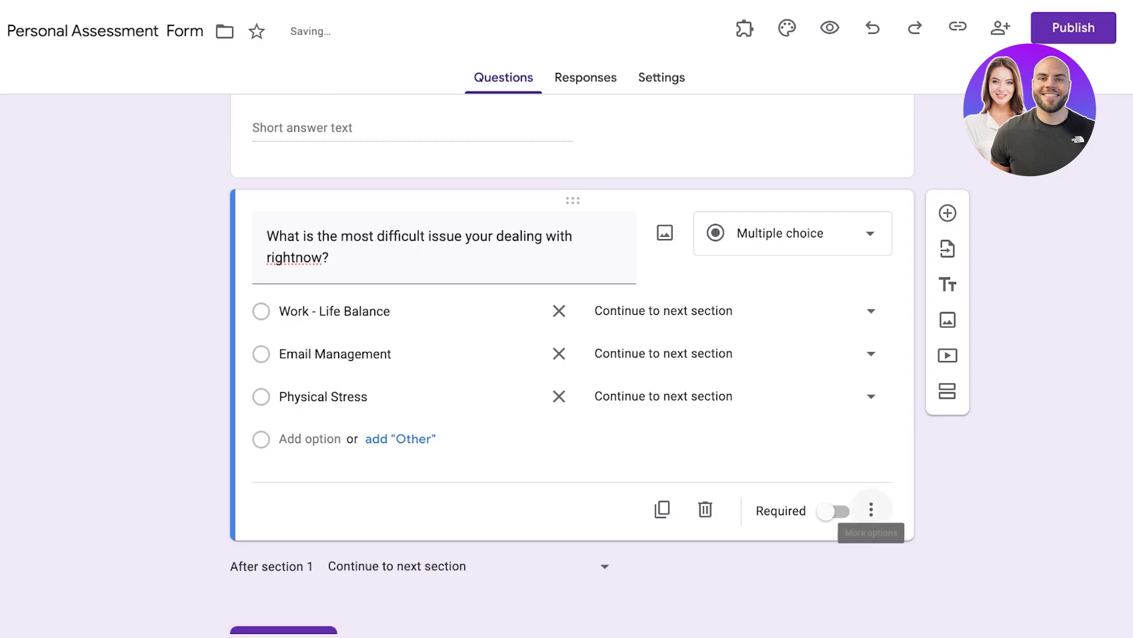
Step: Route the Work - Life Balance answer to section 2 (Work Life Balance) and the Email Management answer to section 3 (Email Management)
scroll(662, 509, "down", 1)
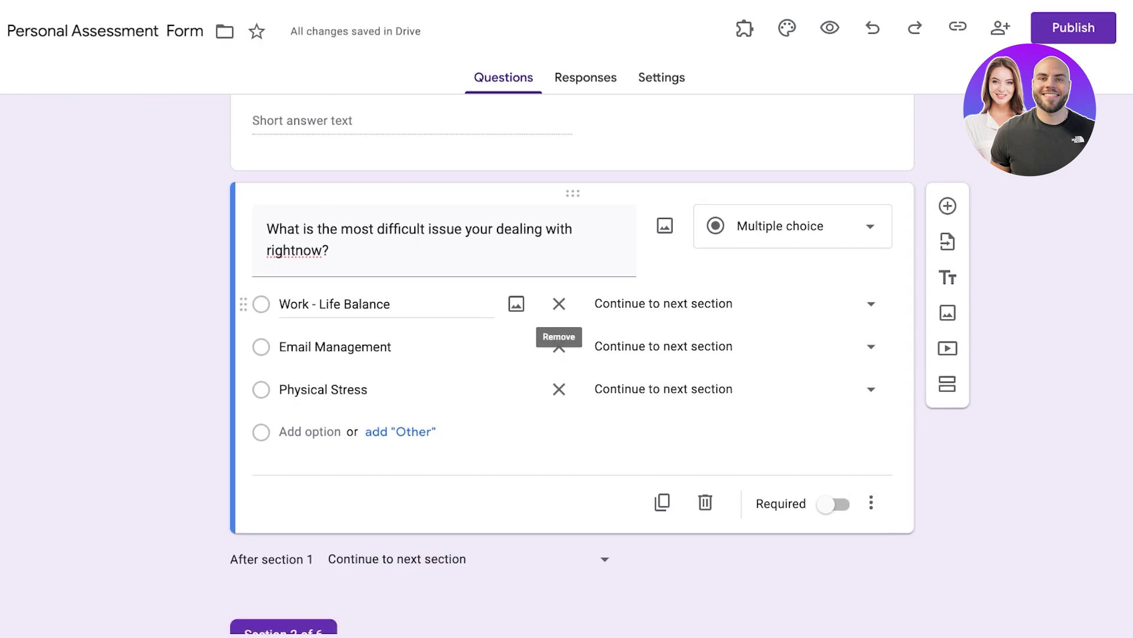
left_click(663, 304)
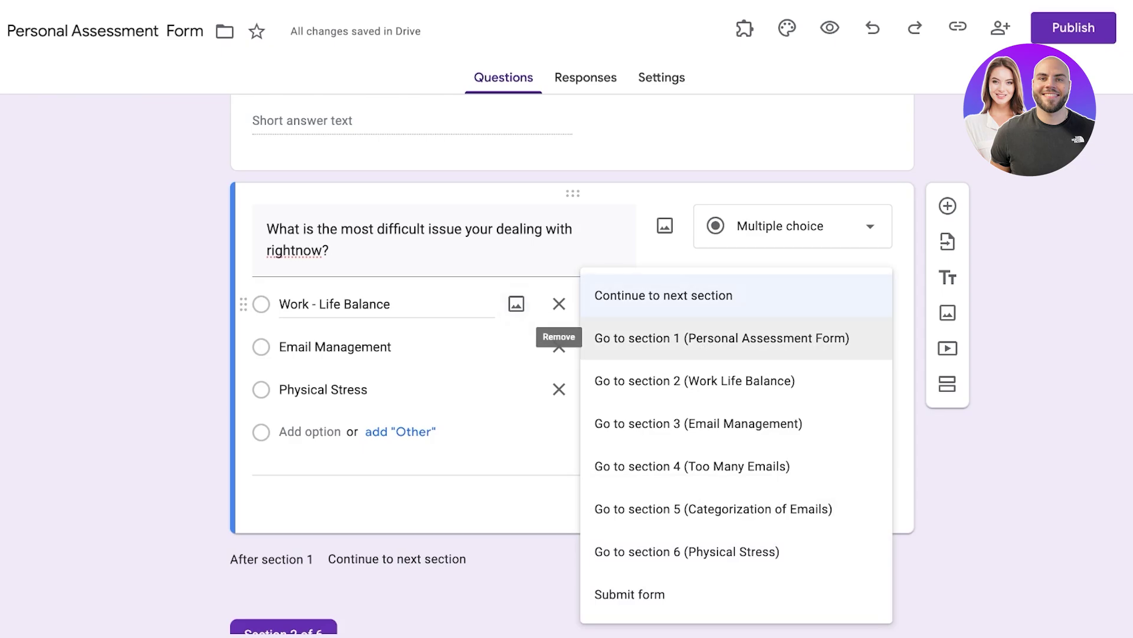
left_click(695, 380)
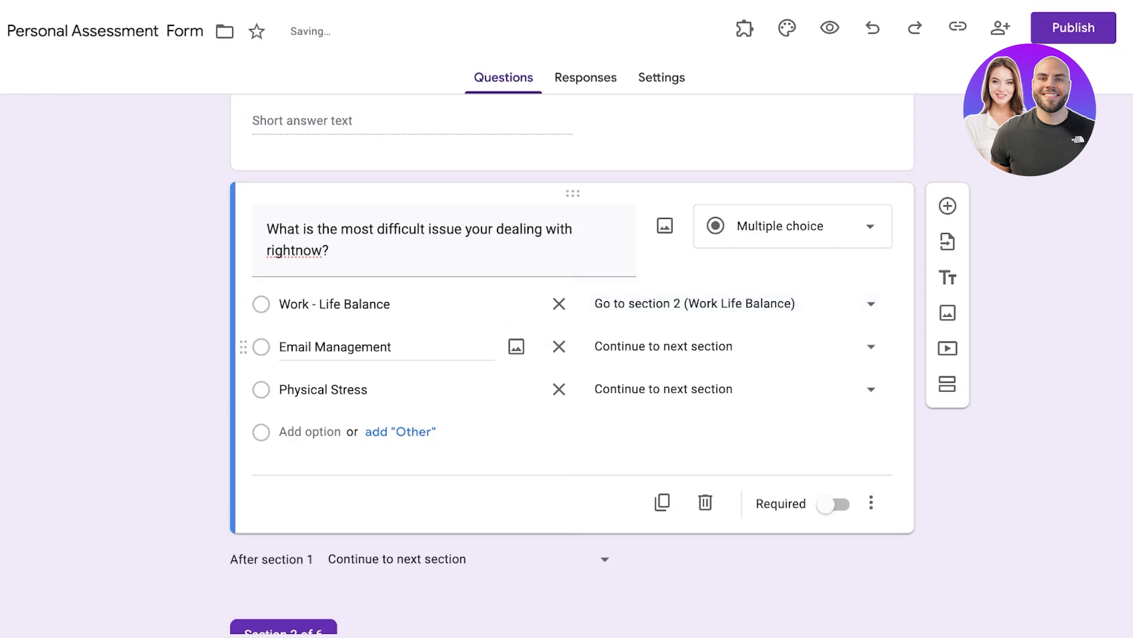
left_click(732, 346)
left_click(695, 421)
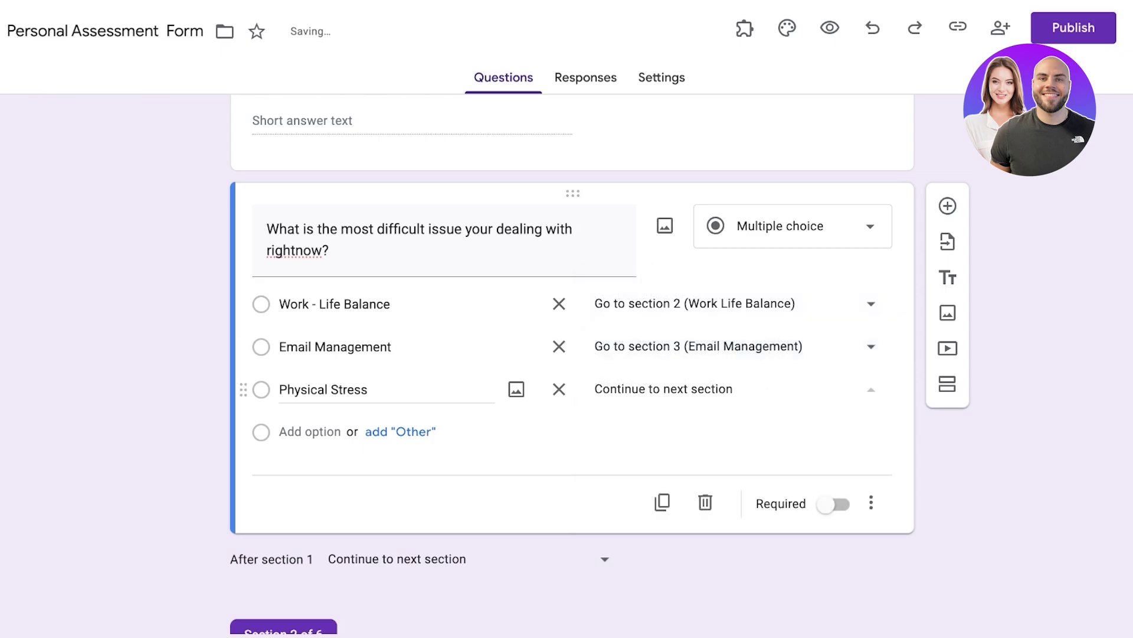
Step: Route the Physical Stress answer to section 6 (Physical Stress)
left_click(732, 389)
left_click(695, 466)
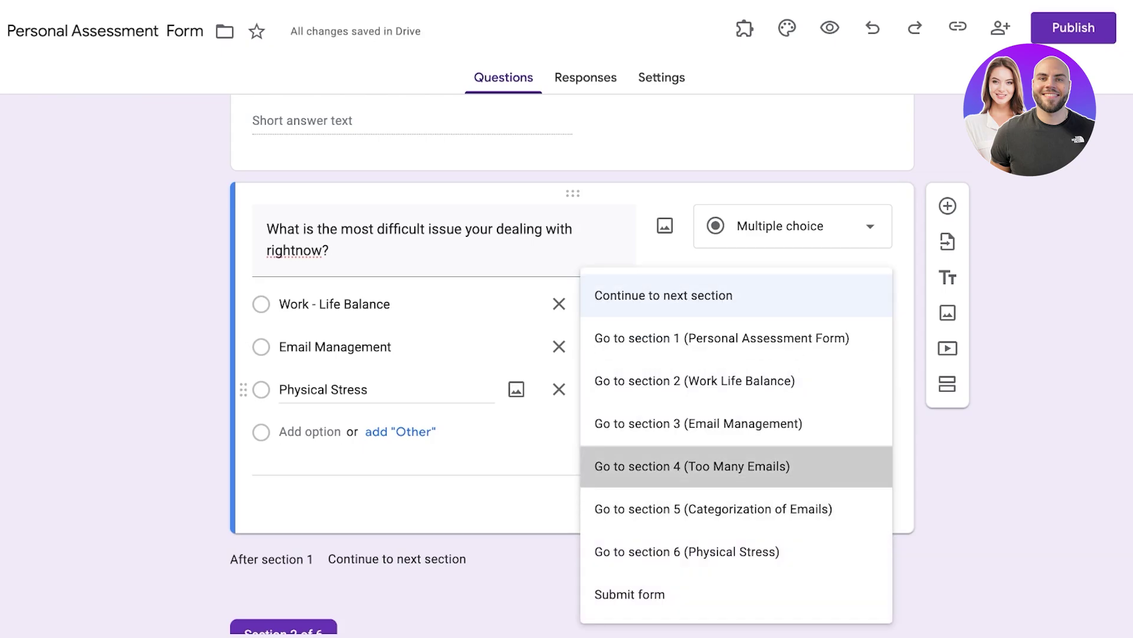
left_click(686, 552)
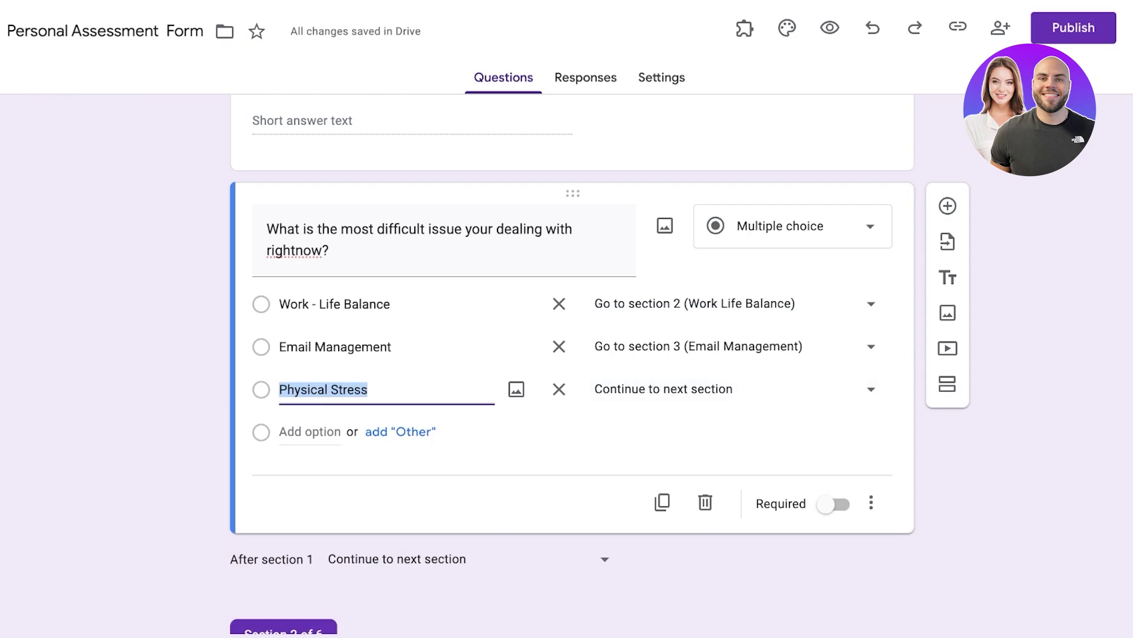
left_click(732, 389)
left_click(685, 549)
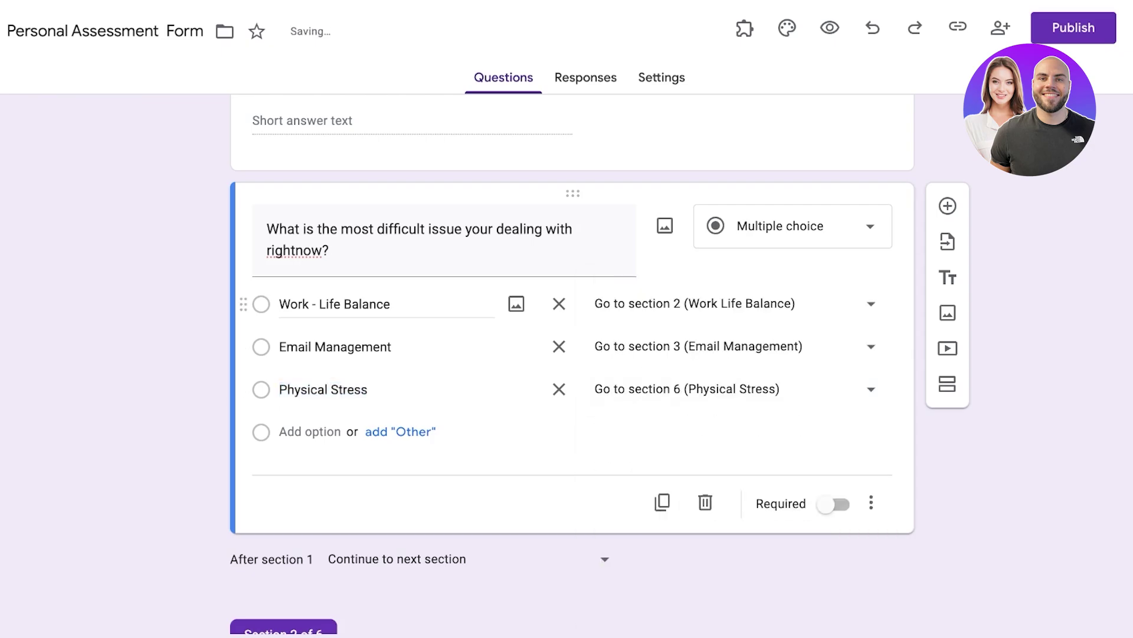
Step: Set section 2 (Work Life Balance) to lead to Submit form instead of continuing to the next section
scroll(384, 346, "down", 7)
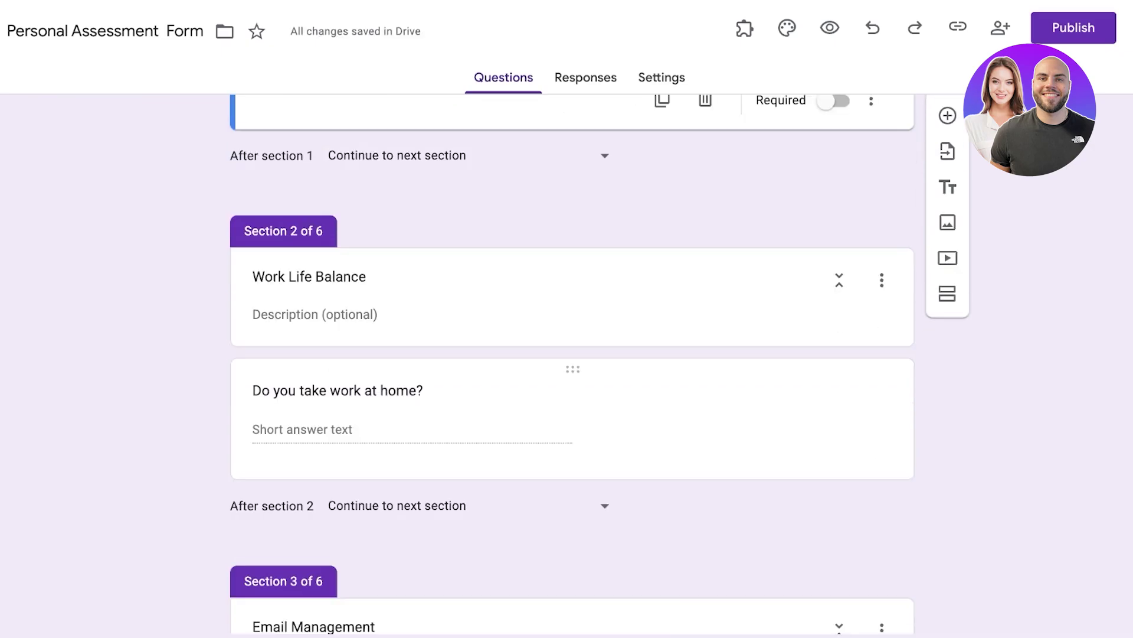
scroll(573, 354, "down", 3)
scroll(573, 354, "up", 4)
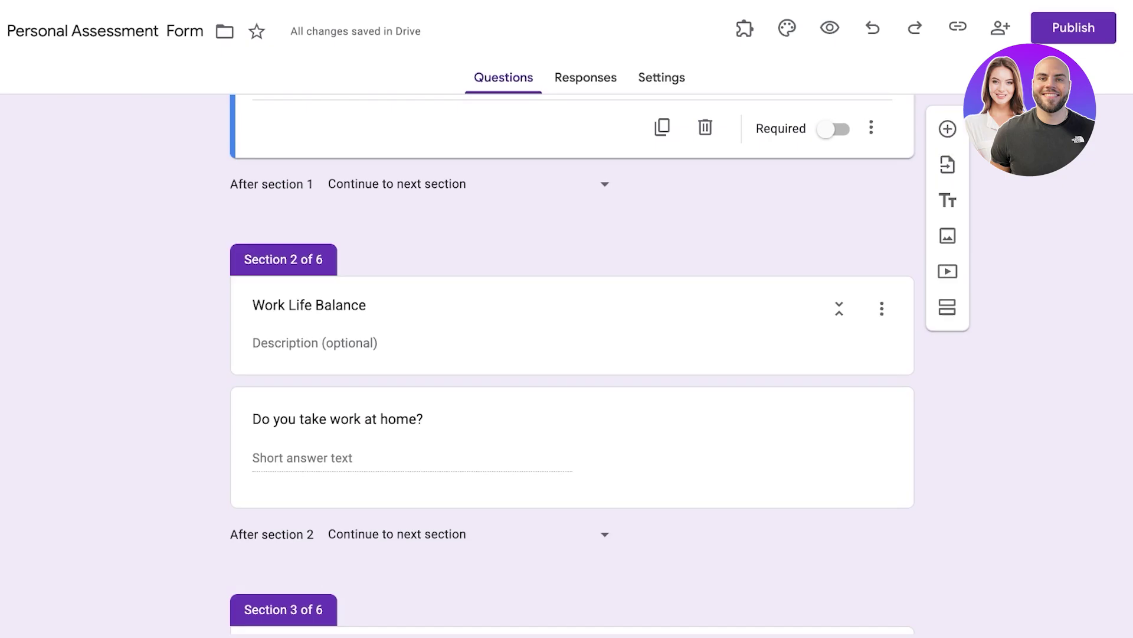
left_click(469, 534)
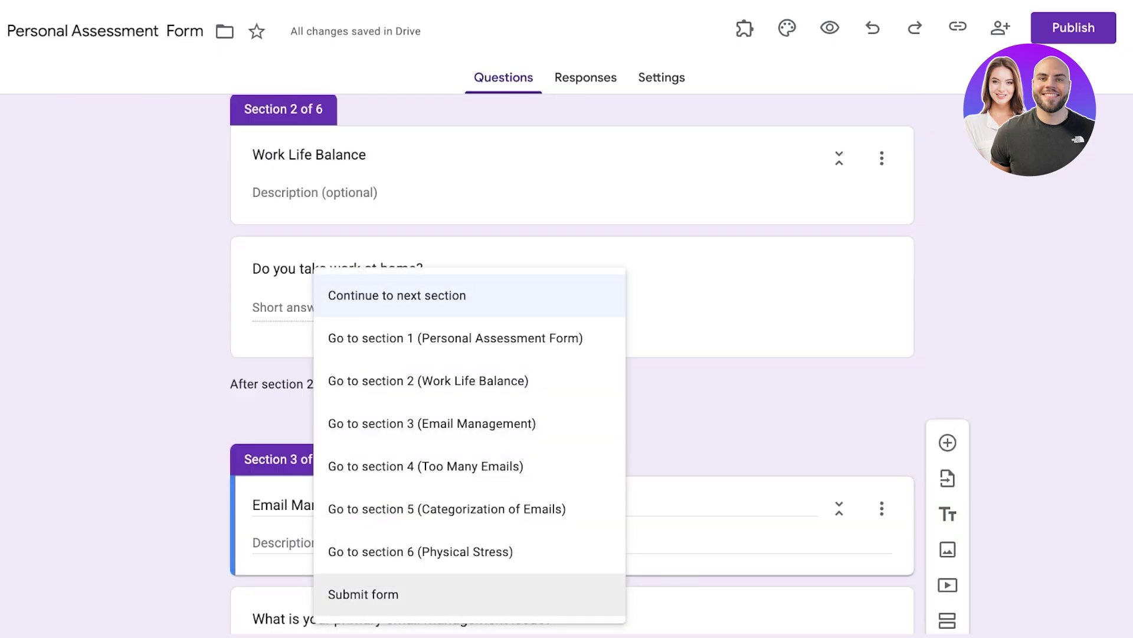
left_click(267, 282)
scroll(573, 354, "up", 8)
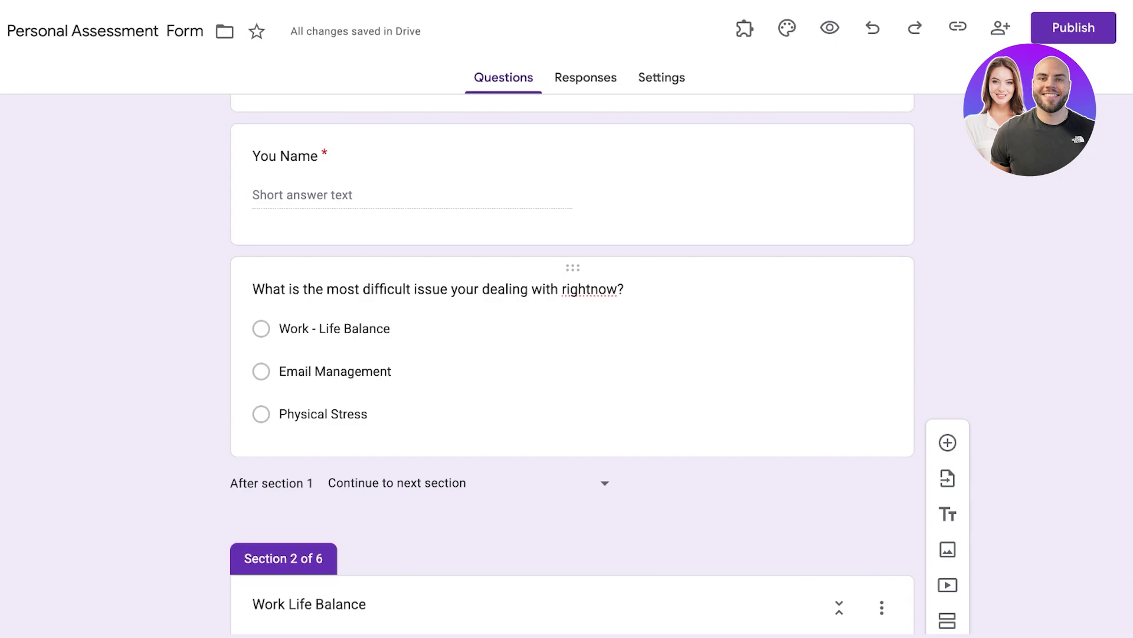
scroll(572, 354, "down", 8)
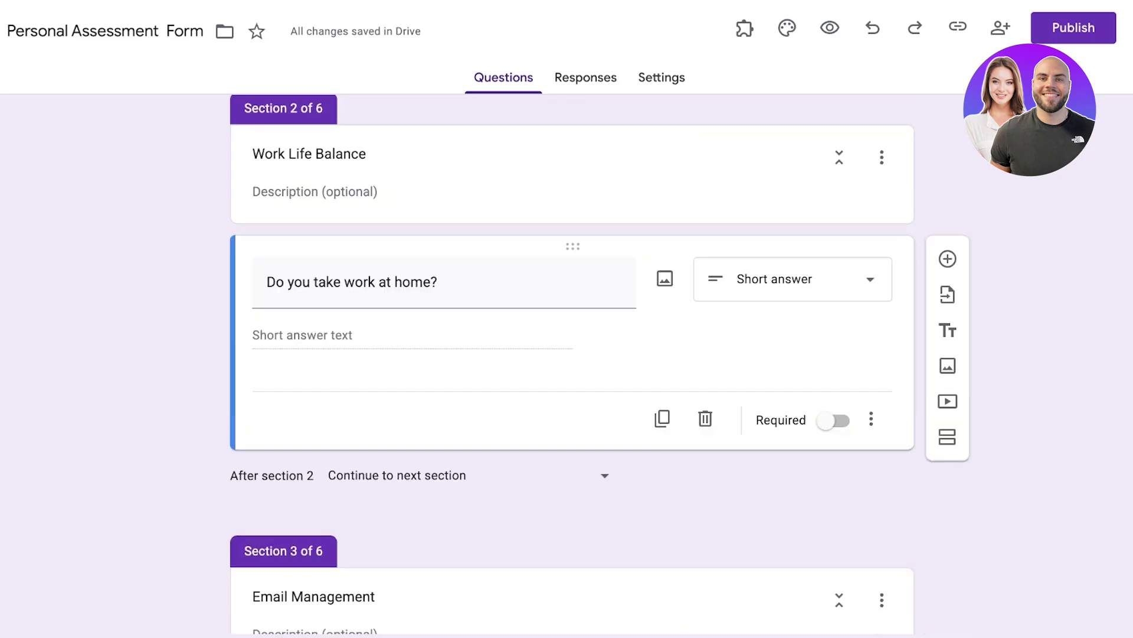
left_click(413, 475)
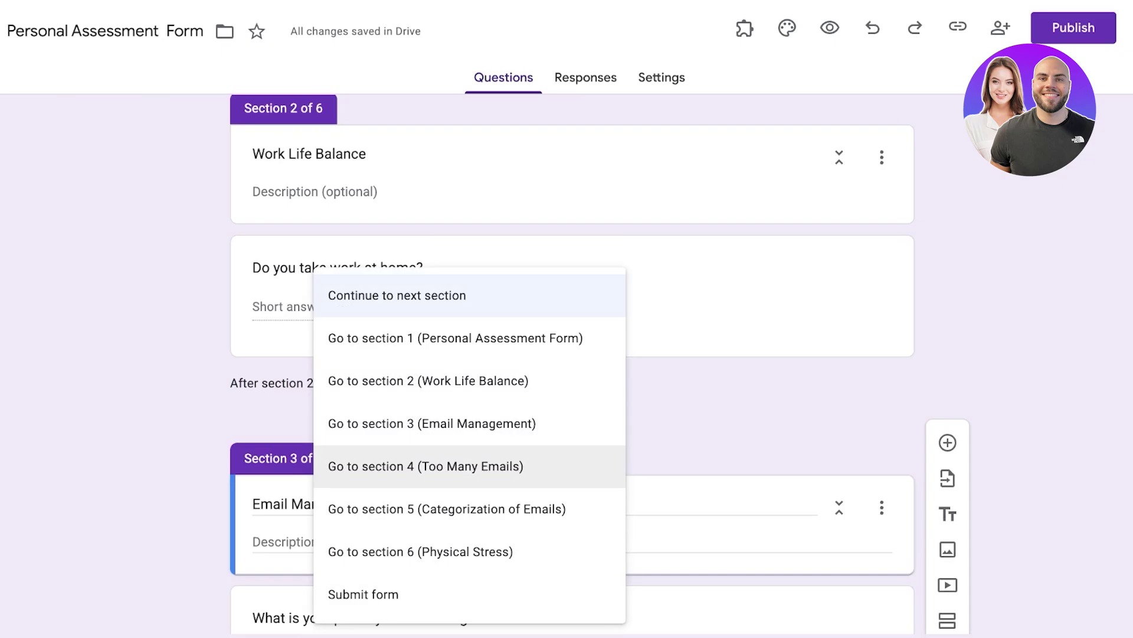
left_click(379, 592)
scroll(573, 354, "down", 7)
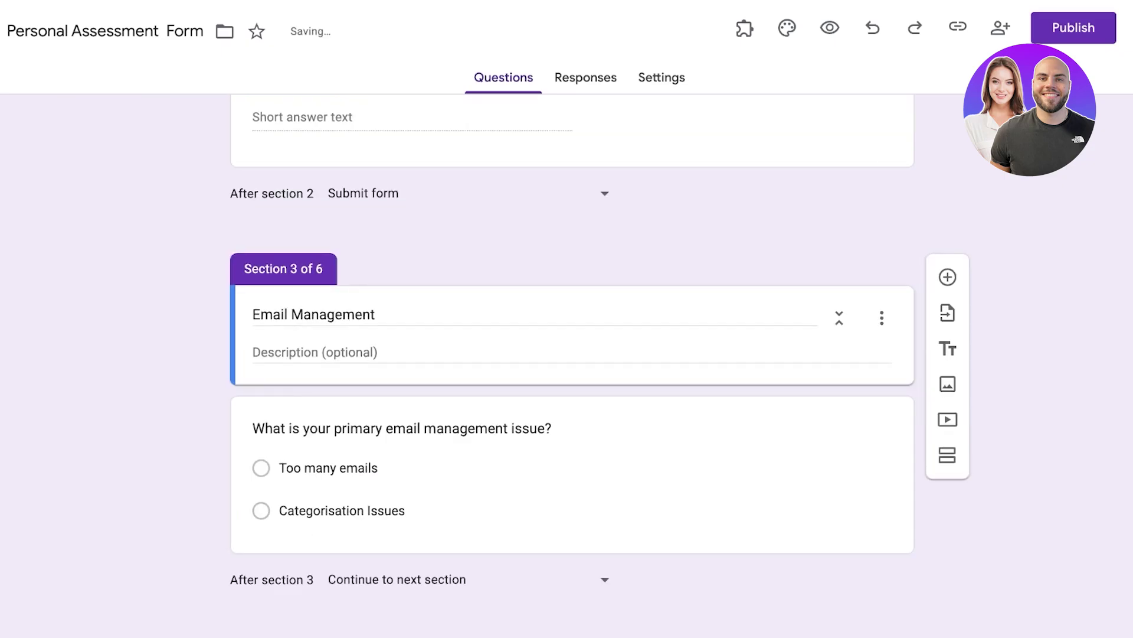
left_click(413, 379)
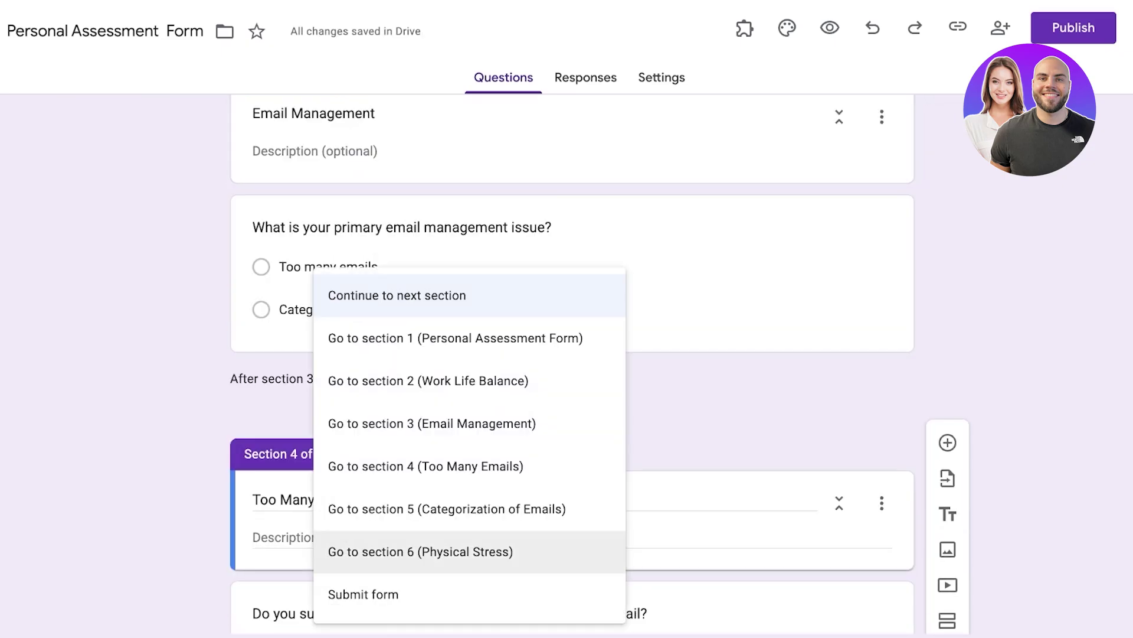
key("Escape")
Step: Set the destination after section 4 (Too Many Emails) to Submit form
scroll(572, 355, "down", 8)
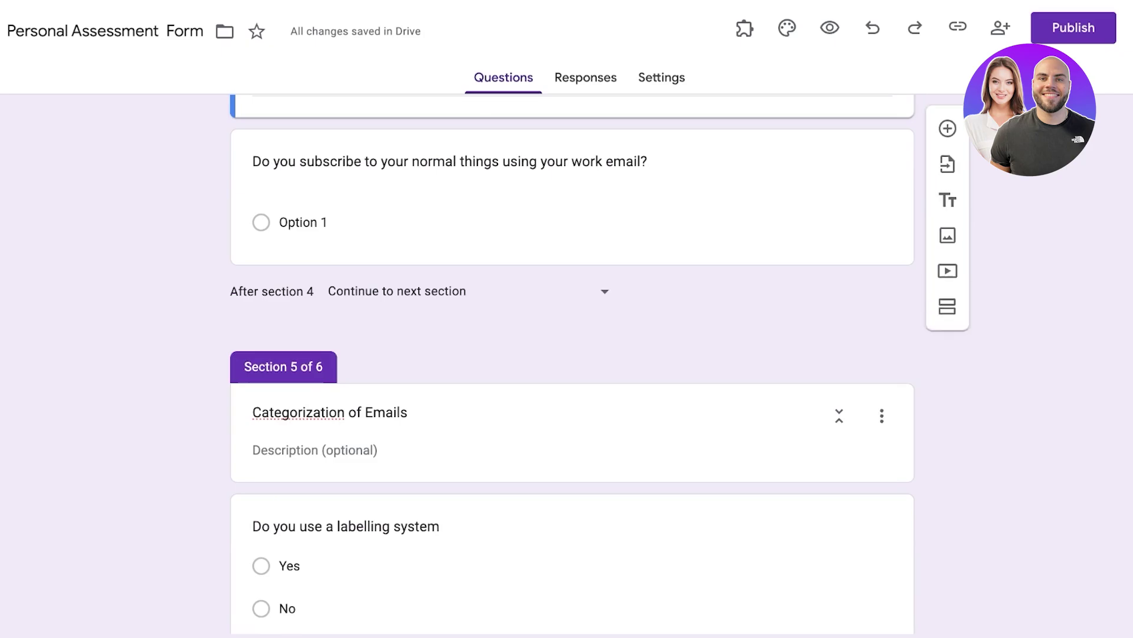
left_click(414, 292)
left_click(380, 592)
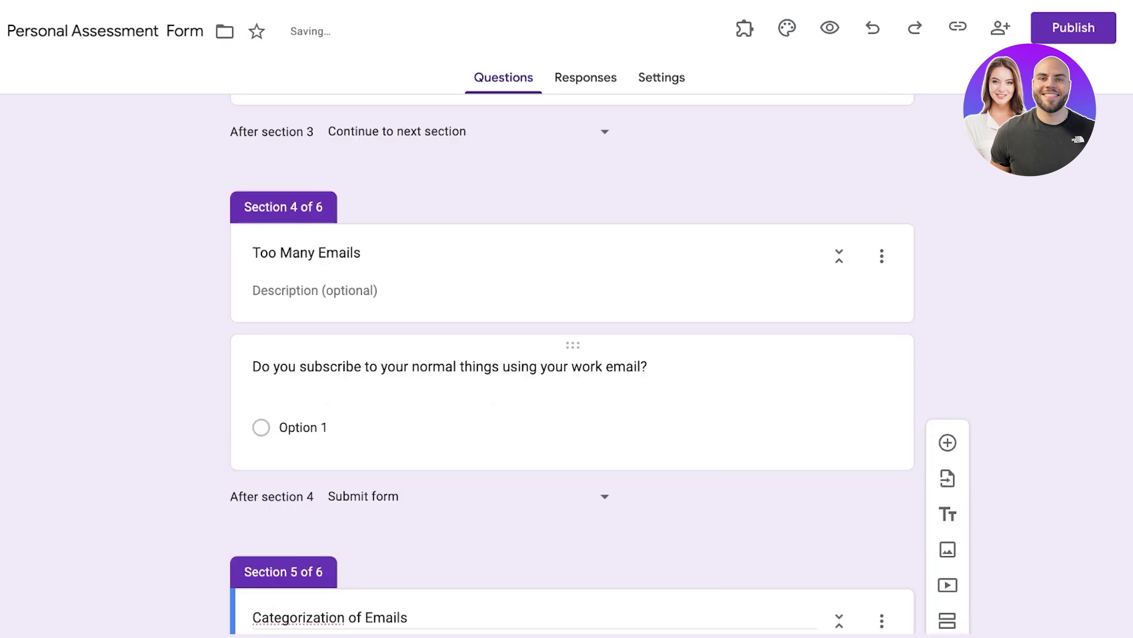
Step: Set the destination after section 5 (Categorization of Emails) to Submit form
scroll(573, 354, "up", 5)
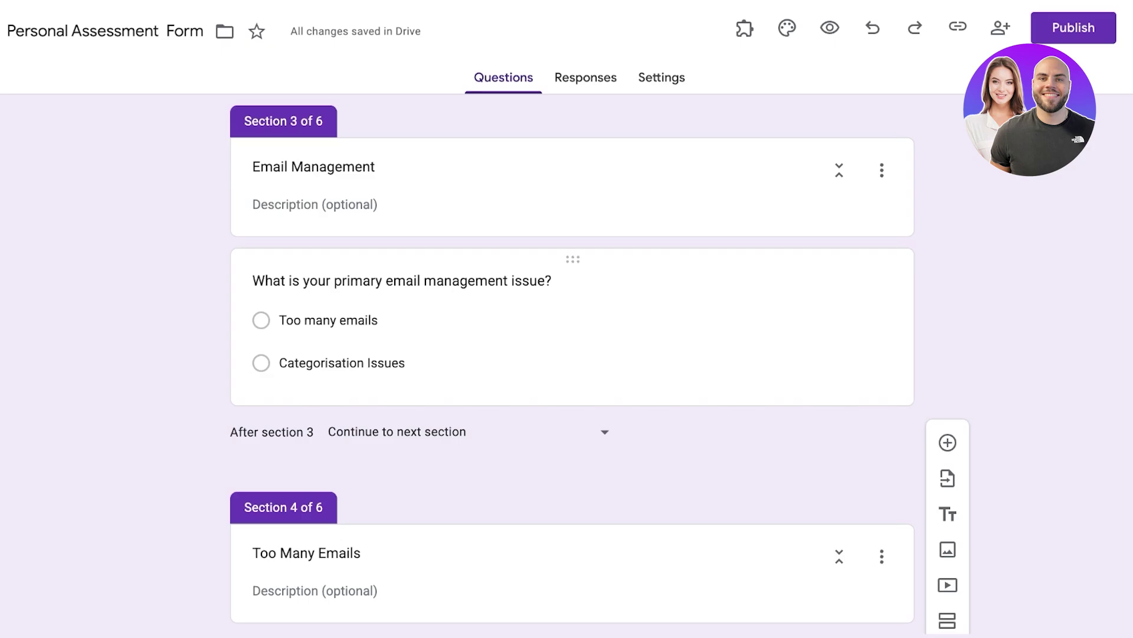
scroll(572, 366, "down", 6)
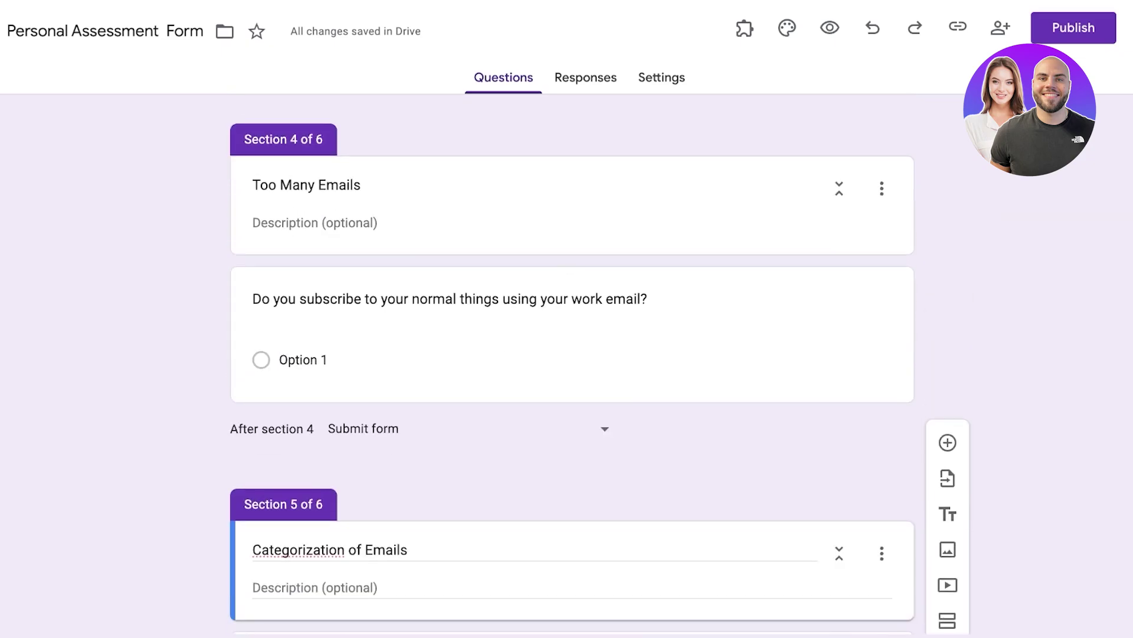
scroll(572, 366, "down", 7)
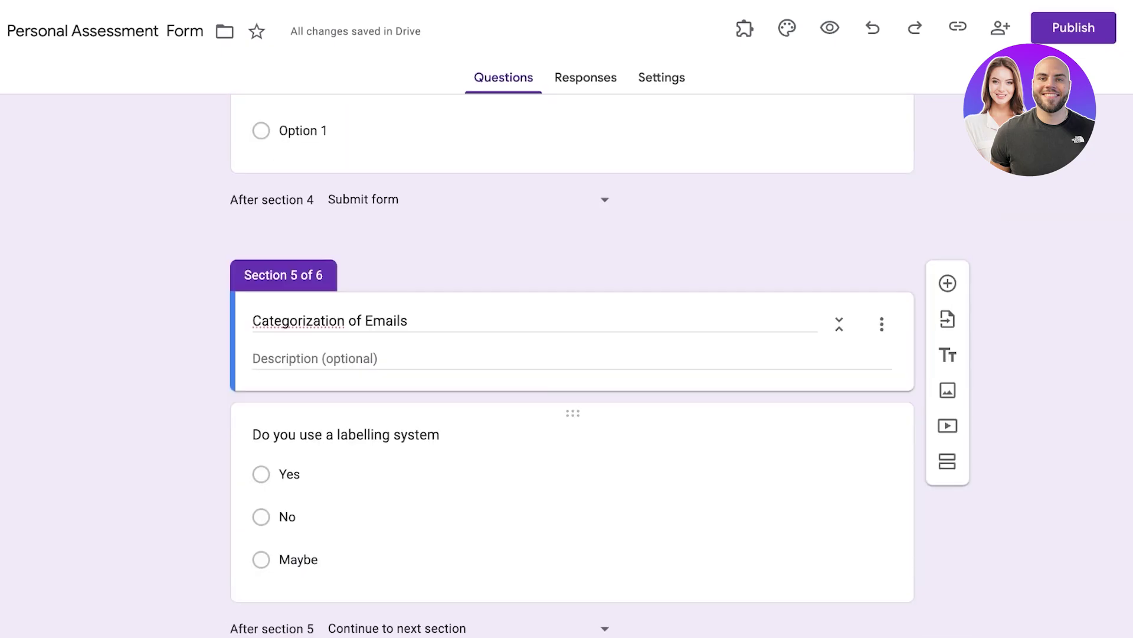
left_click(469, 446)
left_click(364, 594)
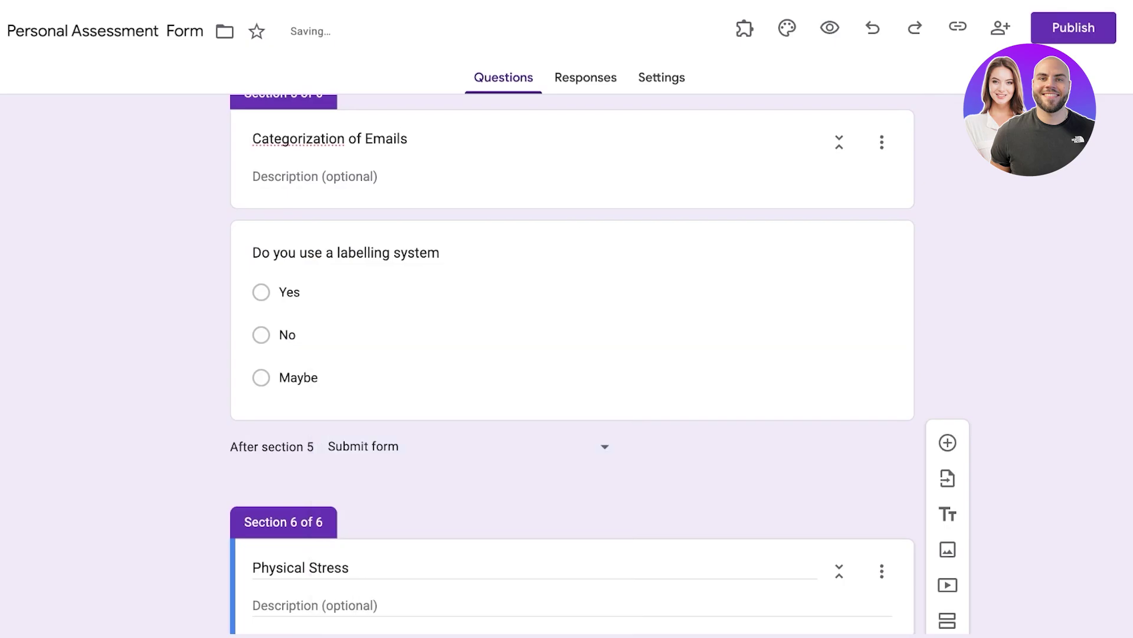
Step: Turn on going to a section based on the answer for the primary email management issue question in section 3
scroll(572, 354, "down", 3)
scroll(572, 354, "up", 10)
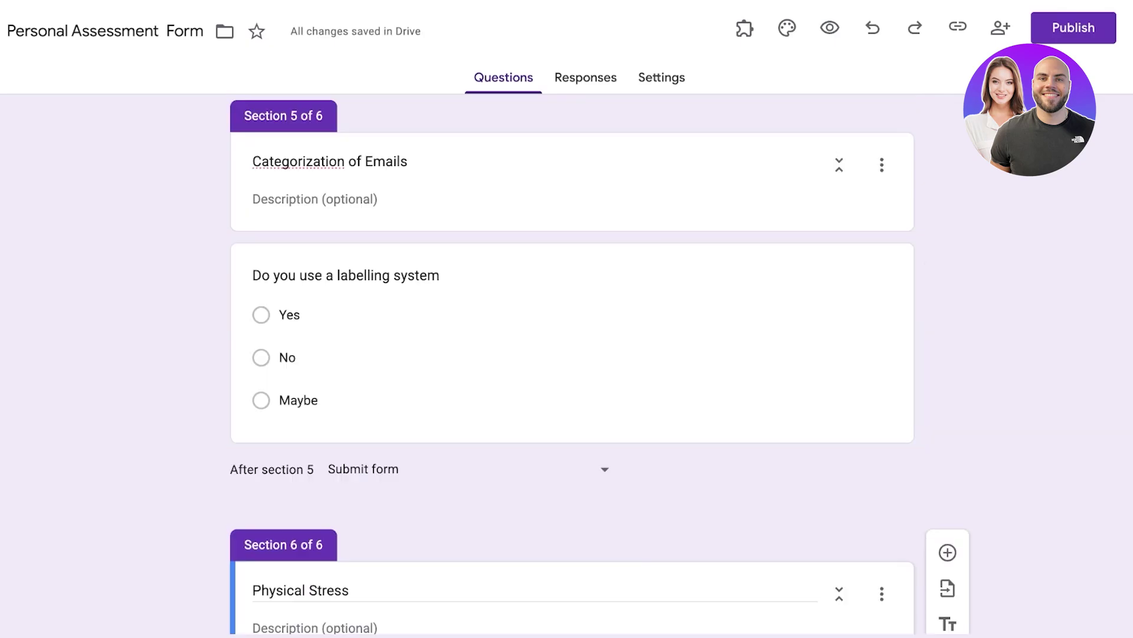
scroll(572, 354, "up", 11)
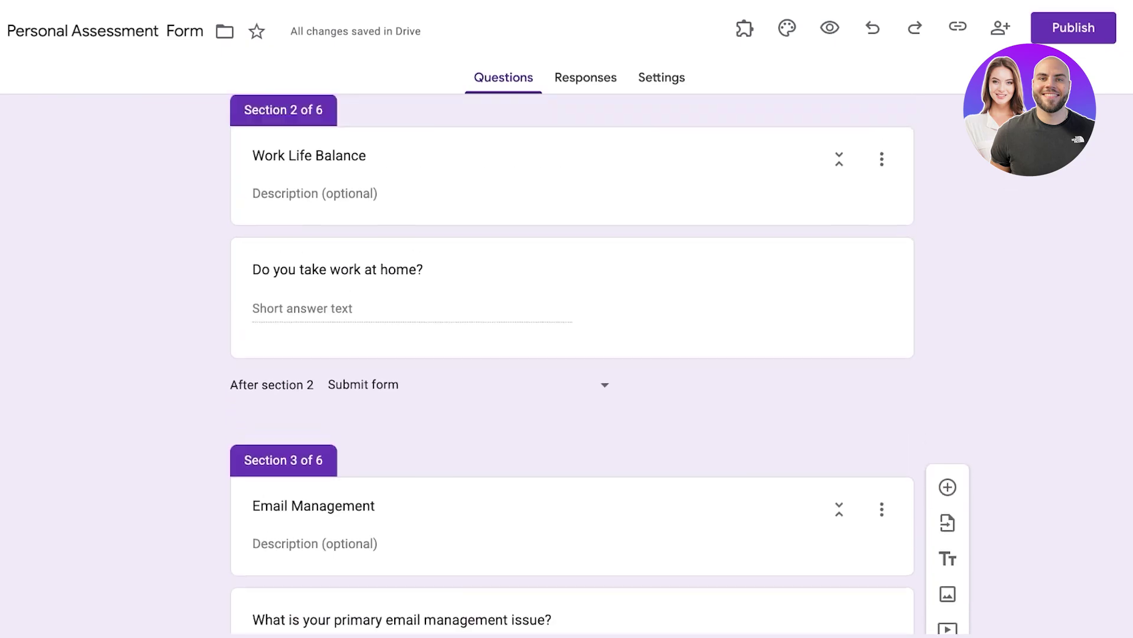
scroll(573, 354, "down", 5)
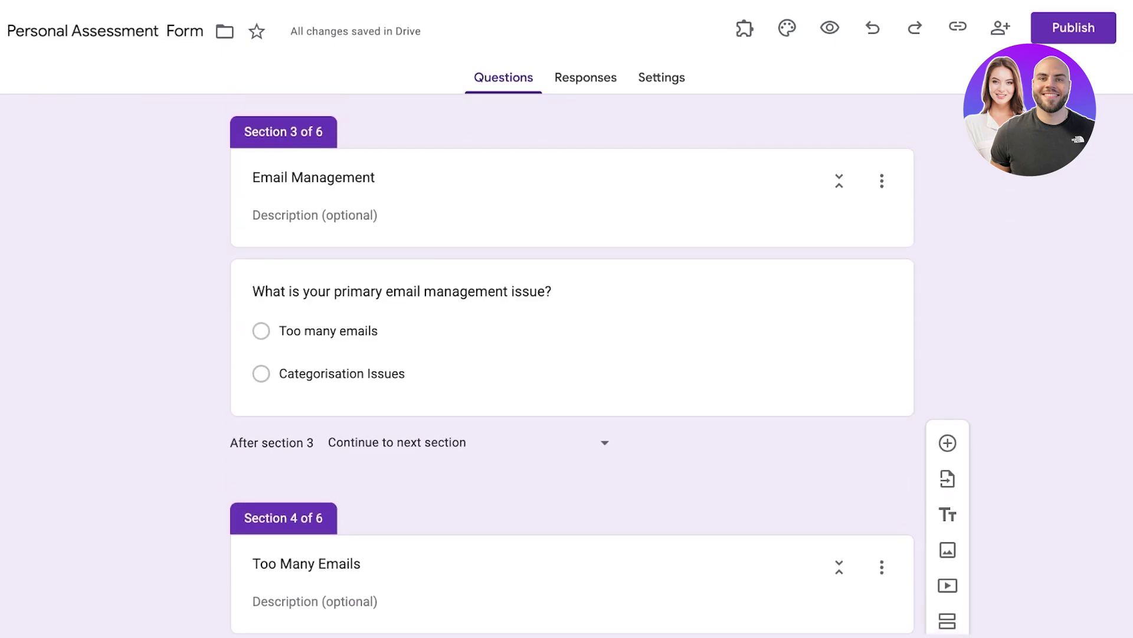
left_click(341, 373)
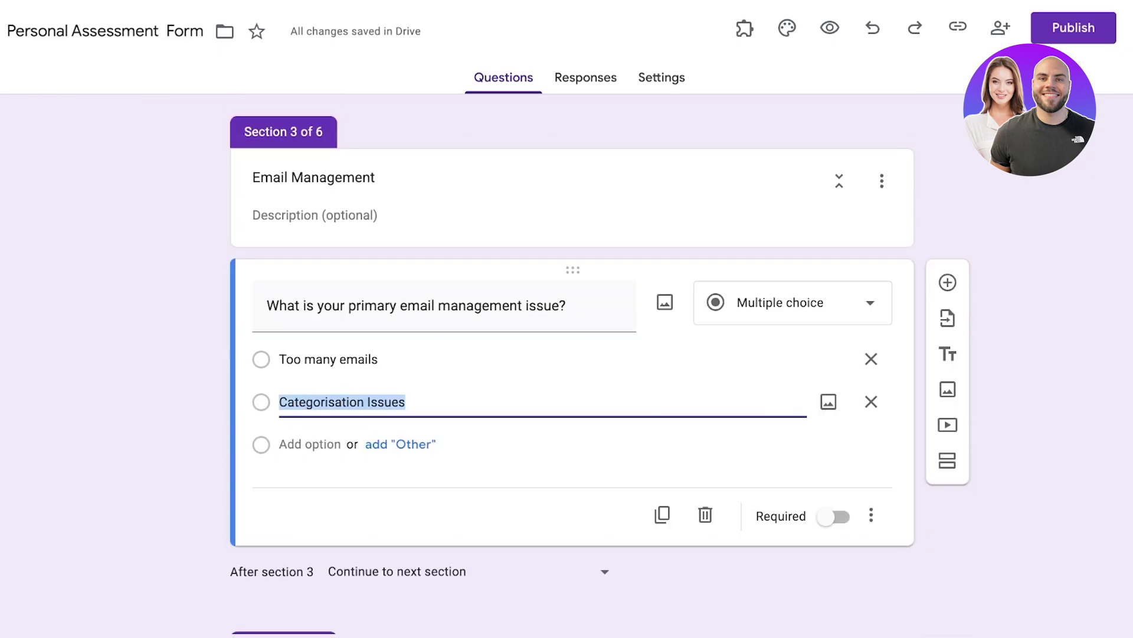
left_click(871, 514)
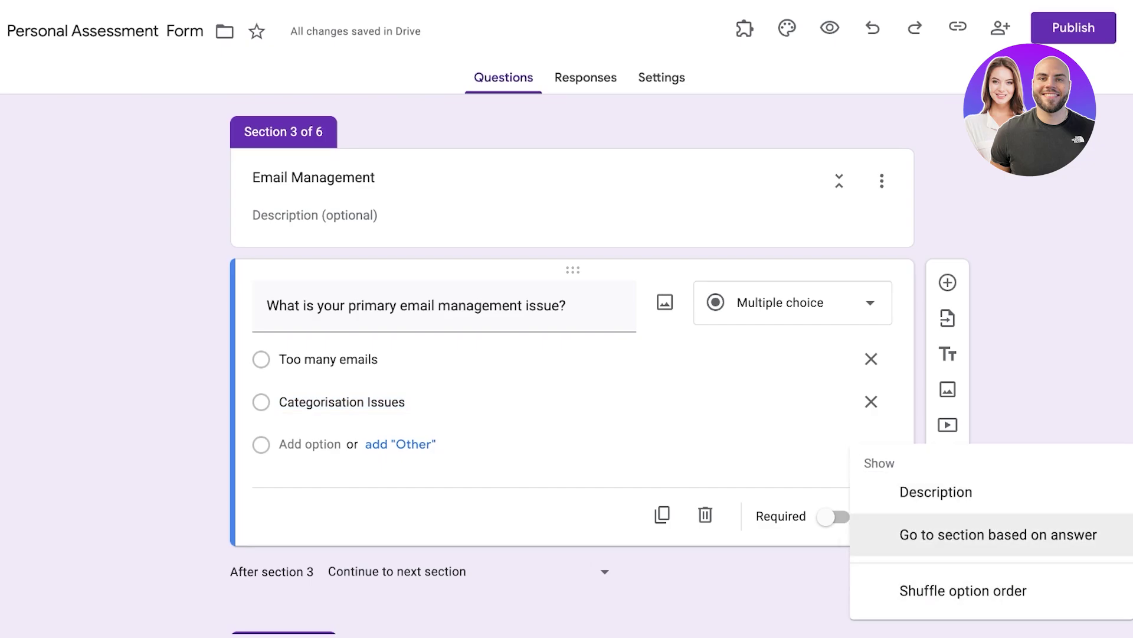
left_click(998, 534)
Step: Route the Too many emails answer to section 4 (Too Many Emails) and Categorisation Issues to section 5 (Categorization of Emails)
left_click(679, 359)
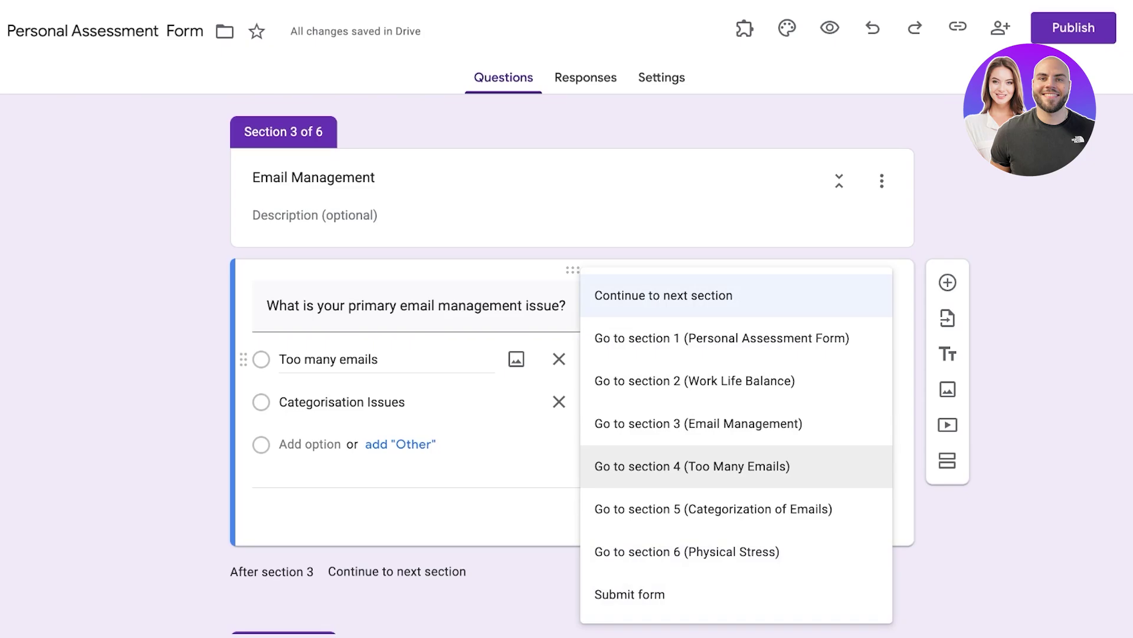
left_click(691, 466)
left_click(658, 402)
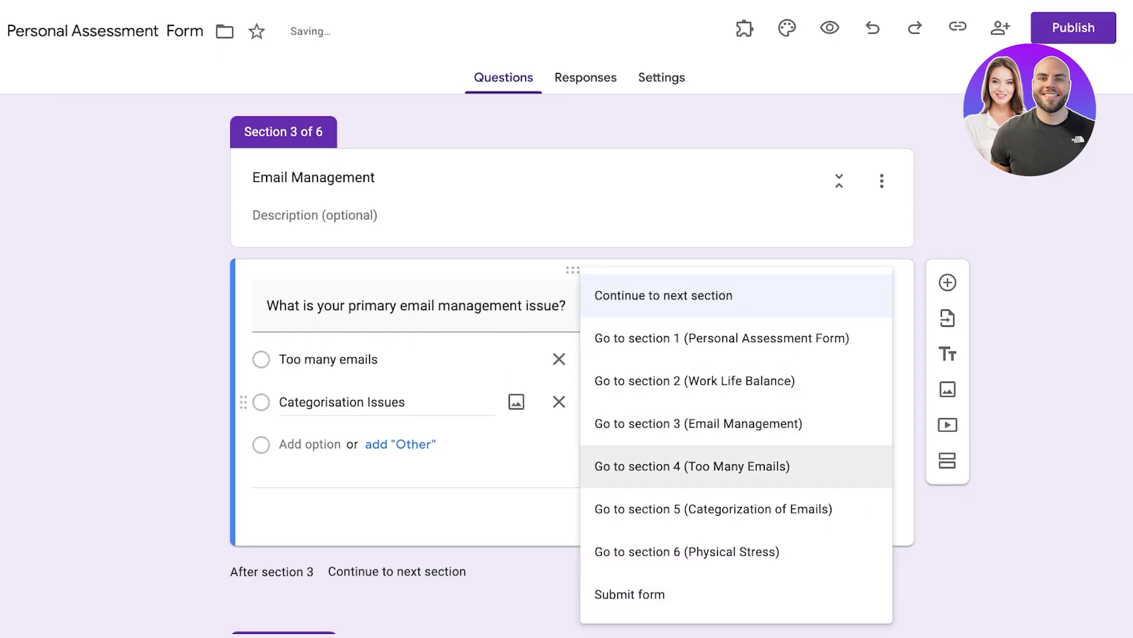
left_click(679, 509)
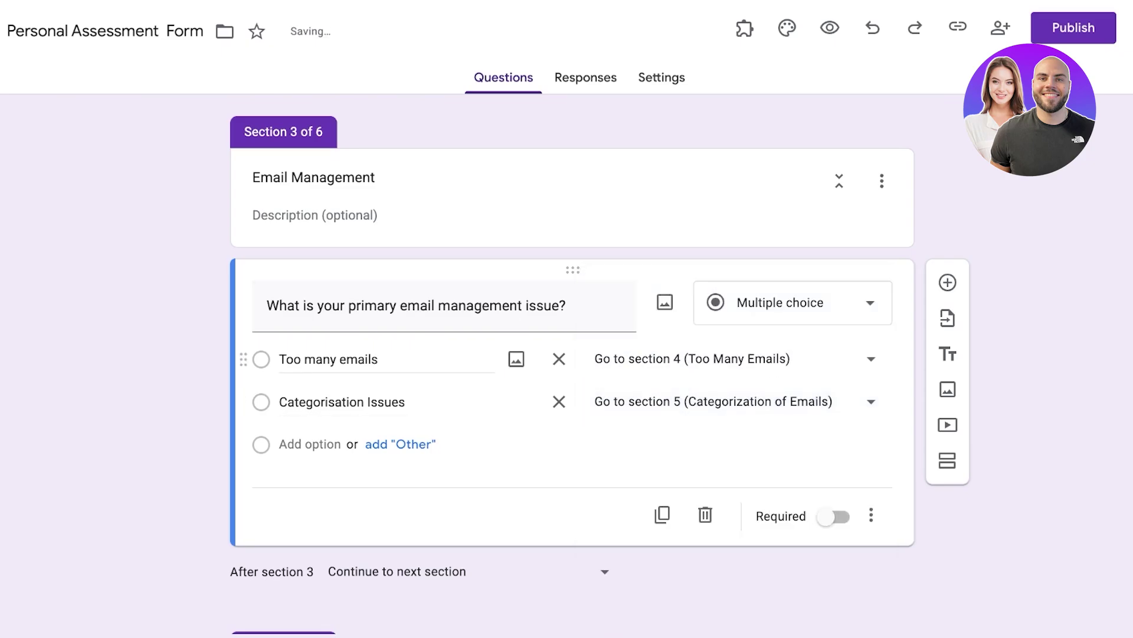
scroll(571, 319, "down", 7)
scroll(571, 319, "down", 4)
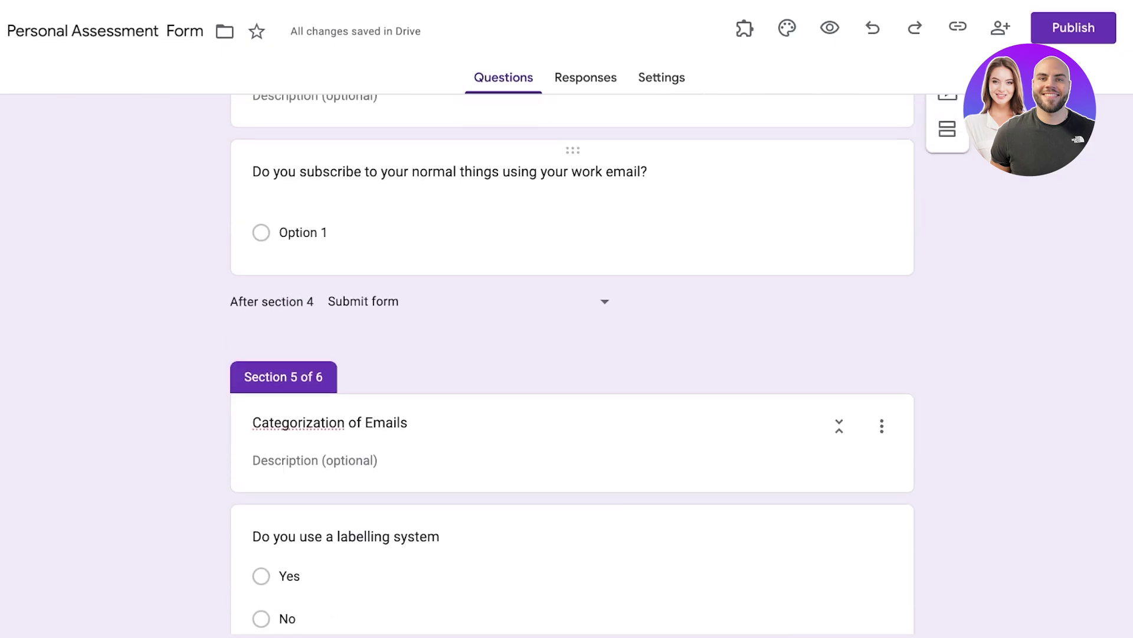
scroll(572, 319, "down", 7)
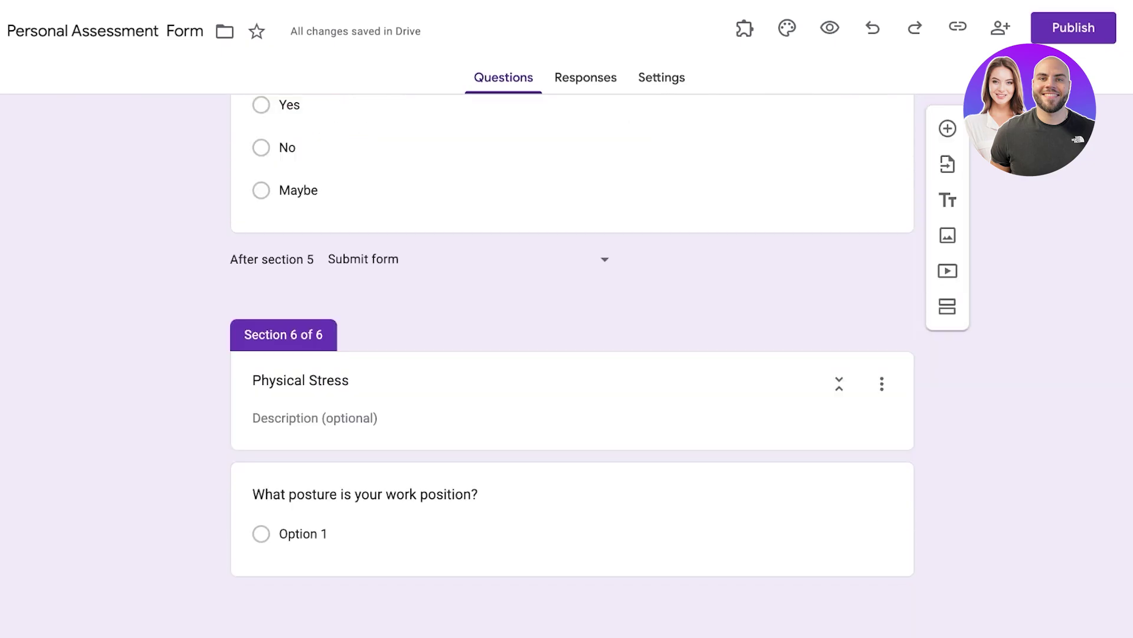
scroll(571, 318, "up", 20)
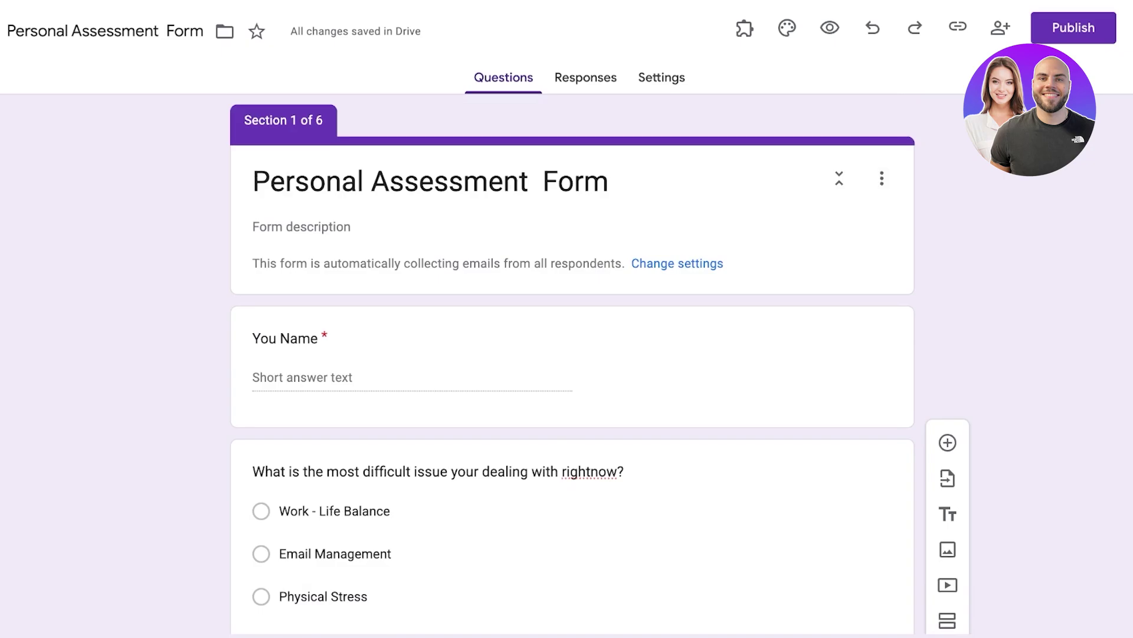
left_click(585, 77)
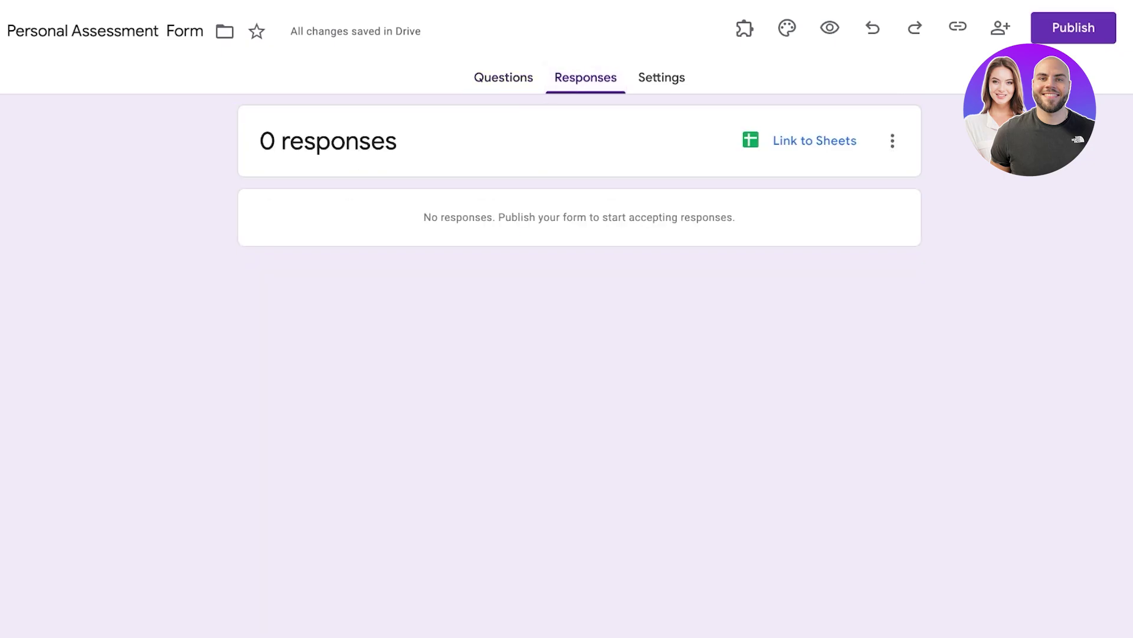
Step: Set the collection of email addresses to Do not collect in the form's response settings
left_click(661, 77)
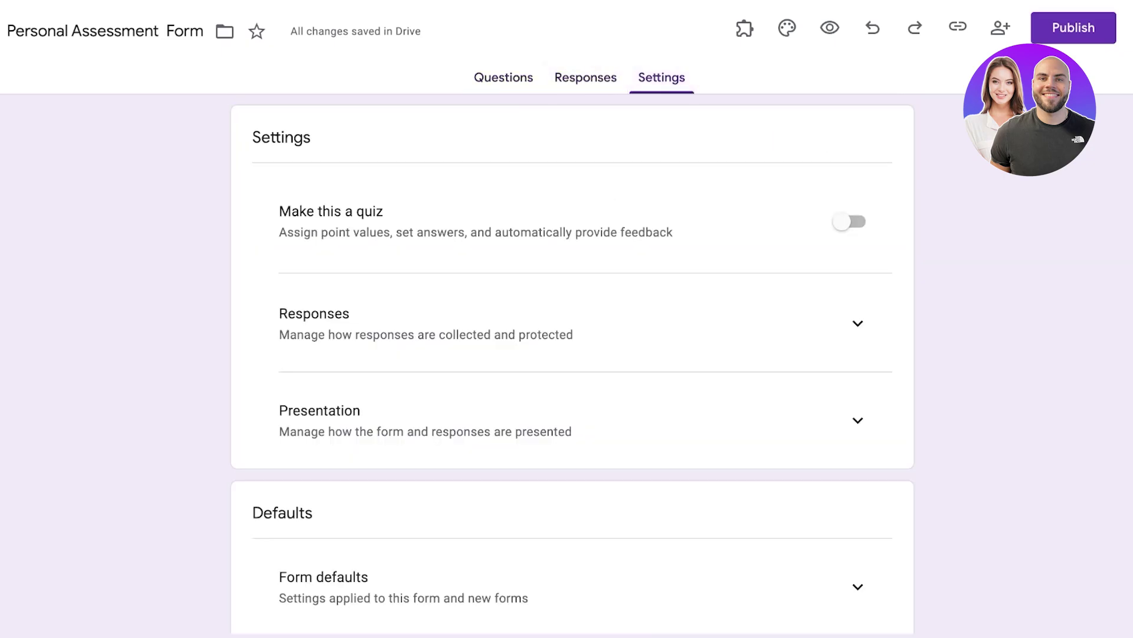
left_click(857, 323)
scroll(858, 323, "down", 2)
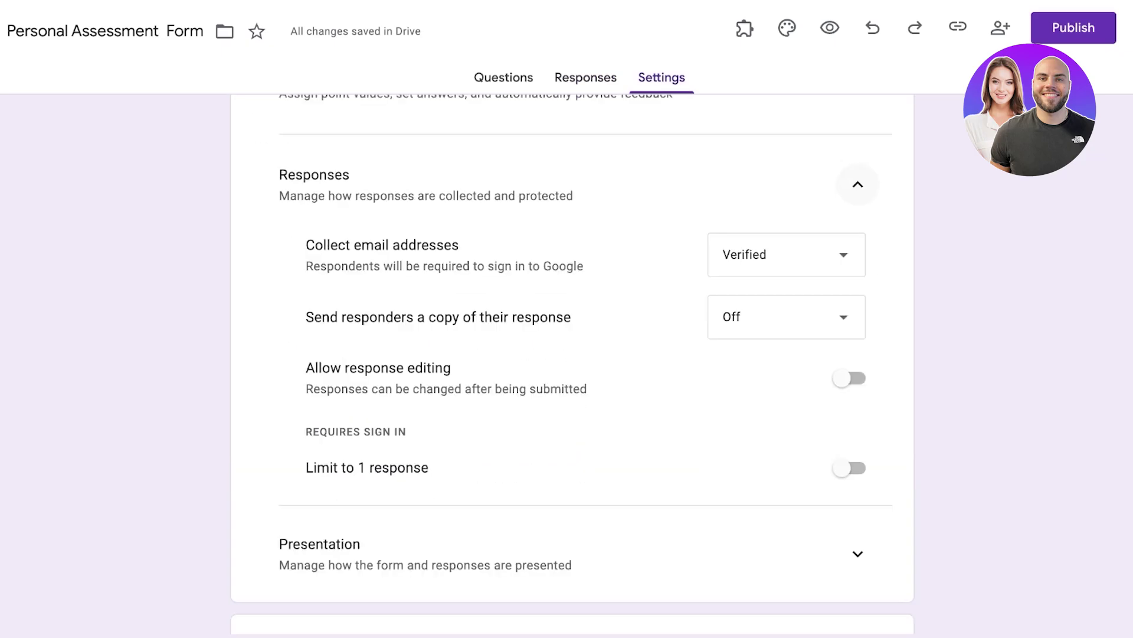
left_click(786, 251)
left_click(787, 202)
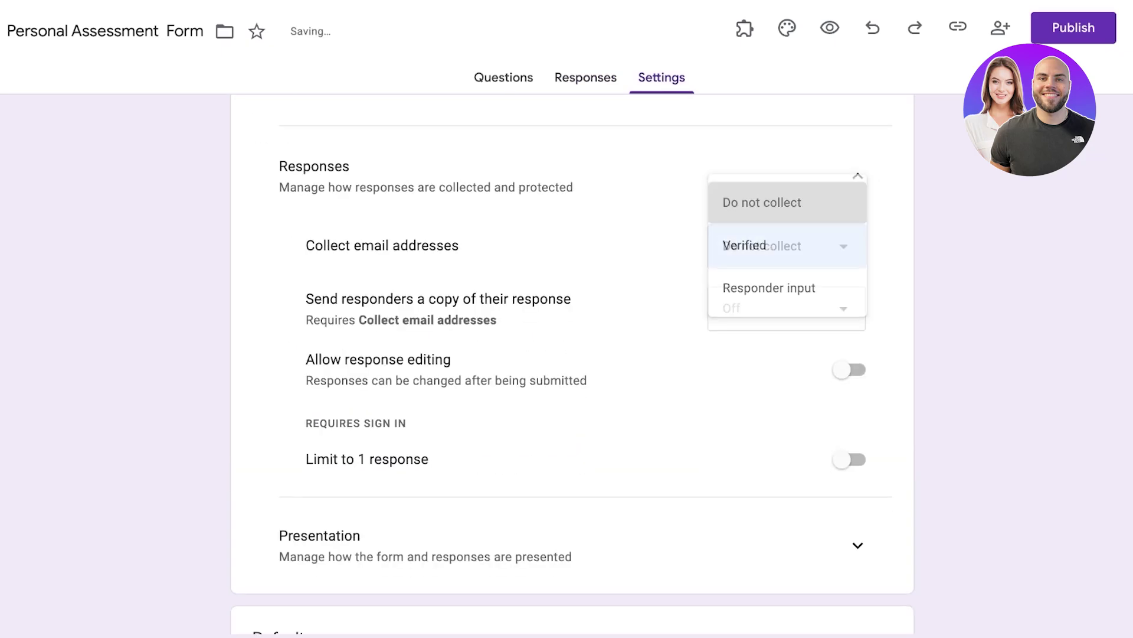
left_click(787, 246)
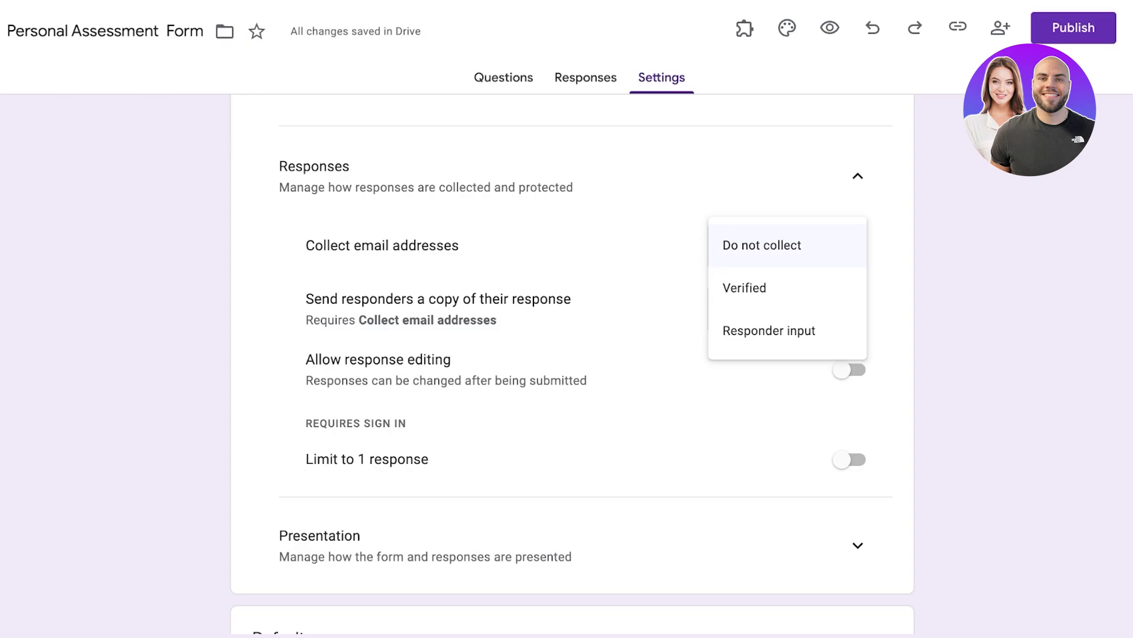
left_click(762, 245)
scroll(573, 354, "down", 5)
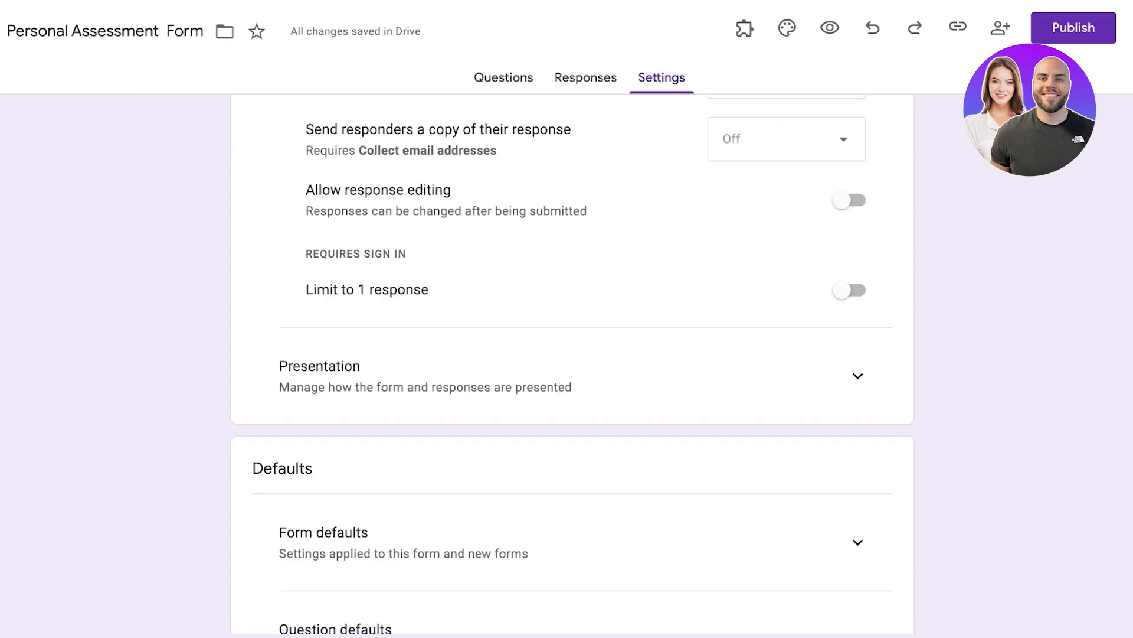
scroll(573, 354, "up", 5)
Step: Publish the form with anyone with the link as responders
left_click(1073, 27)
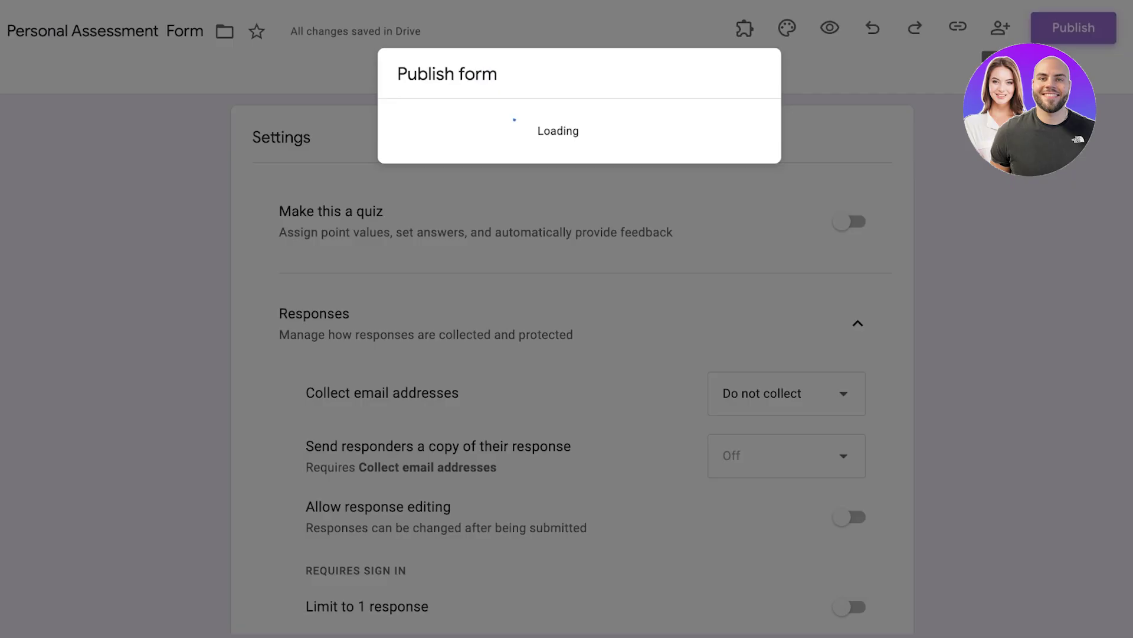
left_click(751, 162)
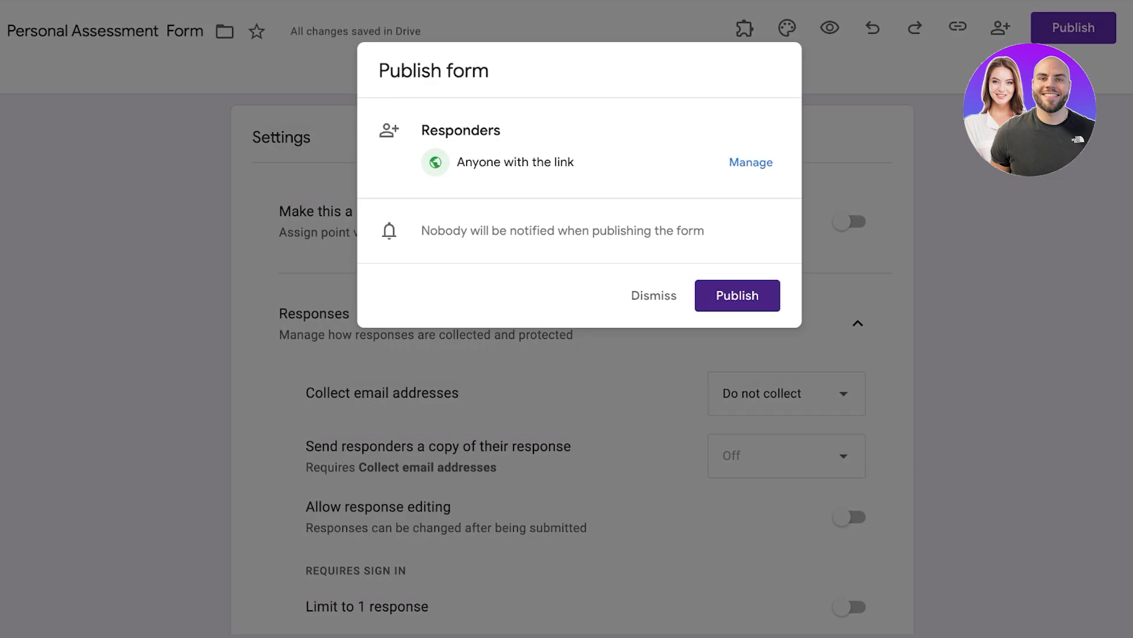
left_click(736, 295)
Step: Copy the published form's responder link and open the form in a new browser tab
left_click(1060, 28)
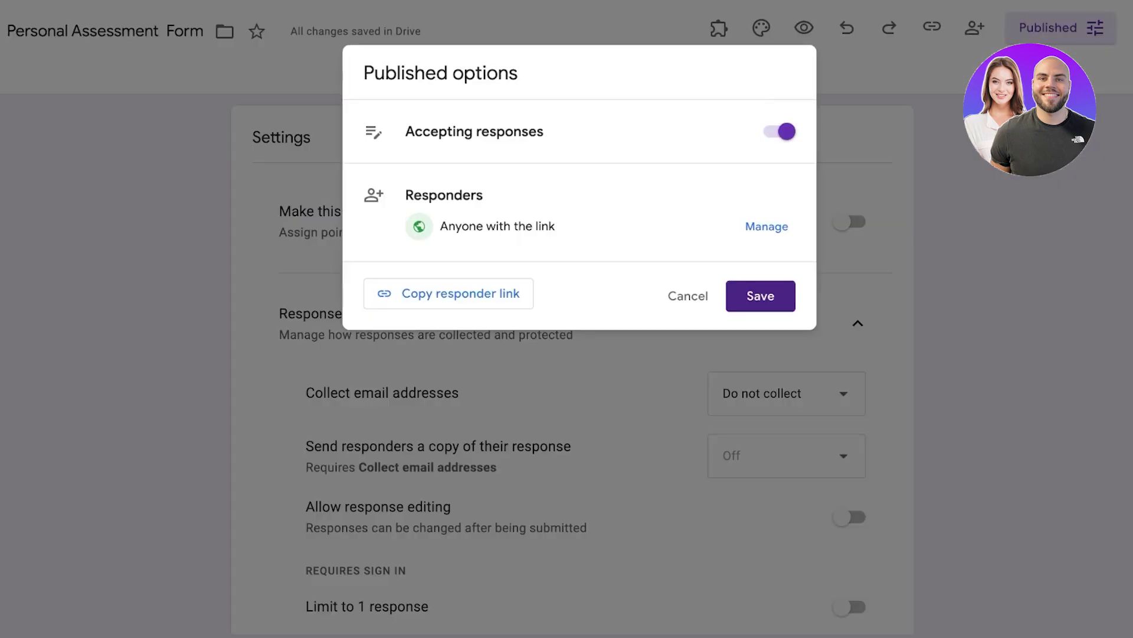
left_click(449, 293)
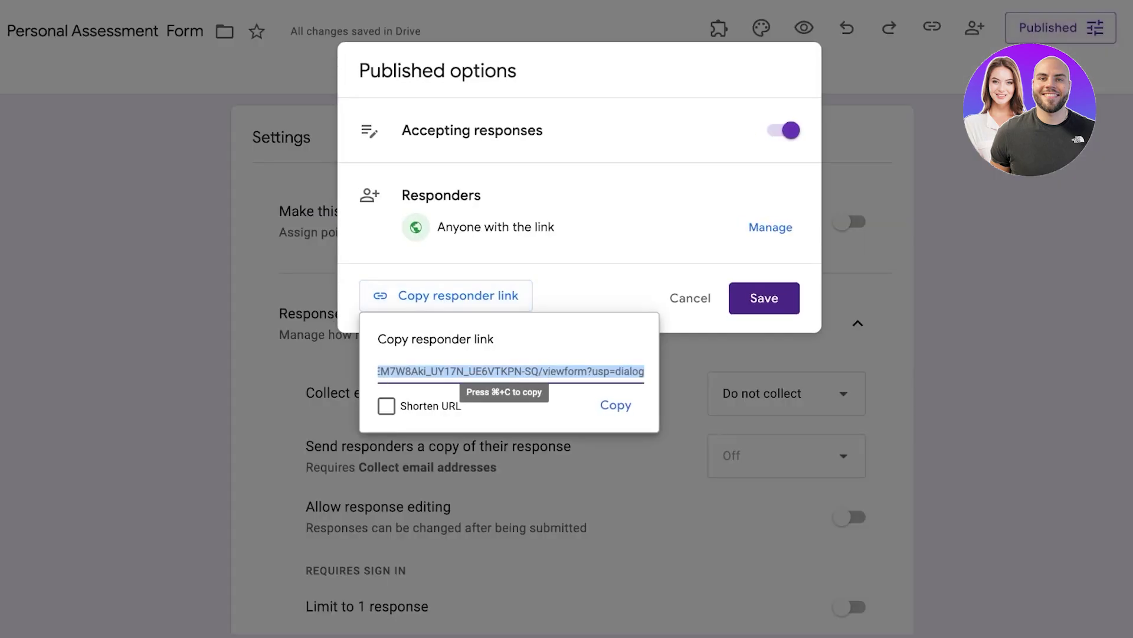
key("super+t")
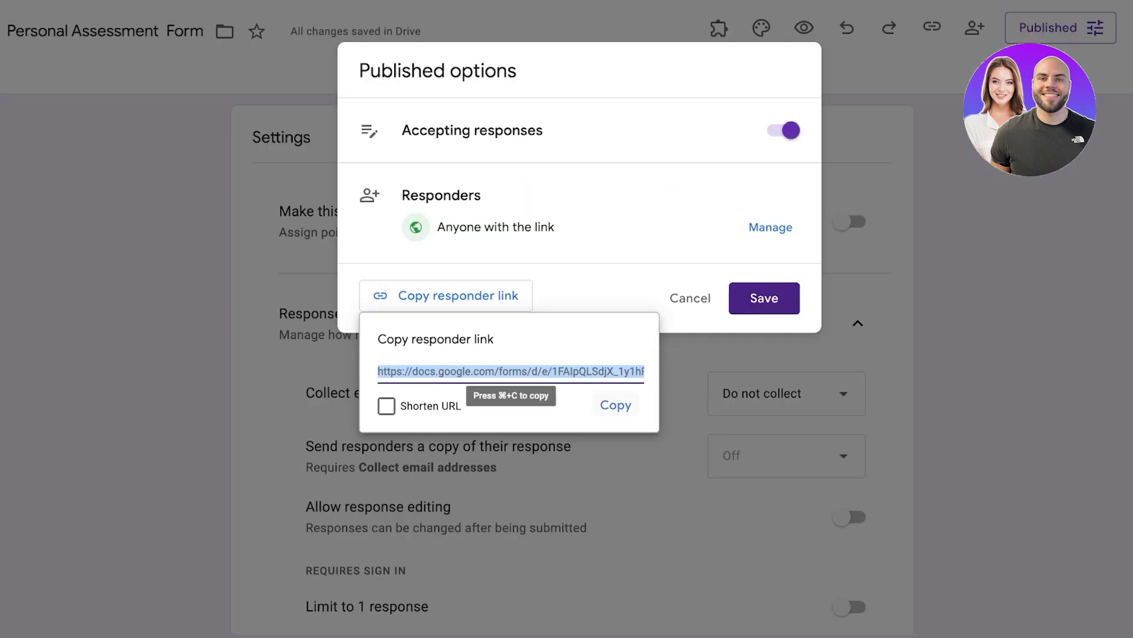
key("super+c")
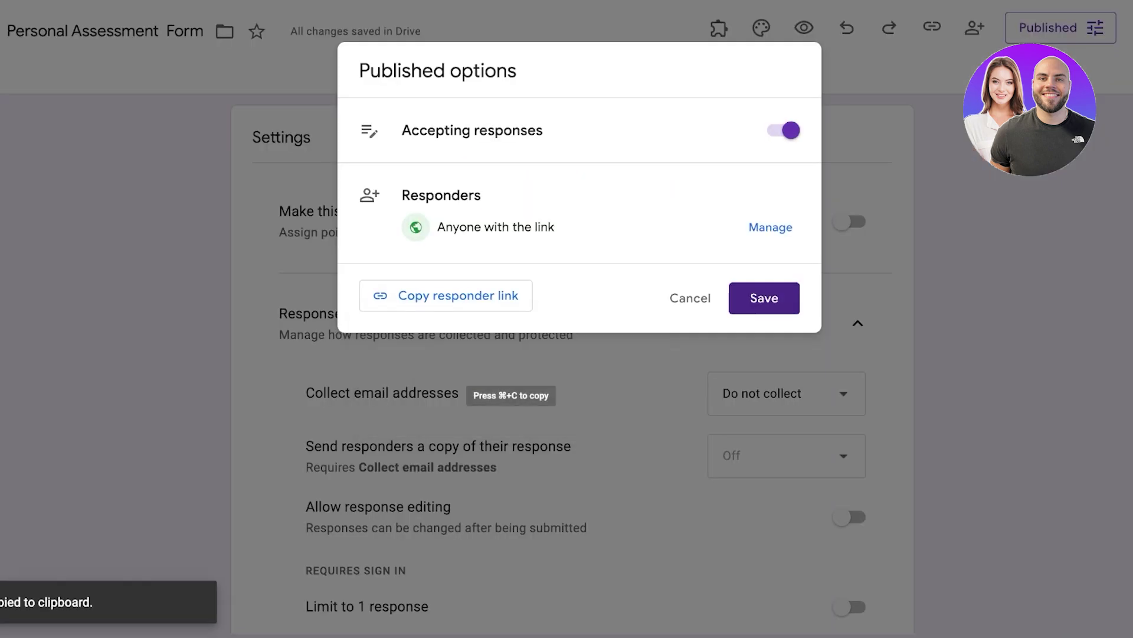
key("super+t")
key("super+v")
key("Return")
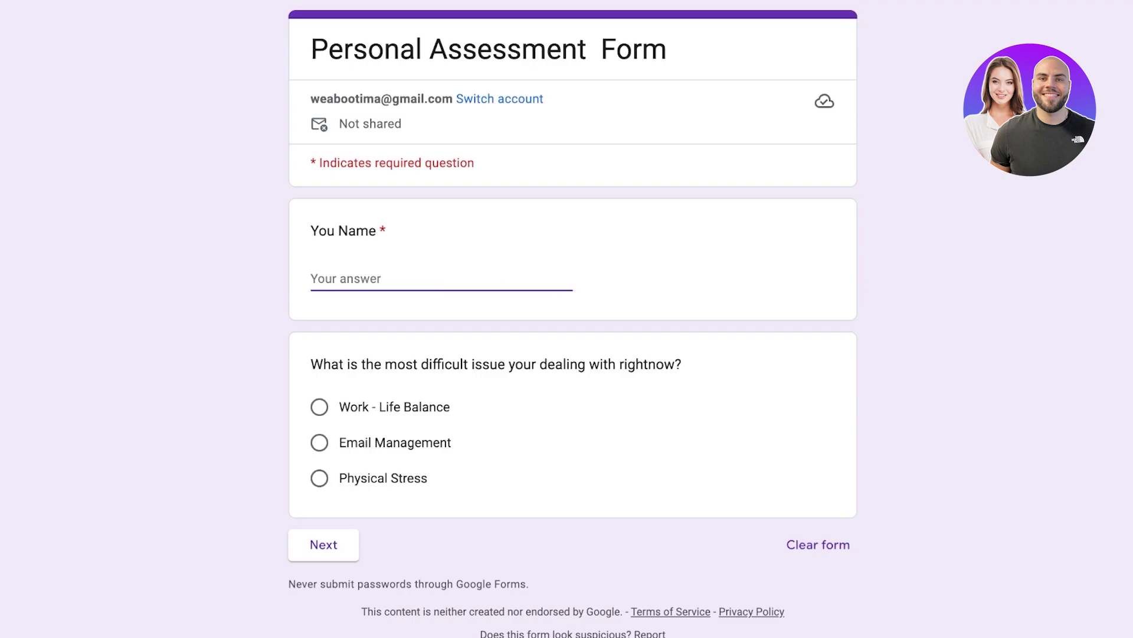
Step: Fill in the respondent's name, choose Email Management as the most difficult issue, and continue to the following section
type("s")
left_click(378, 279)
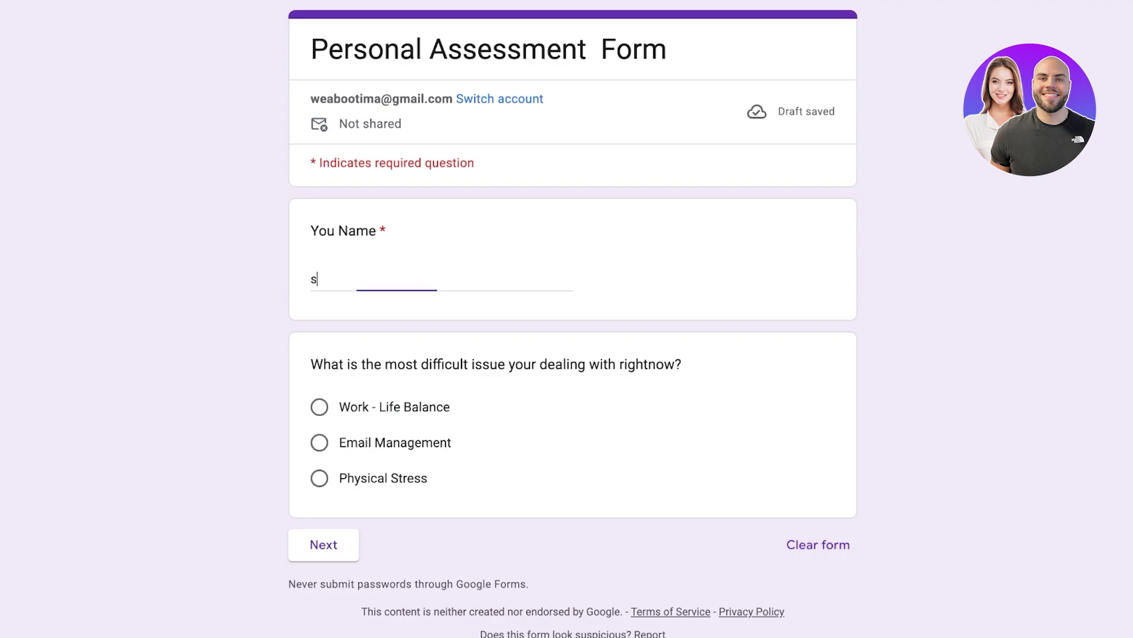
key("BackSpace")
type("Anna")
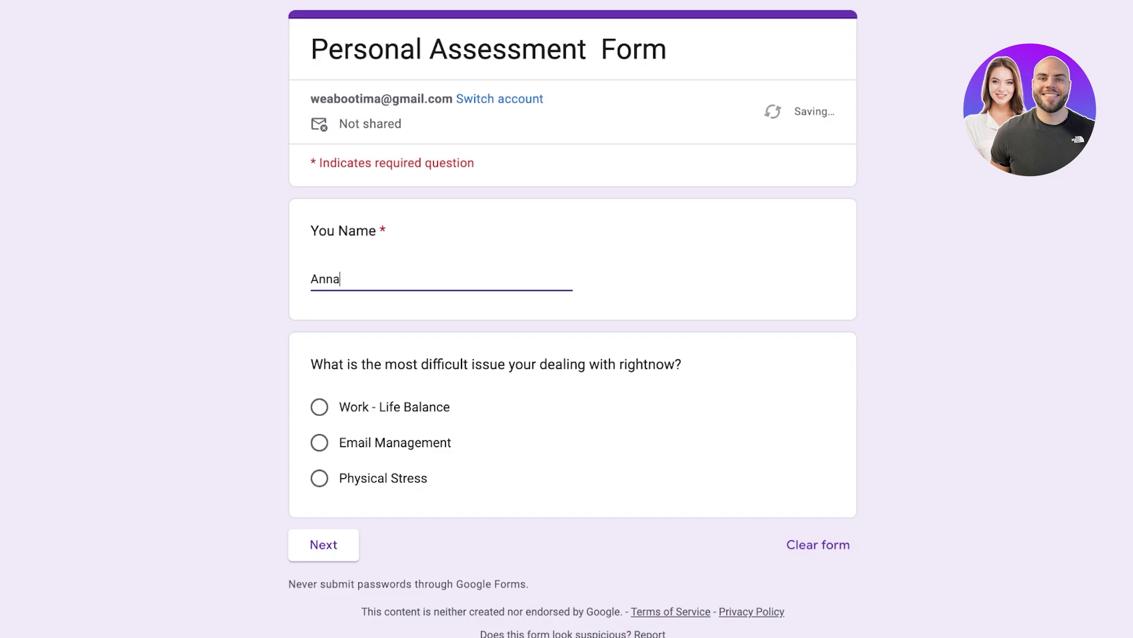
left_click(320, 443)
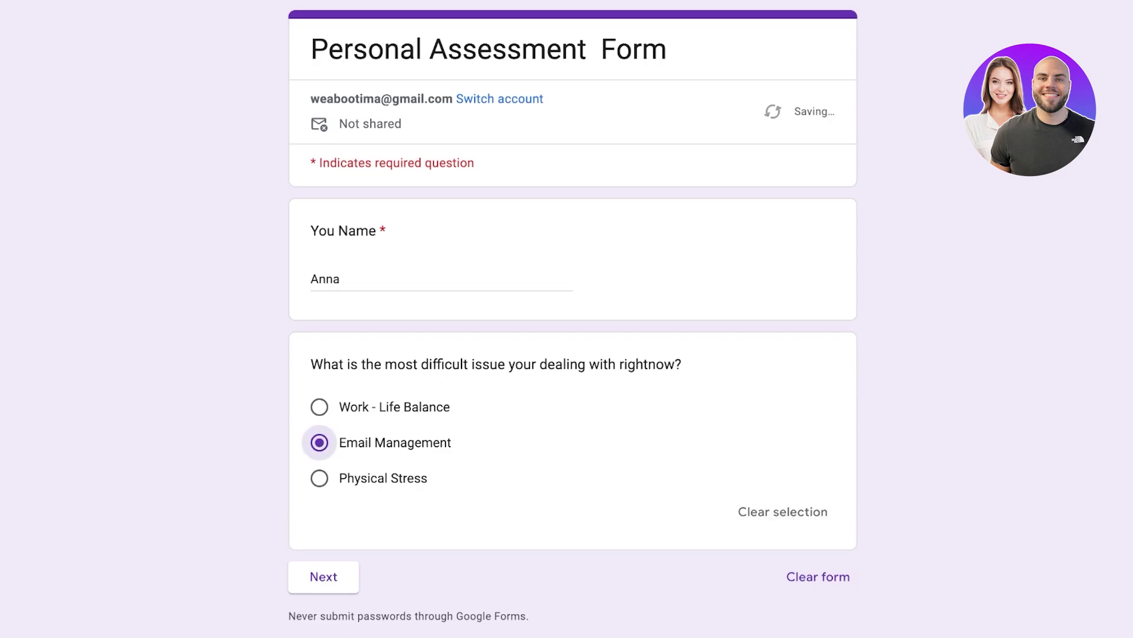
scroll(572, 319, "down", 2)
left_click(323, 478)
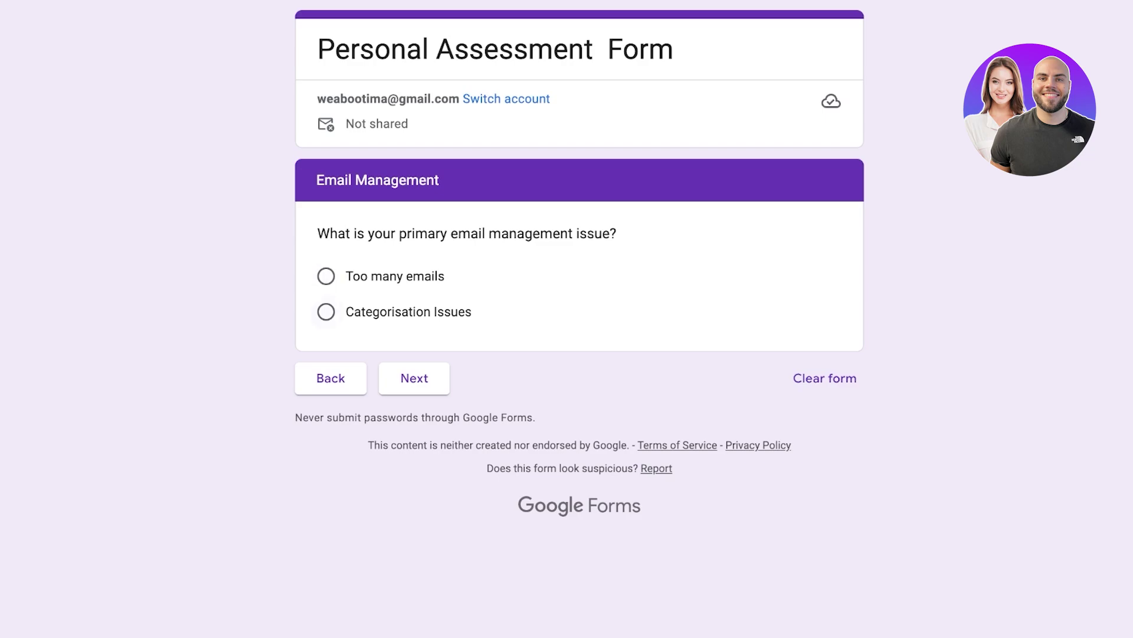
Step: Answer Categorisation Issues for the primary email management issue and No for using a labelling system, and submit the form
left_click(326, 311)
left_click(413, 413)
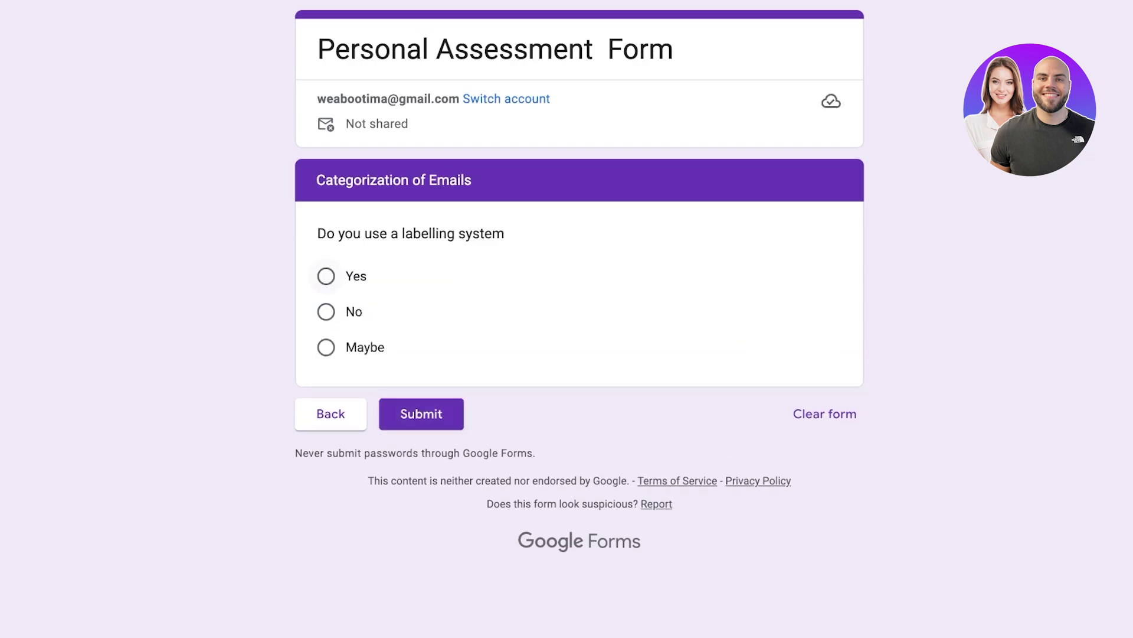
left_click(326, 311)
left_click(420, 445)
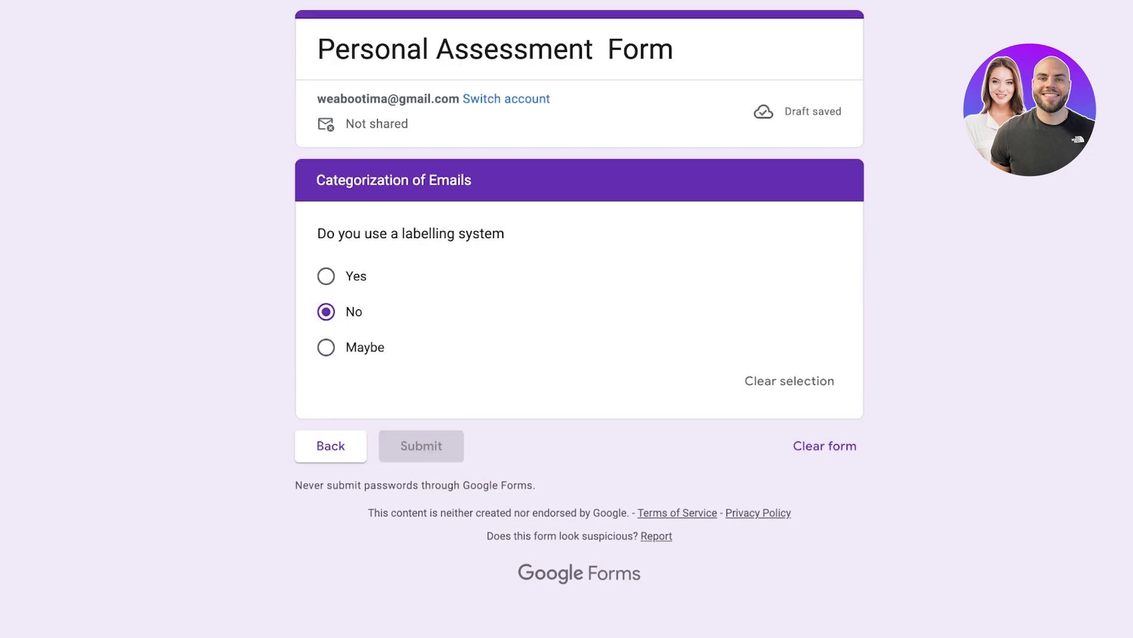